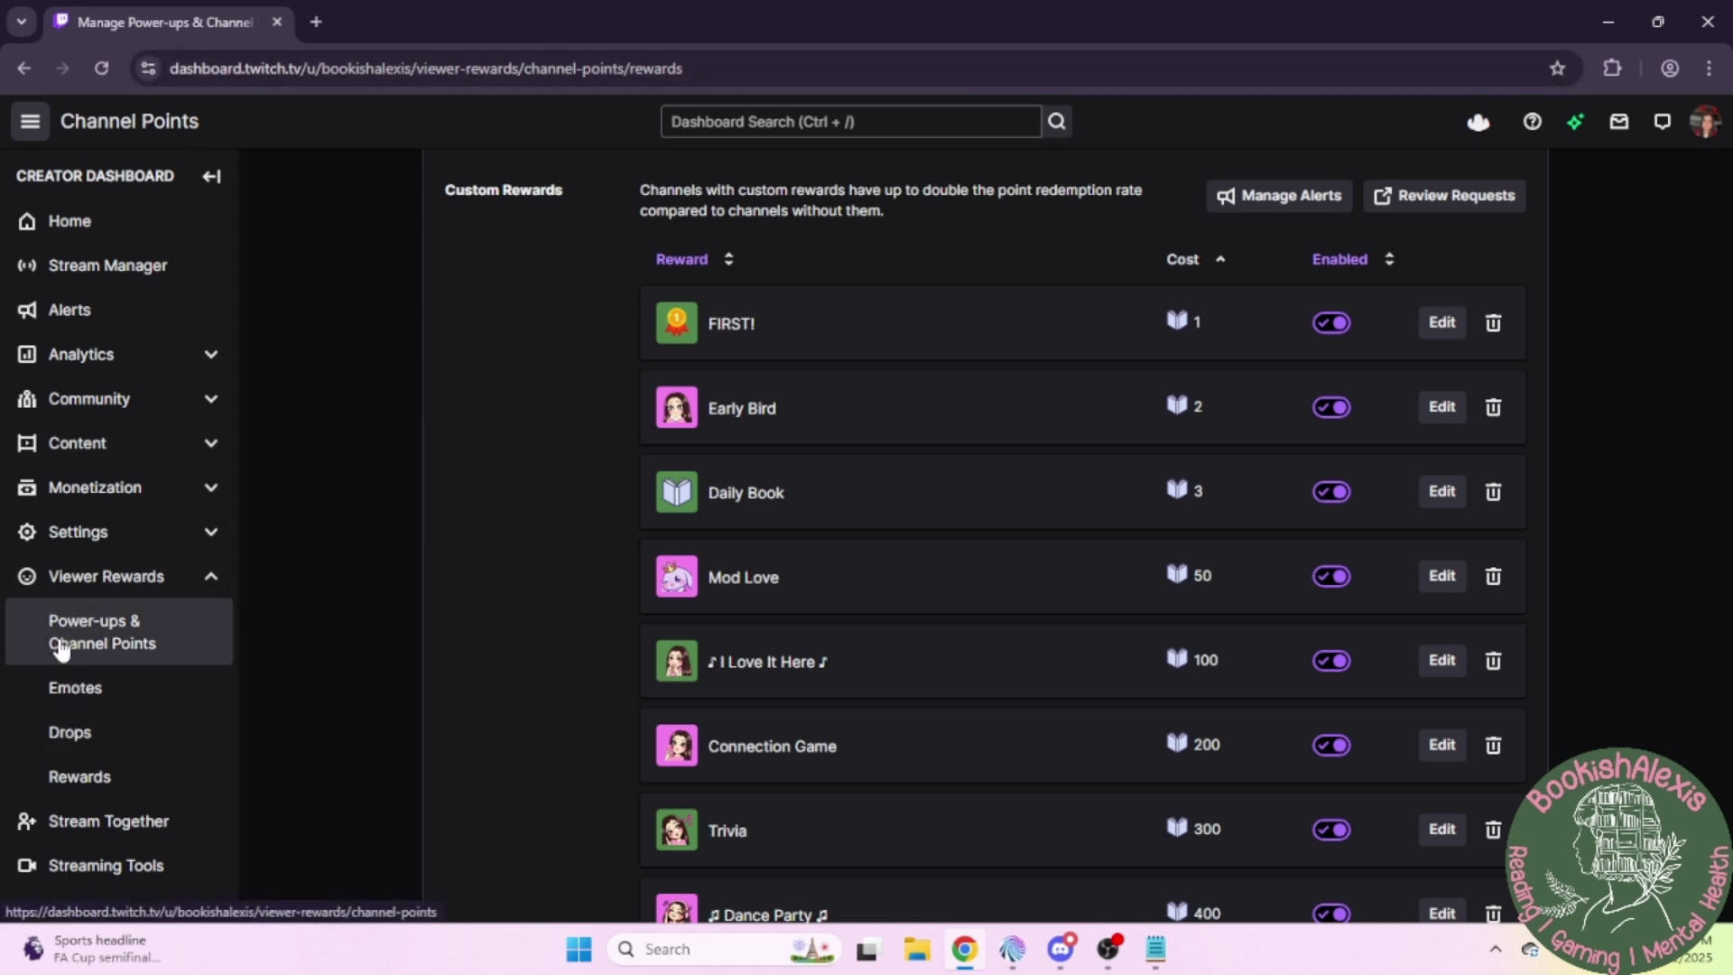
# Open the management page for Power-ups & Channel Points and begin creating a new custom reward
pyautogui.click(147, 648)
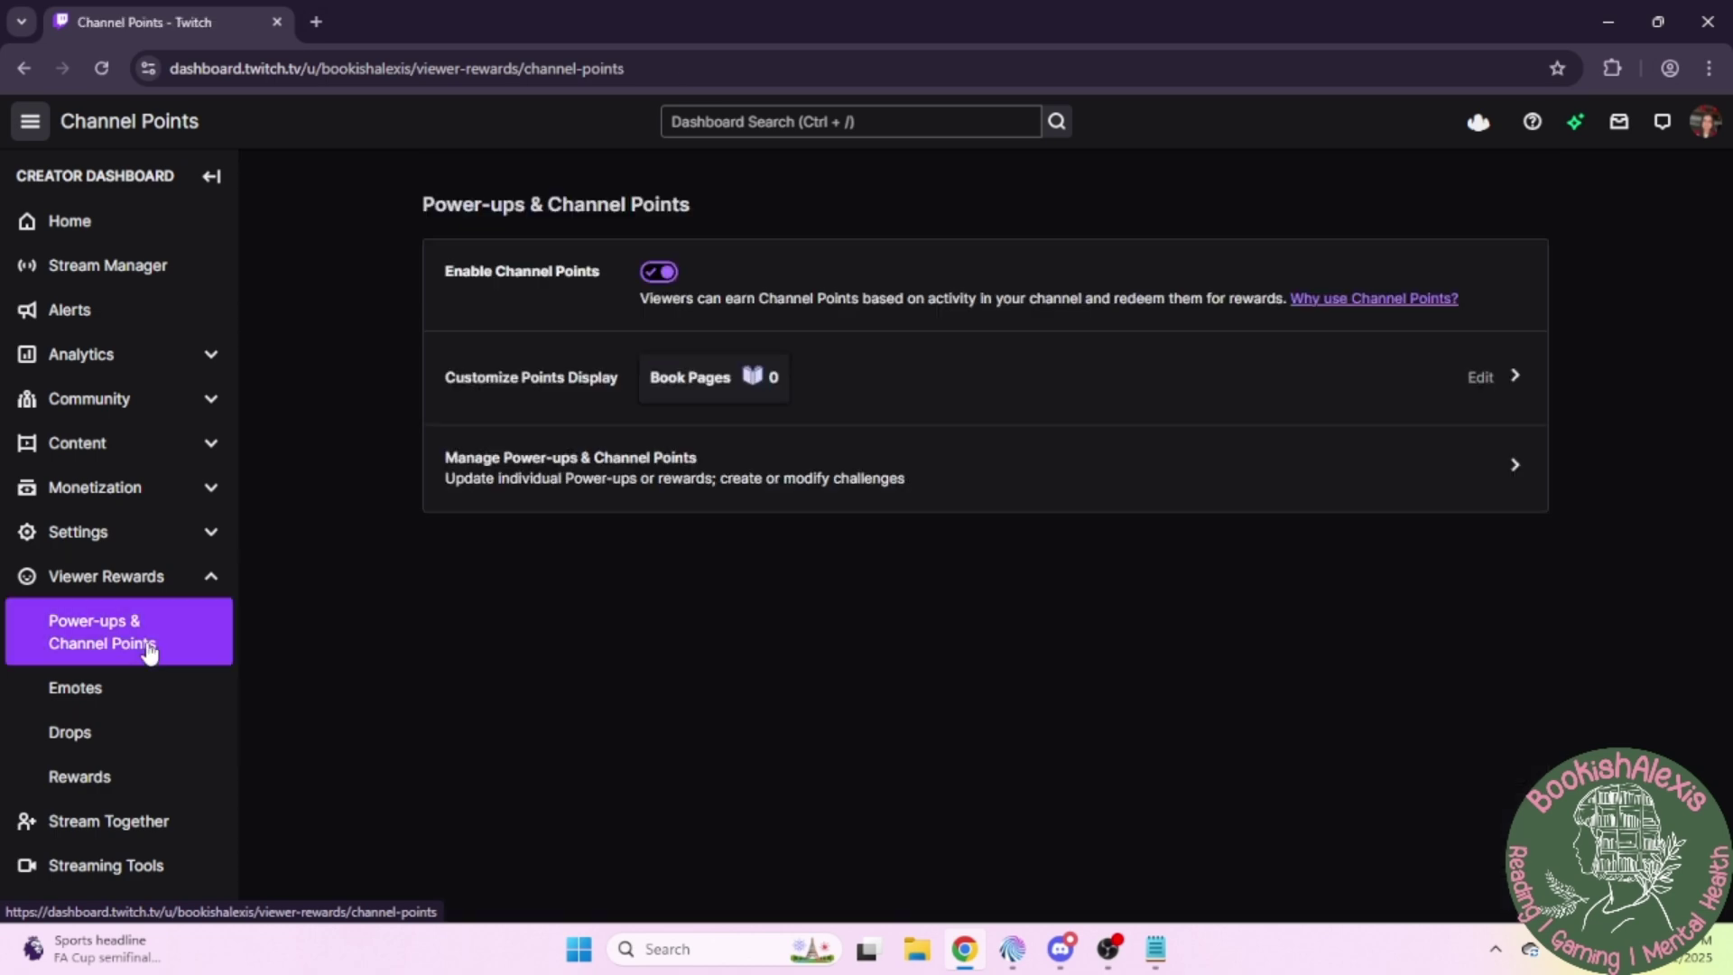
pyautogui.click(631, 499)
pyautogui.scroll(-8, 1309, 556)
pyautogui.scroll(-10, 1318, 559)
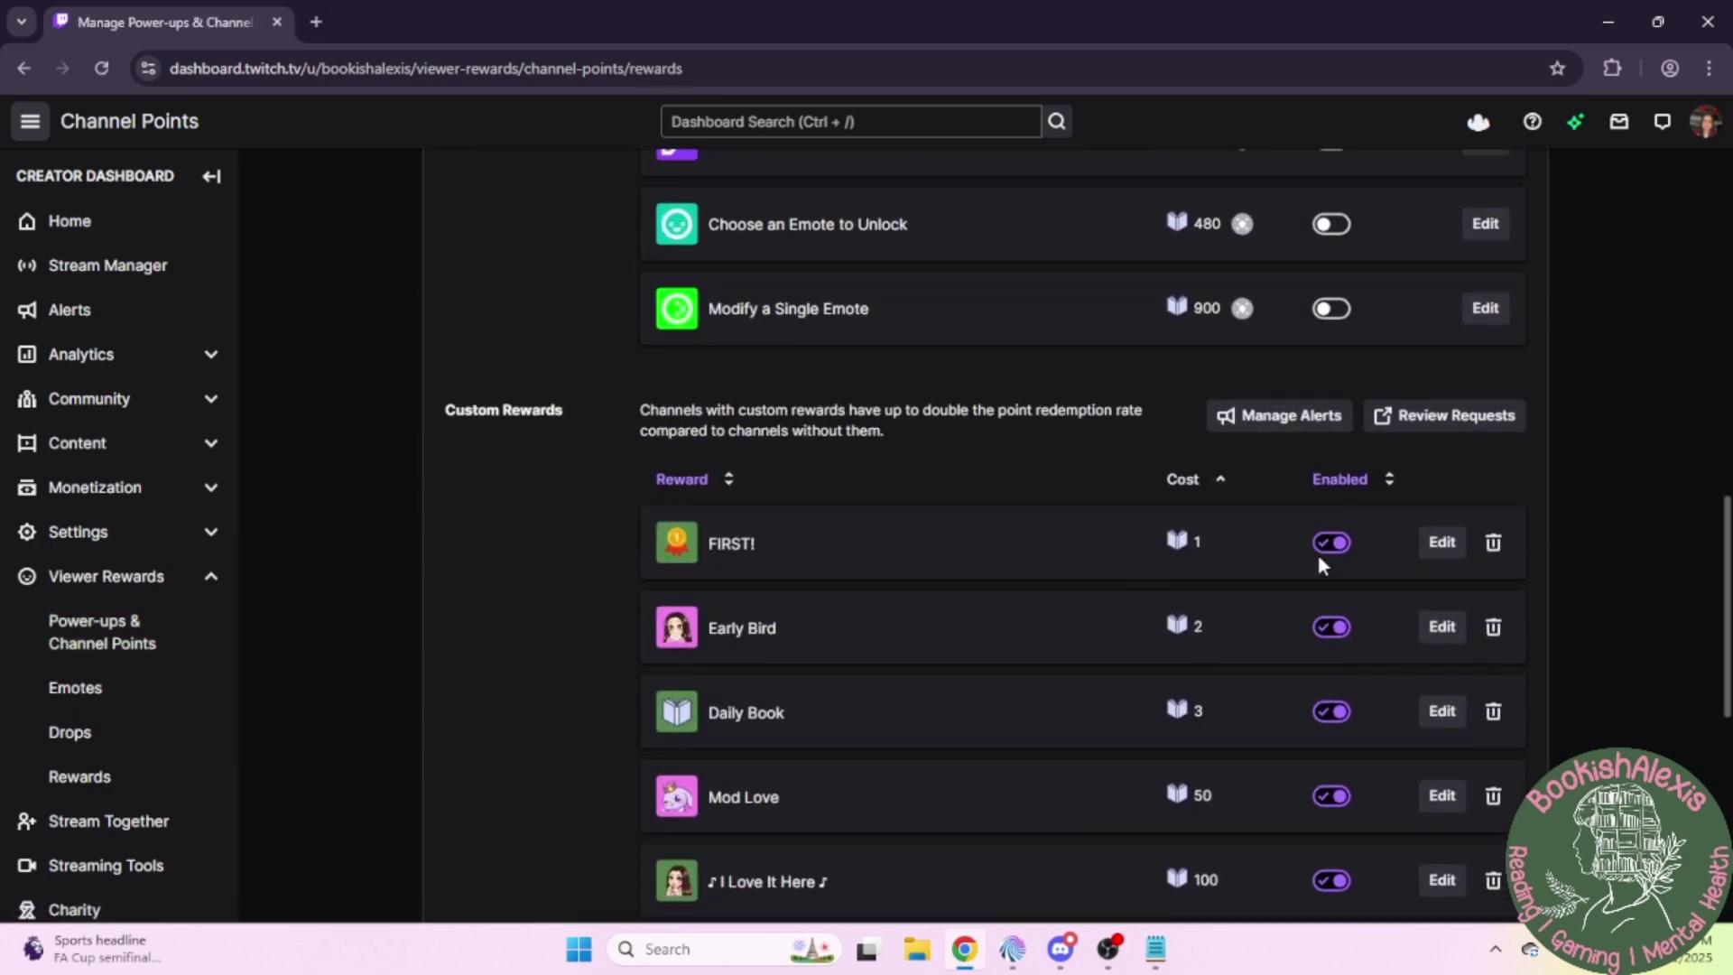
pyautogui.click(736, 844)
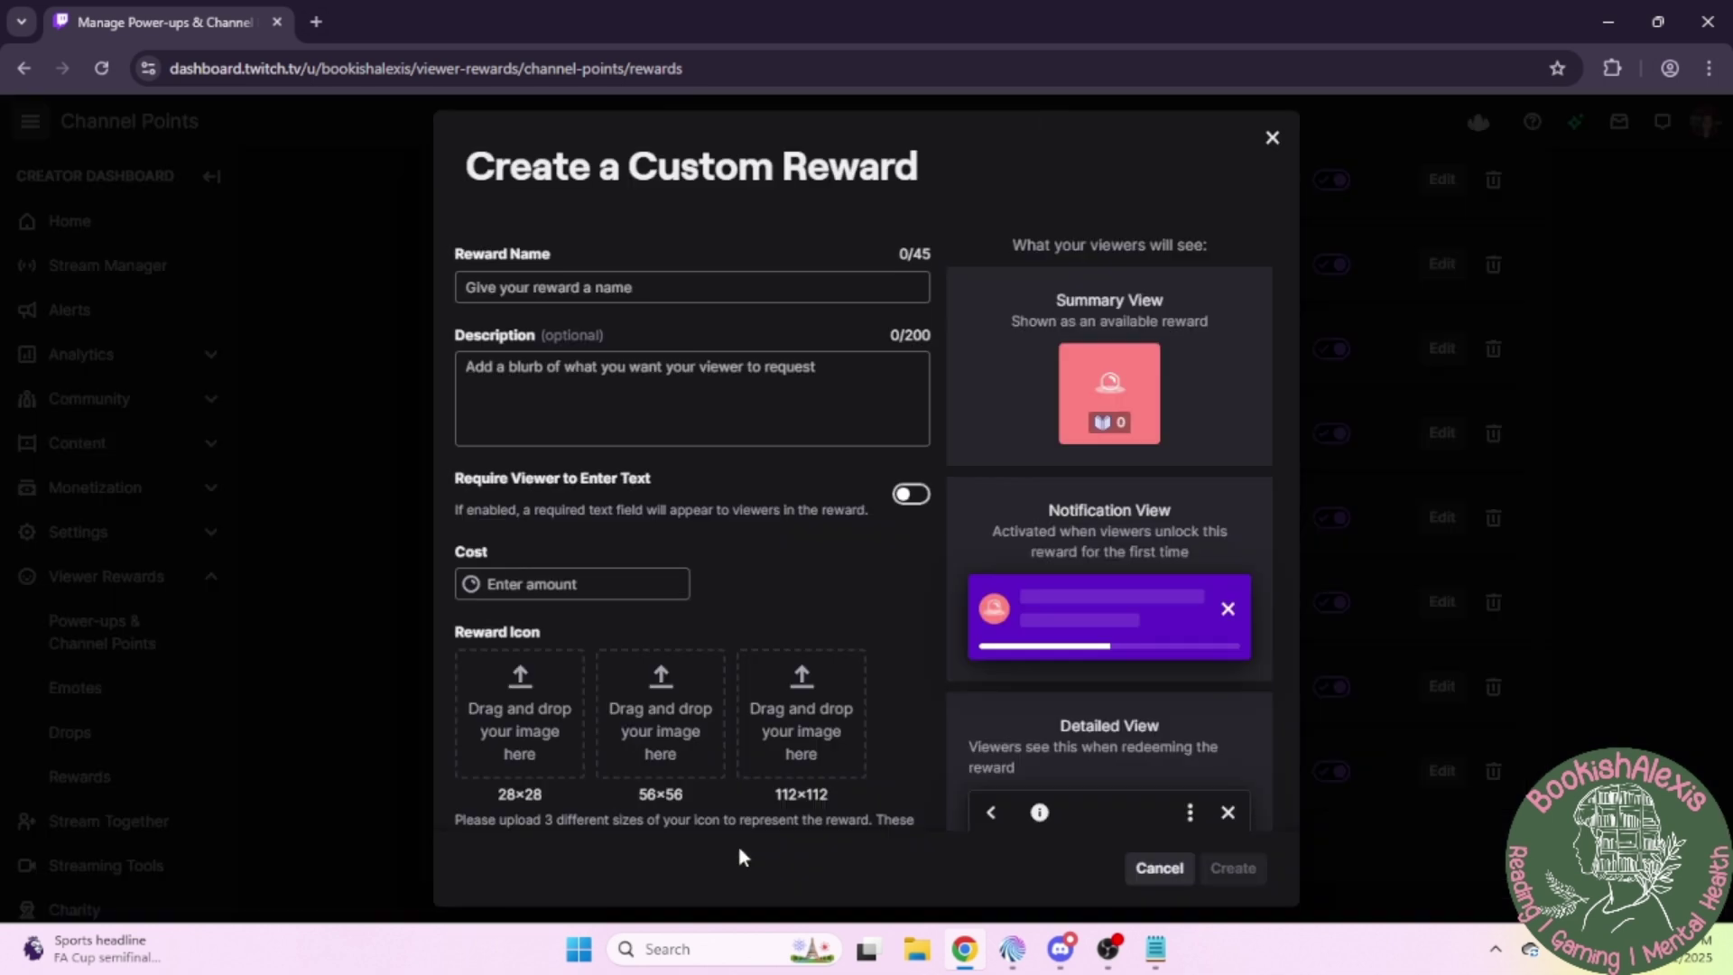
# Review the name, description, cost, icon, background color and cooldown fields of the new custom reward form
pyautogui.click(599, 291)
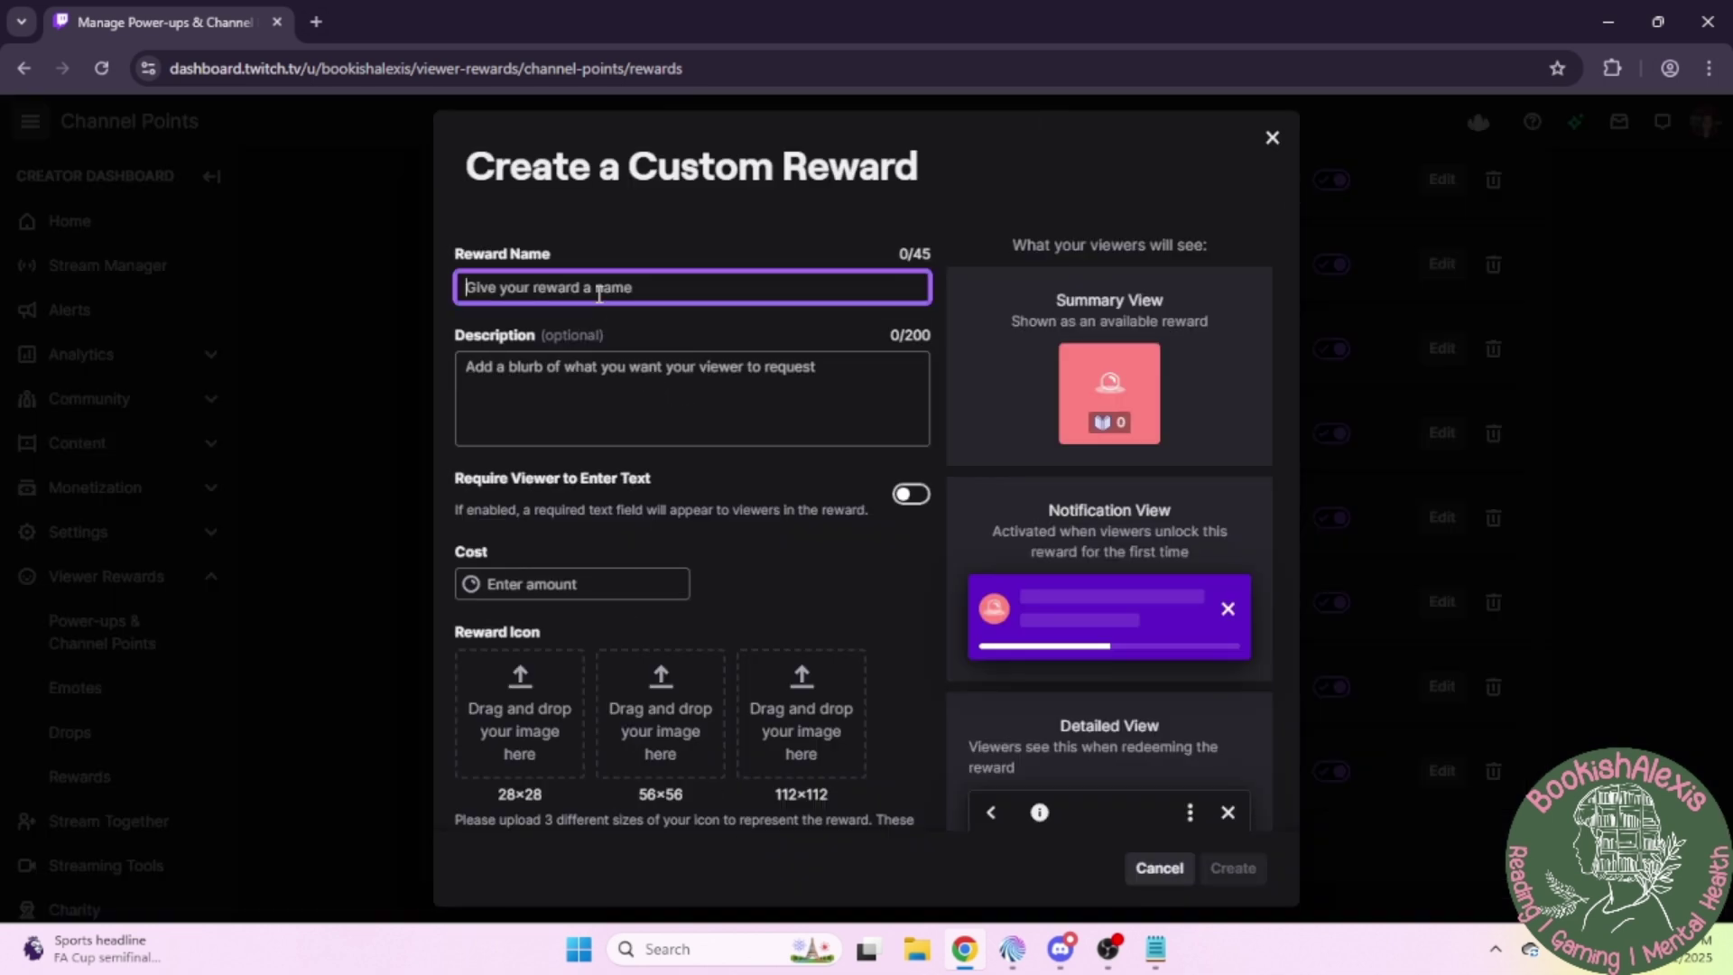
pyautogui.click(589, 375)
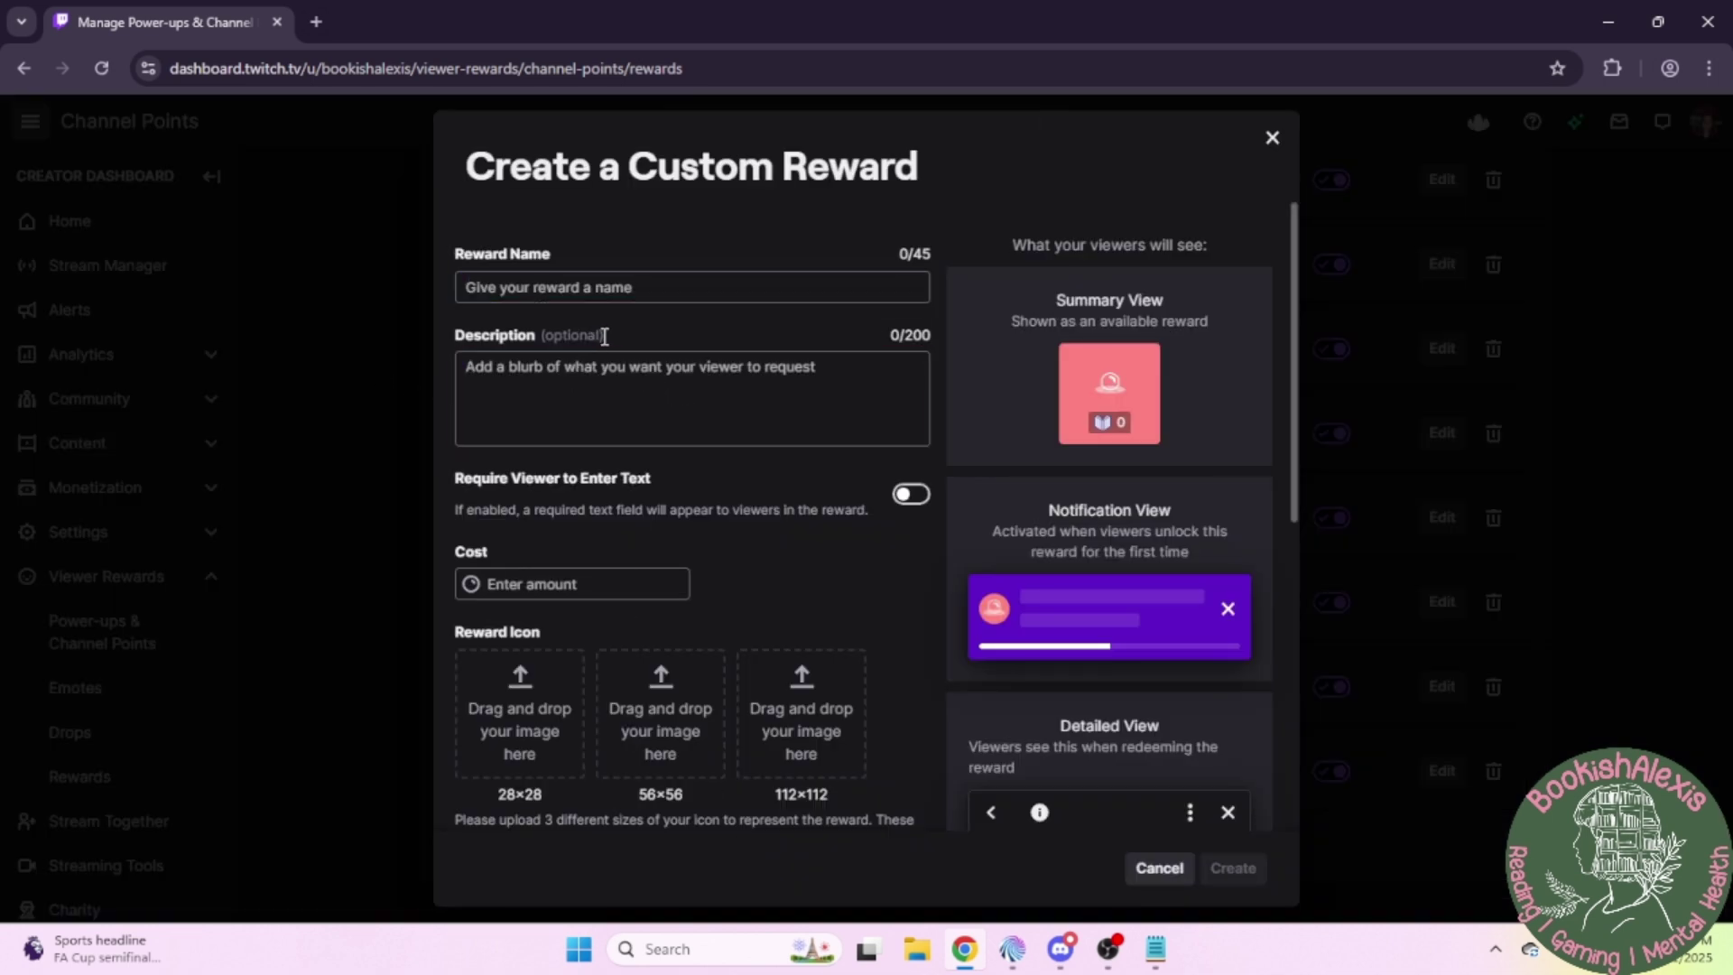
pyautogui.moveTo(603, 334); pyautogui.dragTo(534, 345)
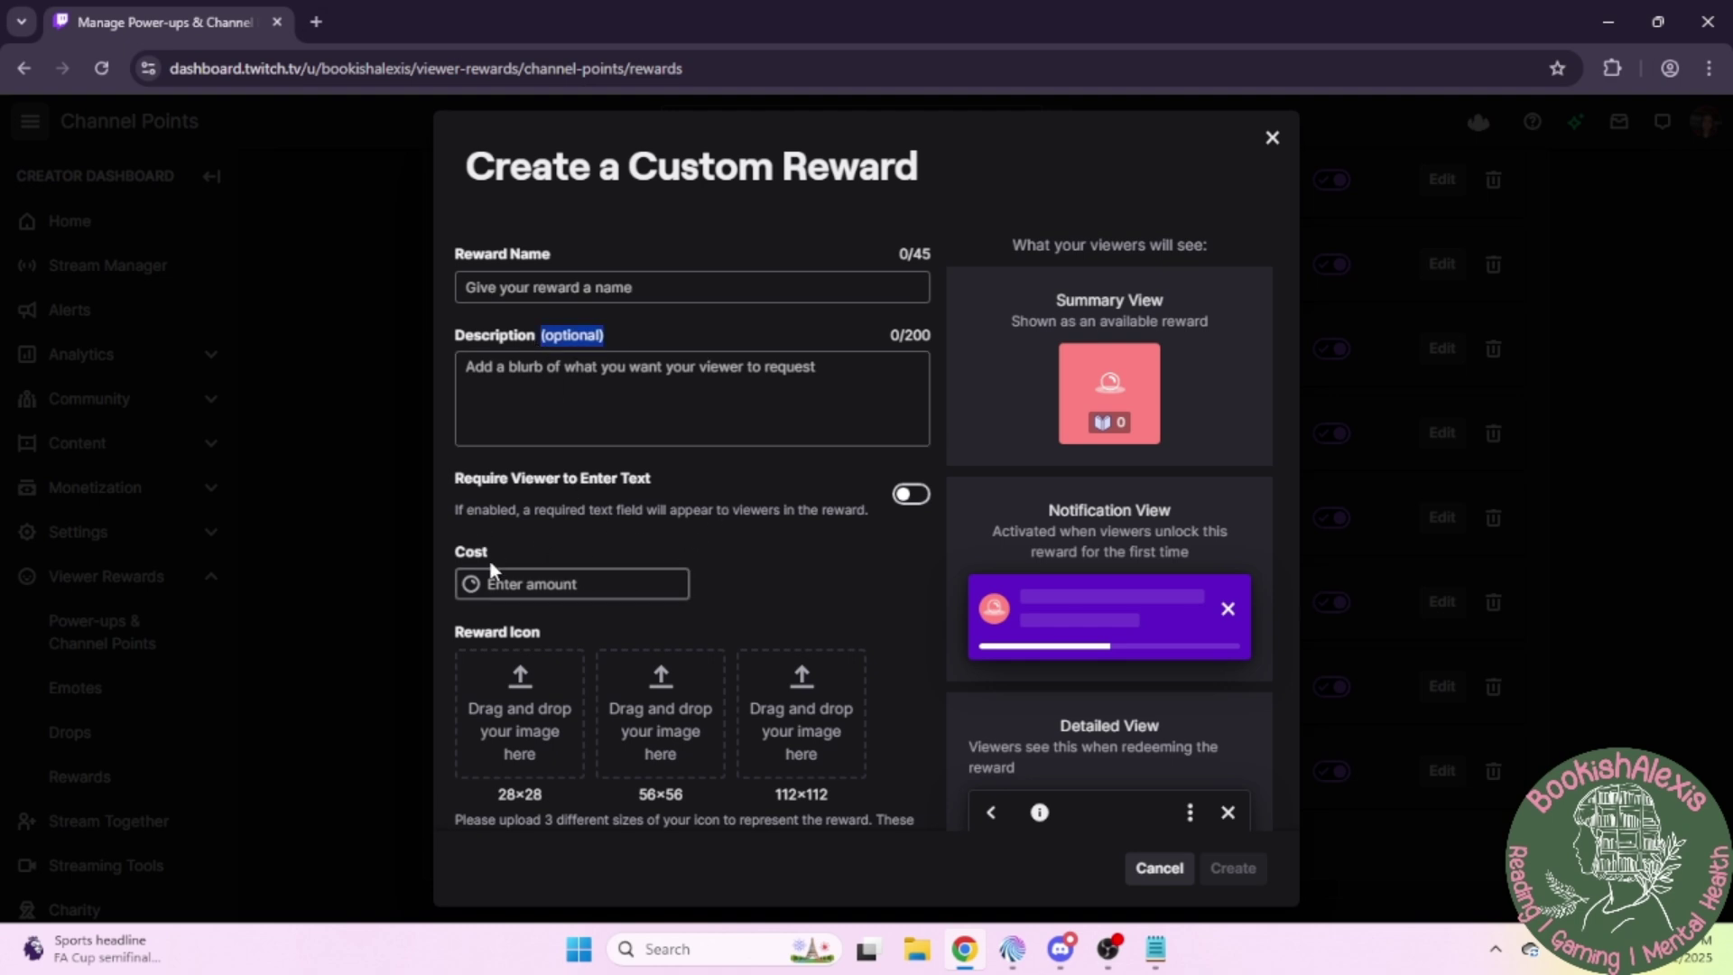
pyautogui.moveTo(489, 551); pyautogui.dragTo(437, 557)
pyautogui.scroll(-2, 528, 603)
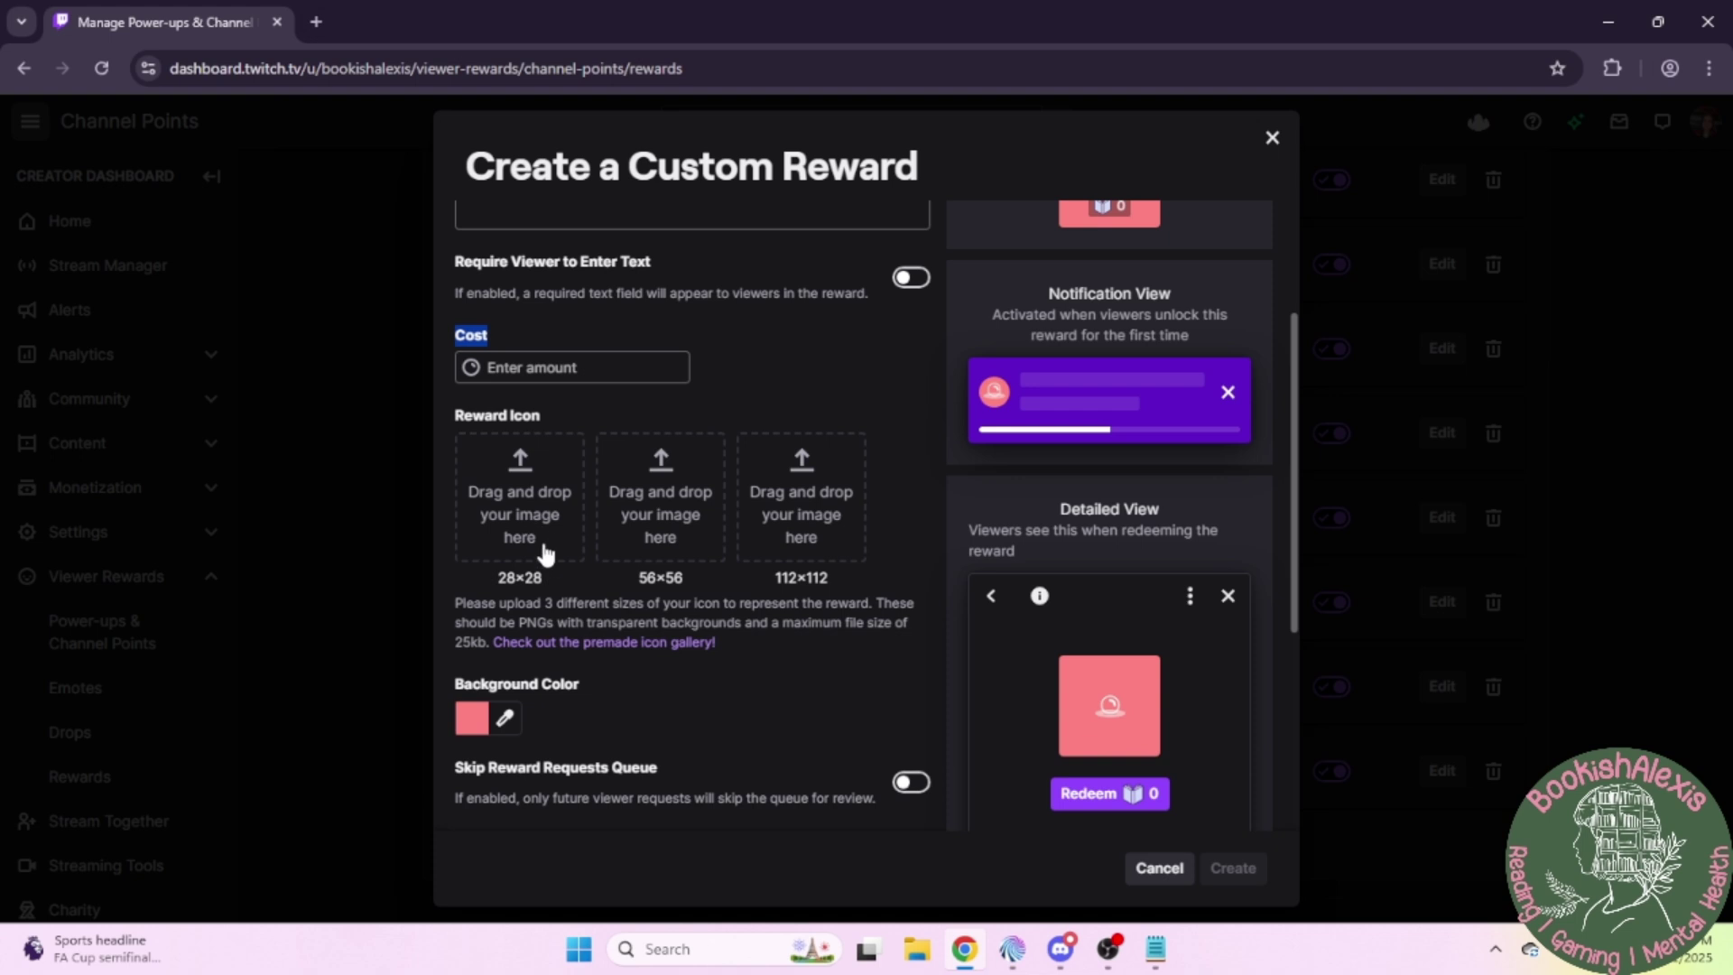
pyautogui.scroll(-5, 506, 722)
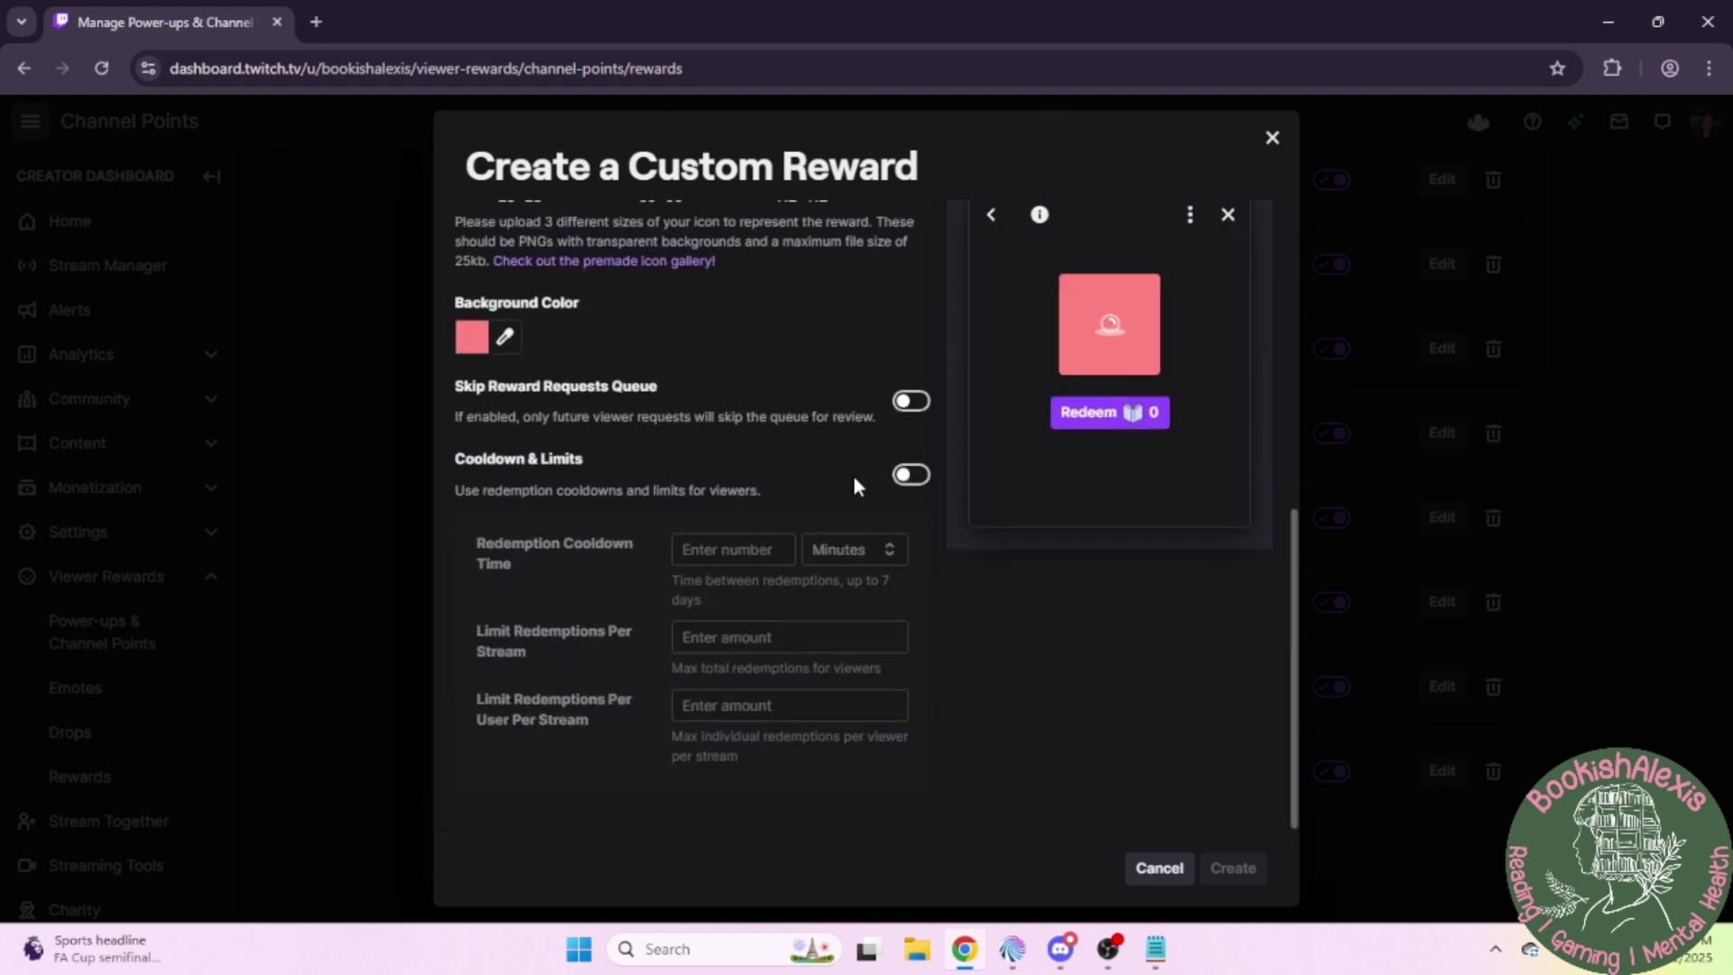
# Enable Cooldown & Limits with a limit of 1 redemption per user per stream, and cancel the new reward
pyautogui.click(907, 476)
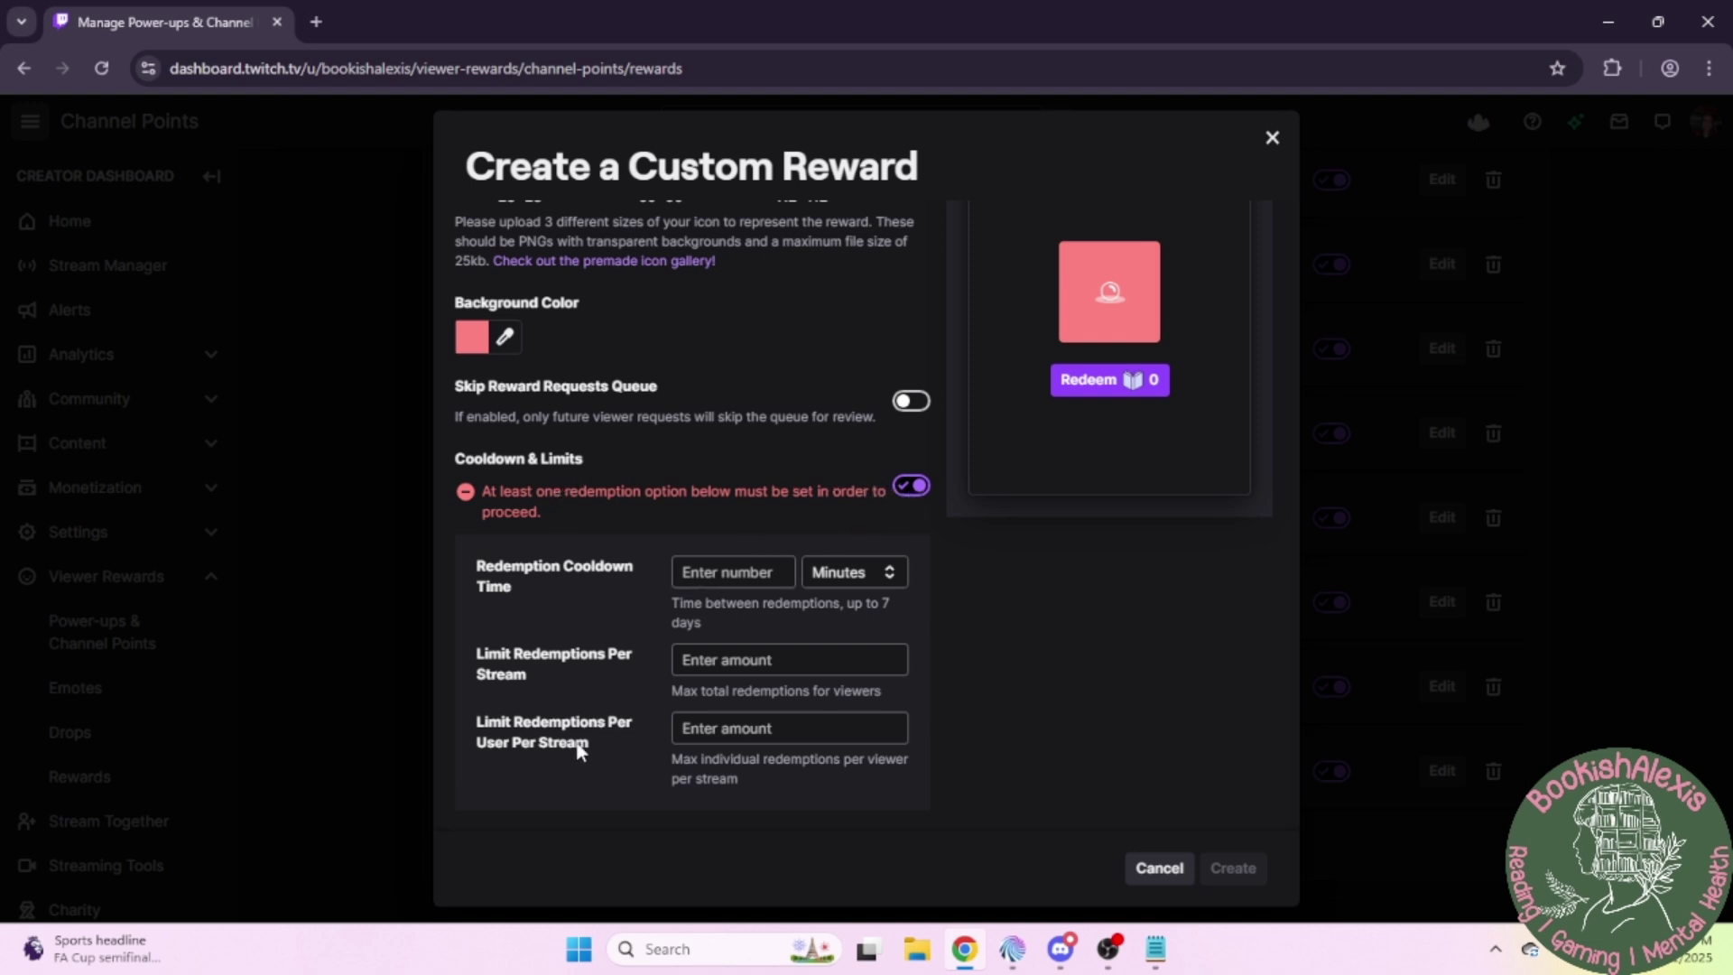
pyautogui.moveTo(475, 722); pyautogui.dragTo(635, 750)
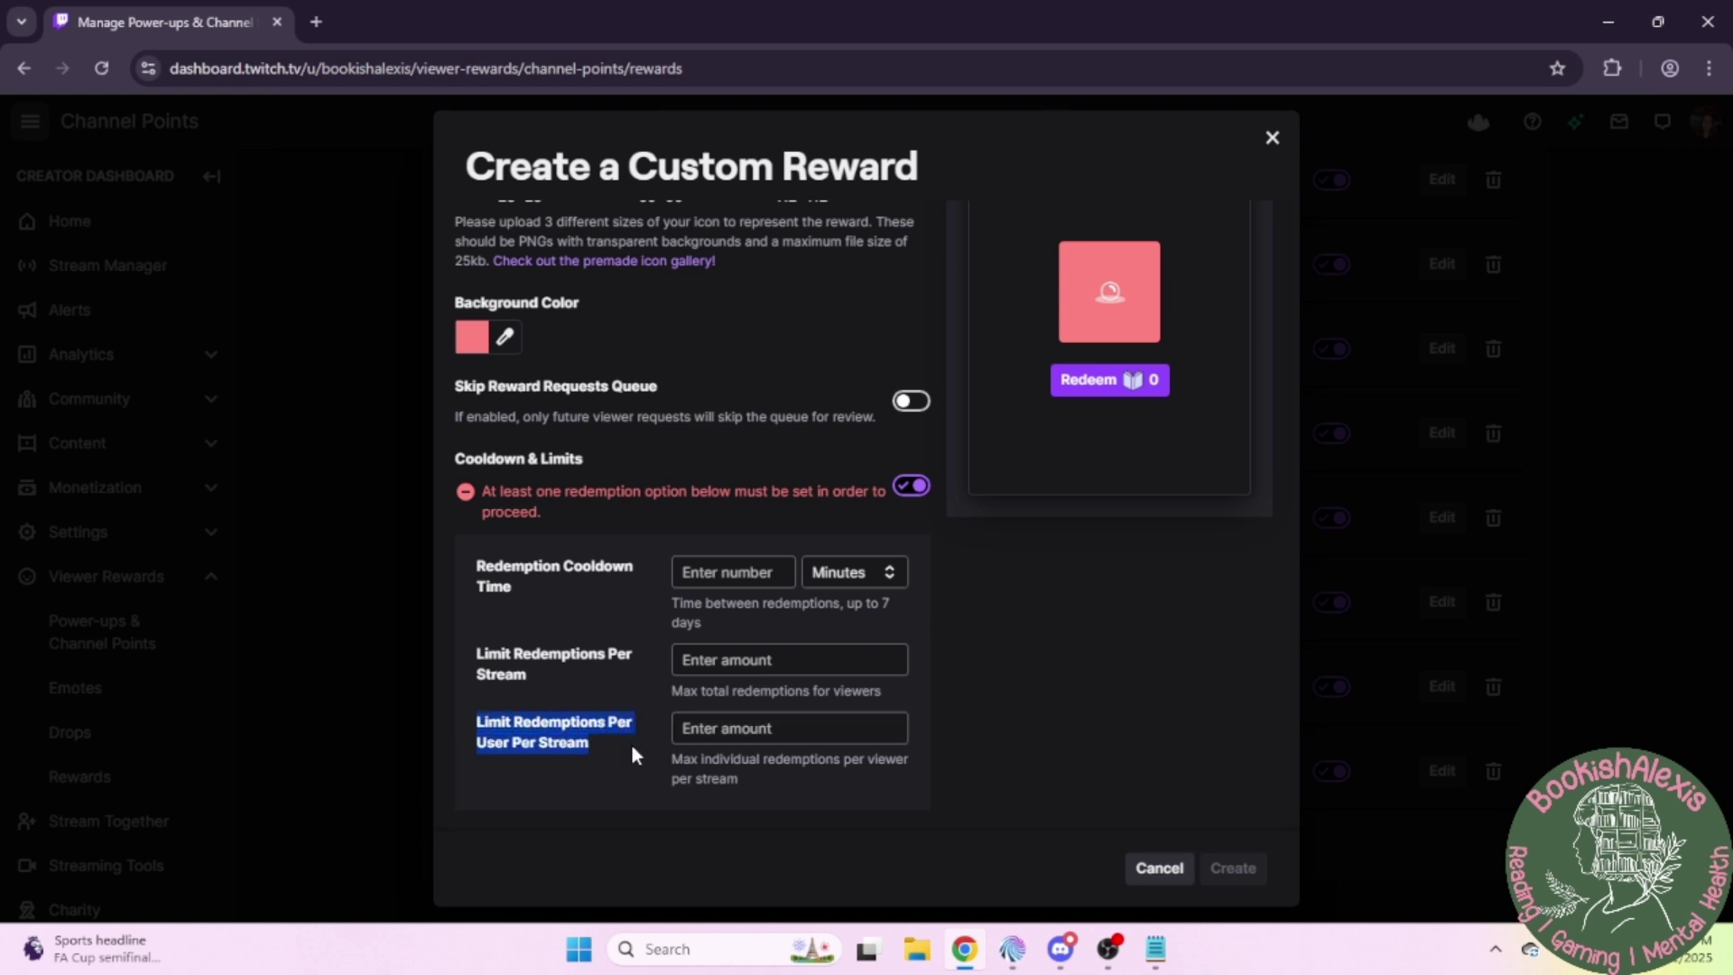
pyautogui.click(754, 727)
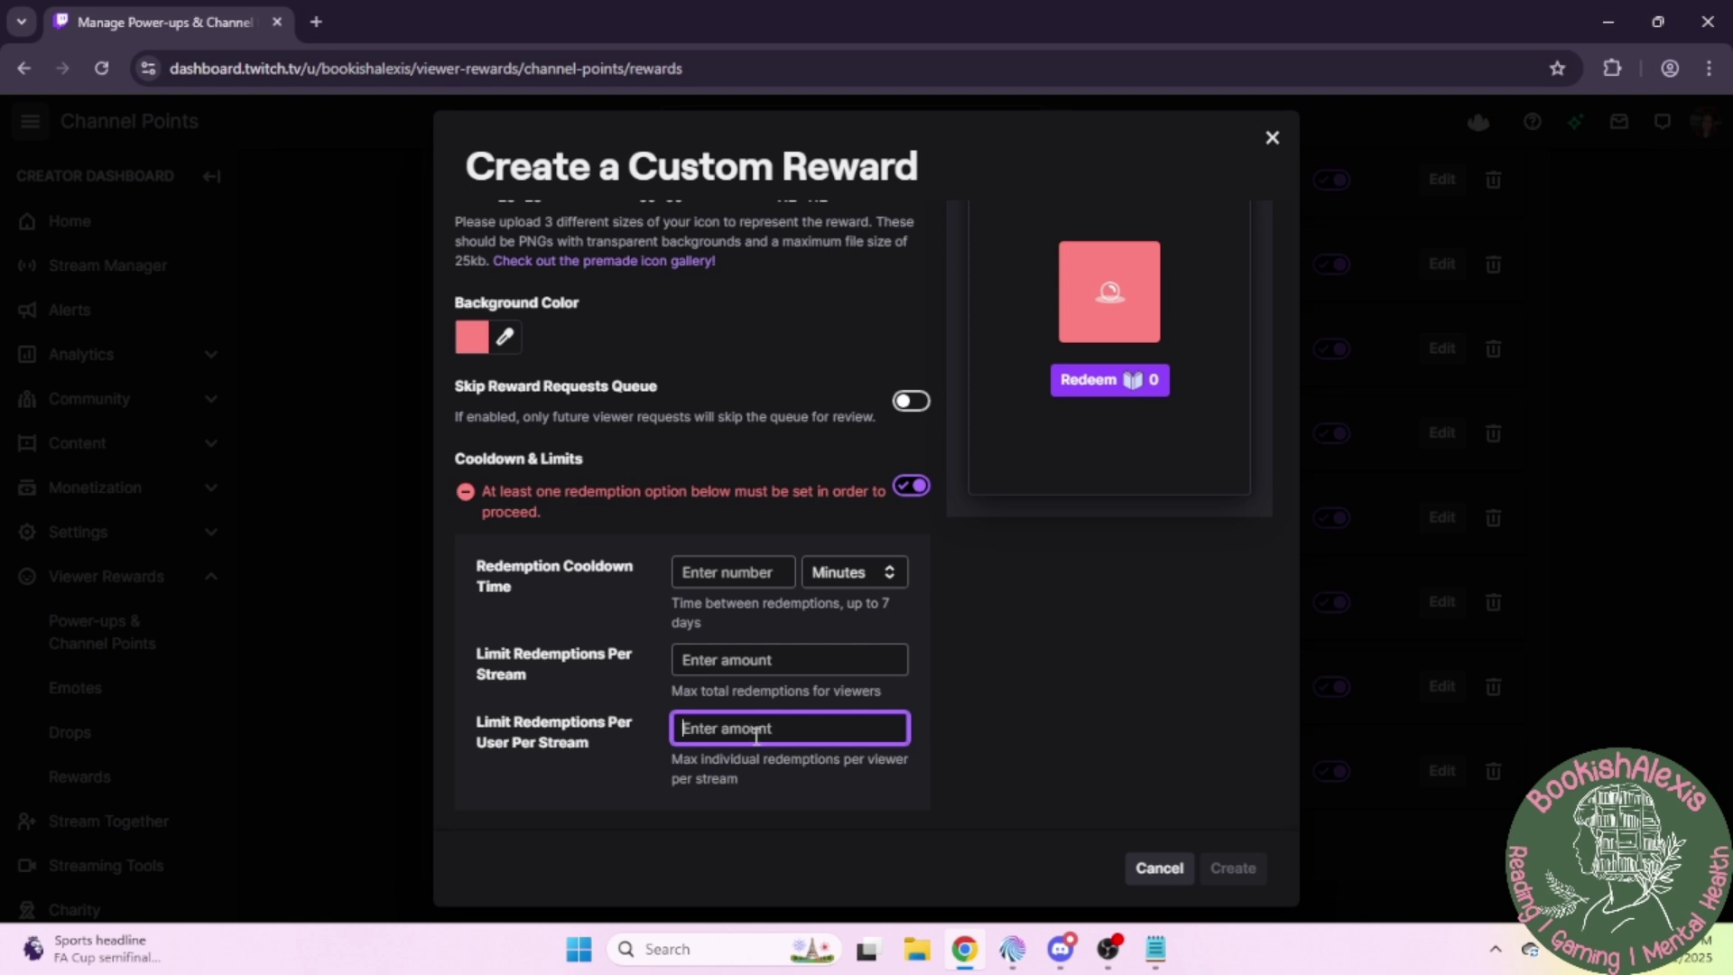
pyautogui.write('1')
pyautogui.click(960, 711)
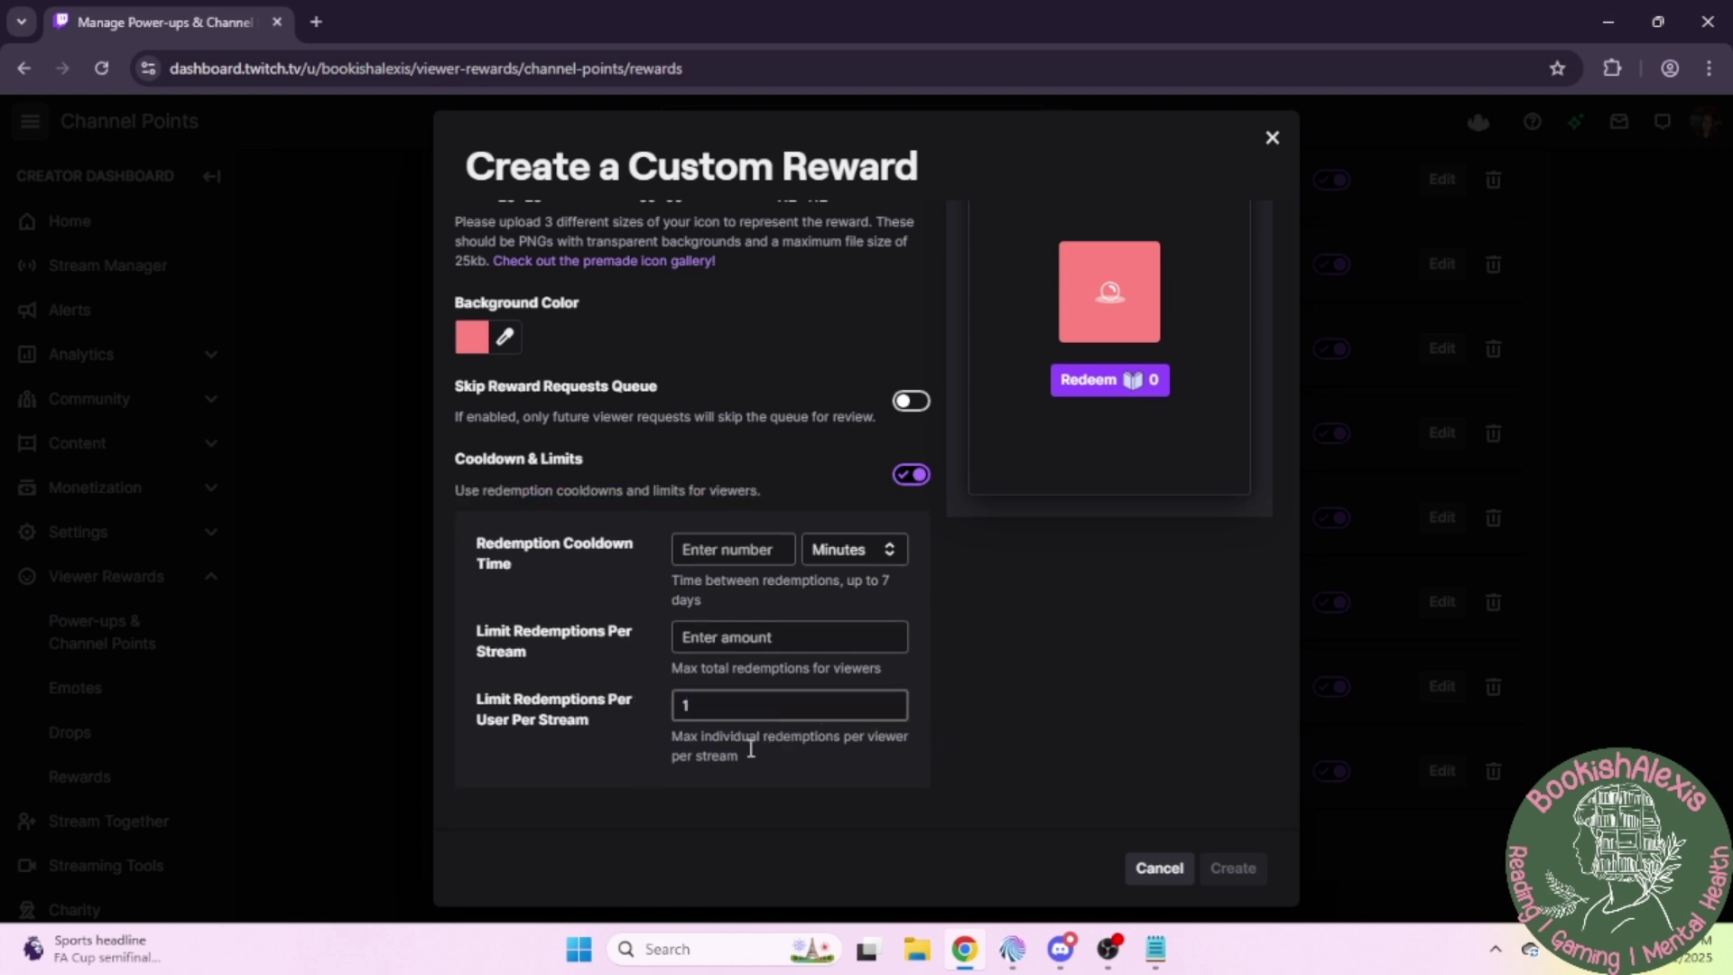
pyautogui.moveTo(846, 742); pyautogui.dragTo(902, 740)
pyautogui.click(761, 703)
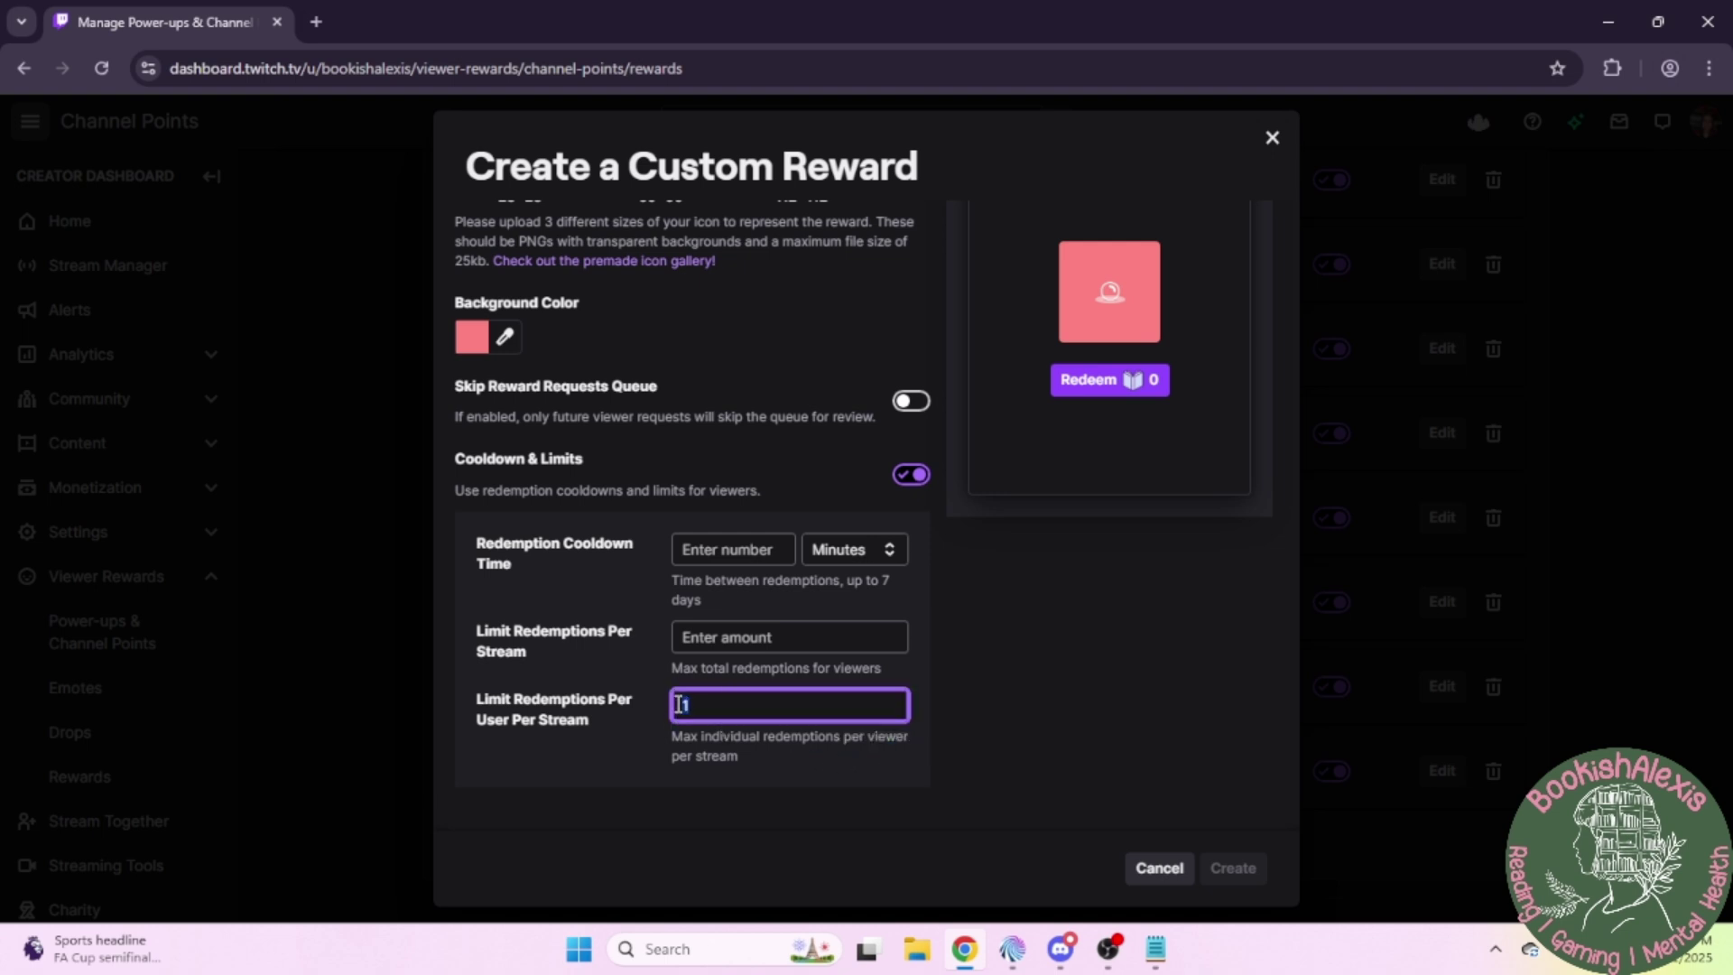
pyautogui.moveTo(737, 756); pyautogui.dragTo(682, 756)
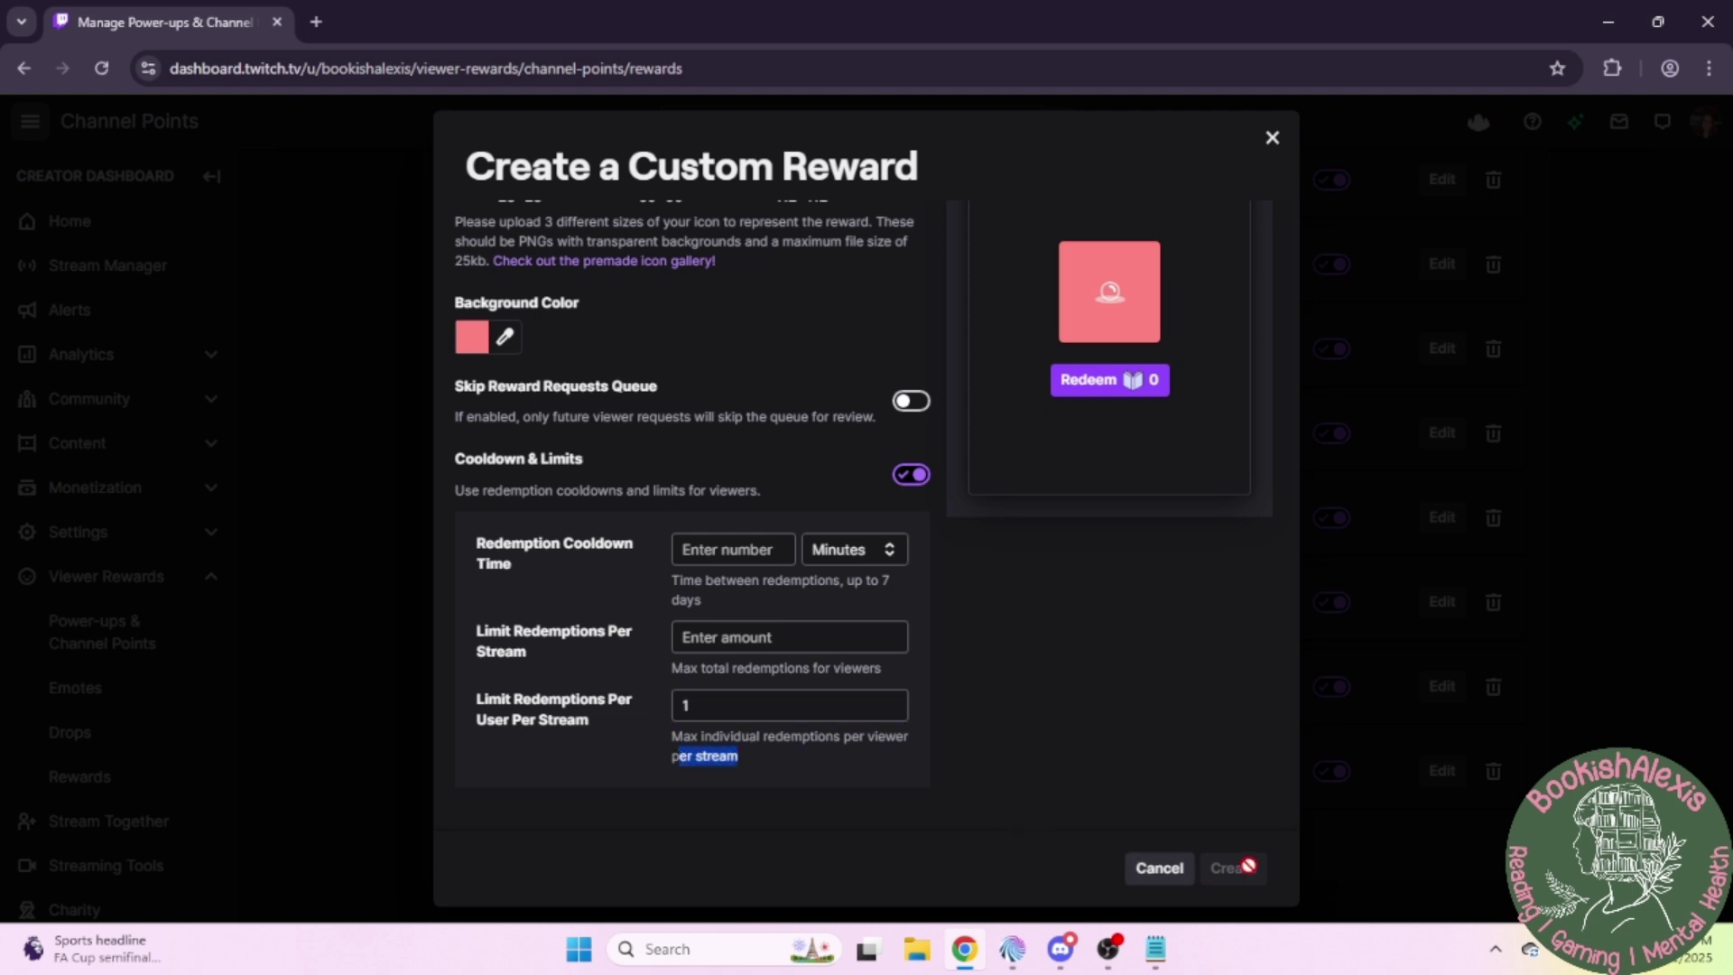
pyautogui.click(1166, 880)
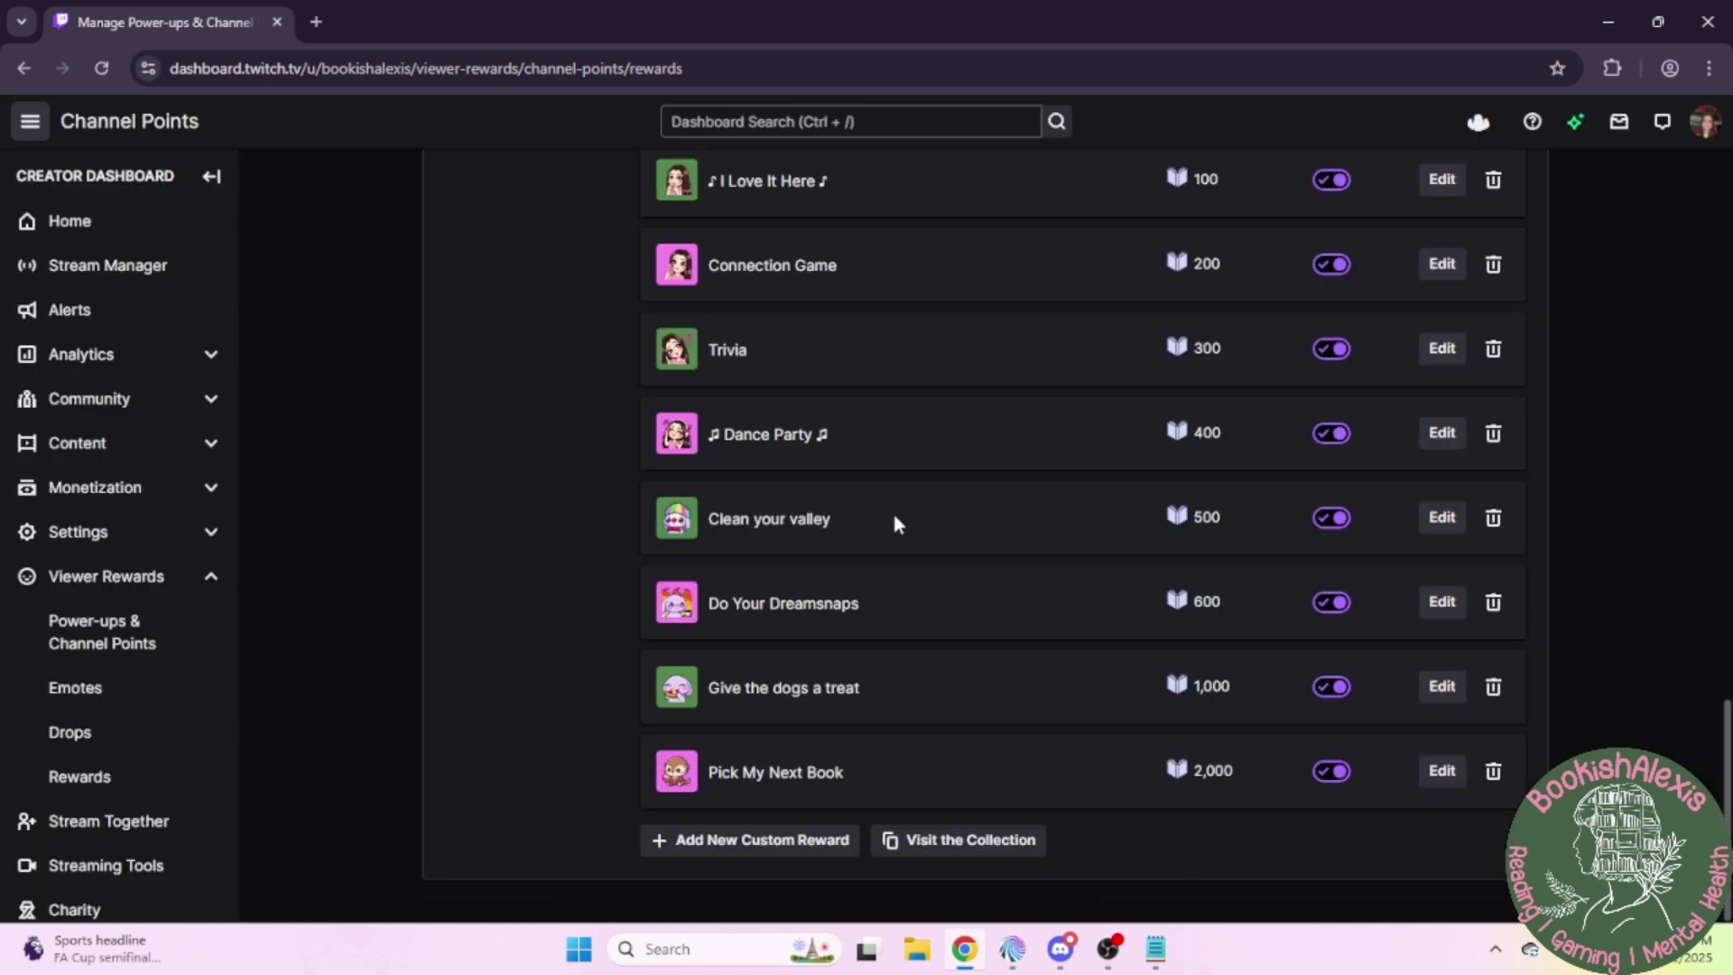
# Examine the Daily Book reward's description, cost, icons and per-user redemption limit, and save it without edits
pyautogui.scroll(3, 993, 470)
pyautogui.click(1441, 335)
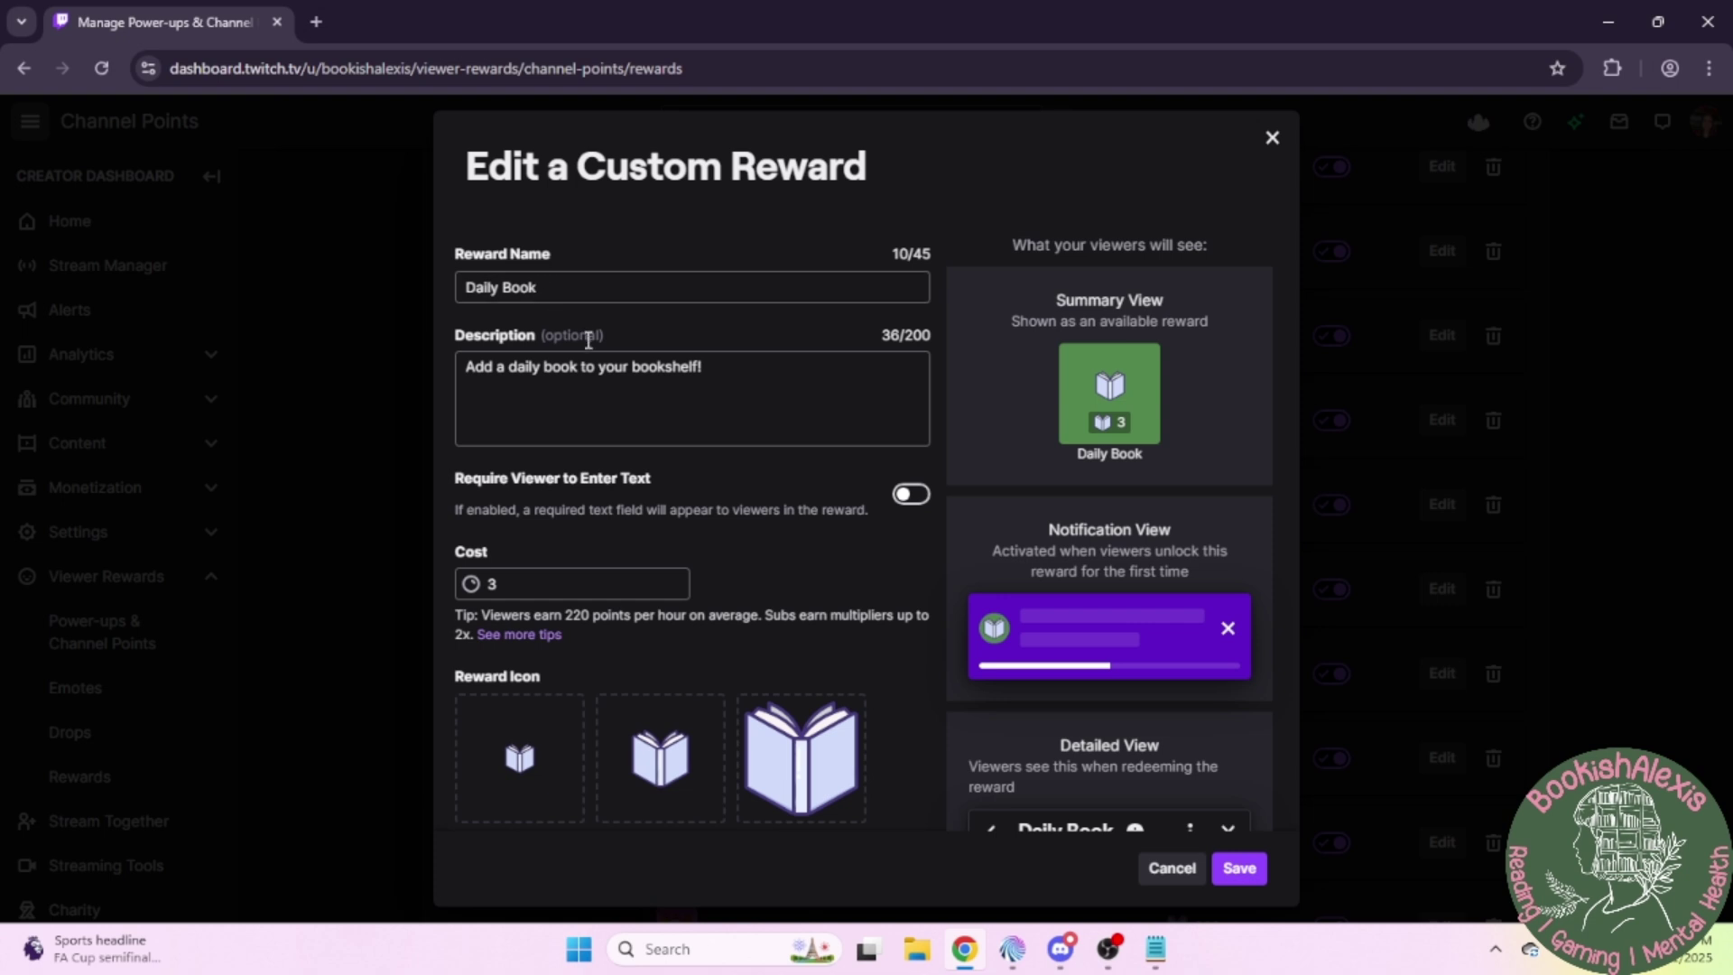
pyautogui.scroll(-2, 587, 356)
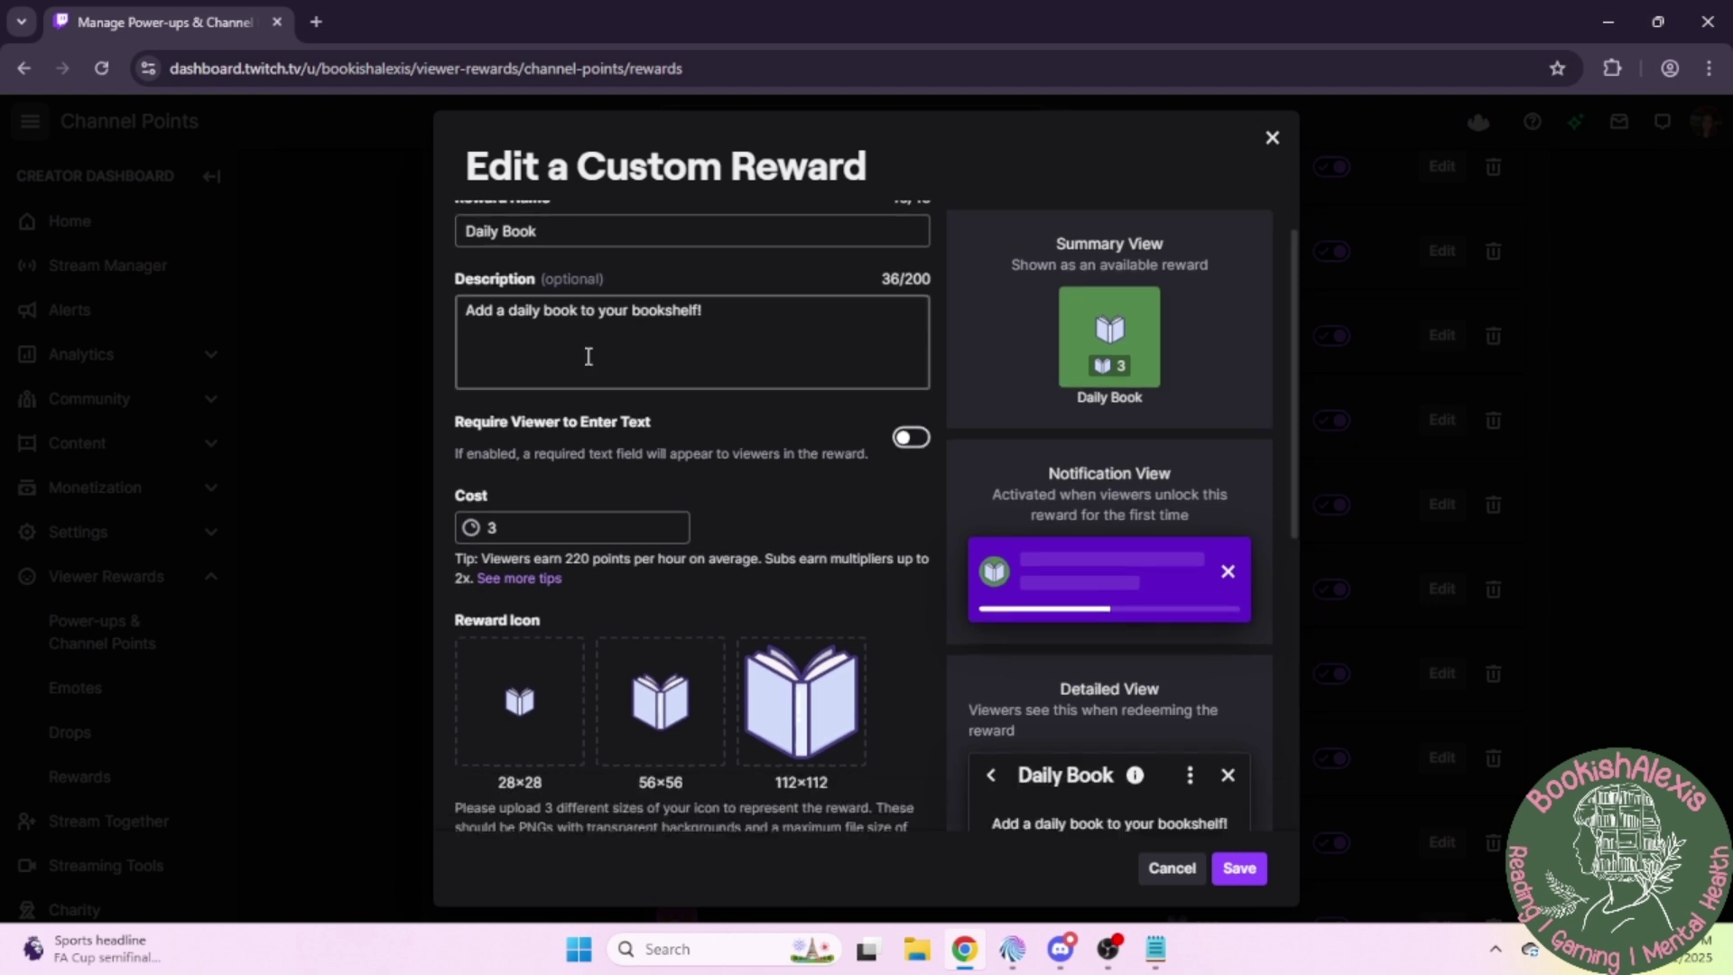
pyautogui.scroll(2, 542, 257)
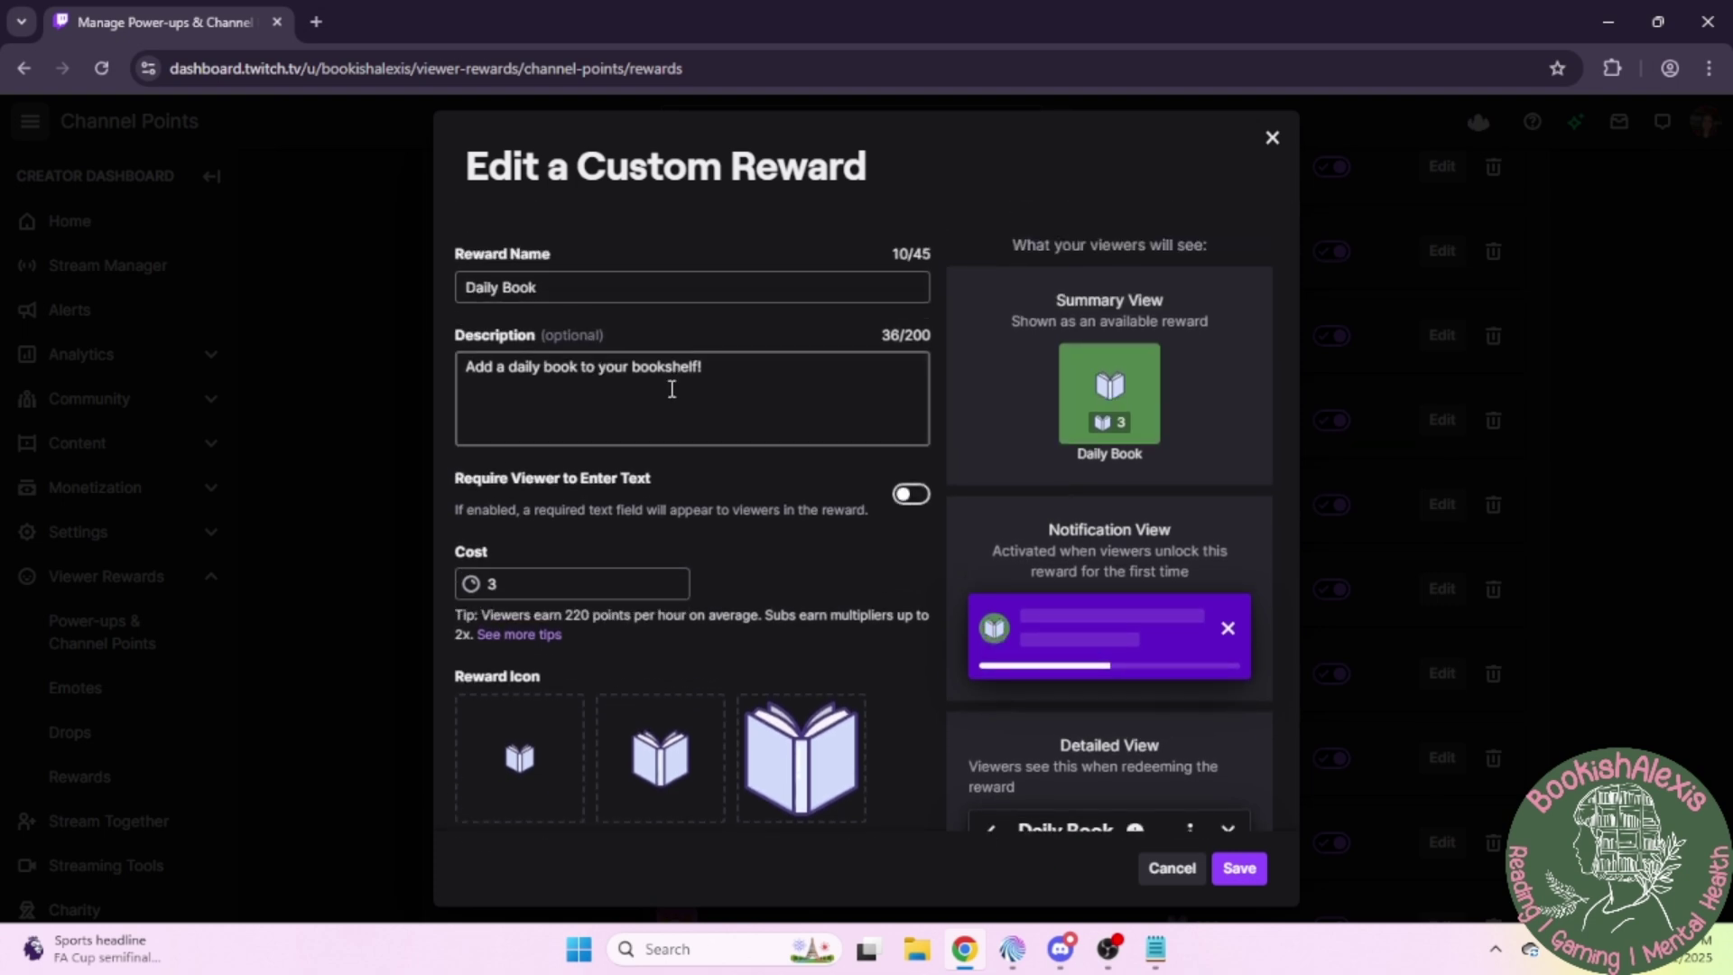
pyautogui.scroll(-5, 668, 388)
pyautogui.scroll(-2, 667, 400)
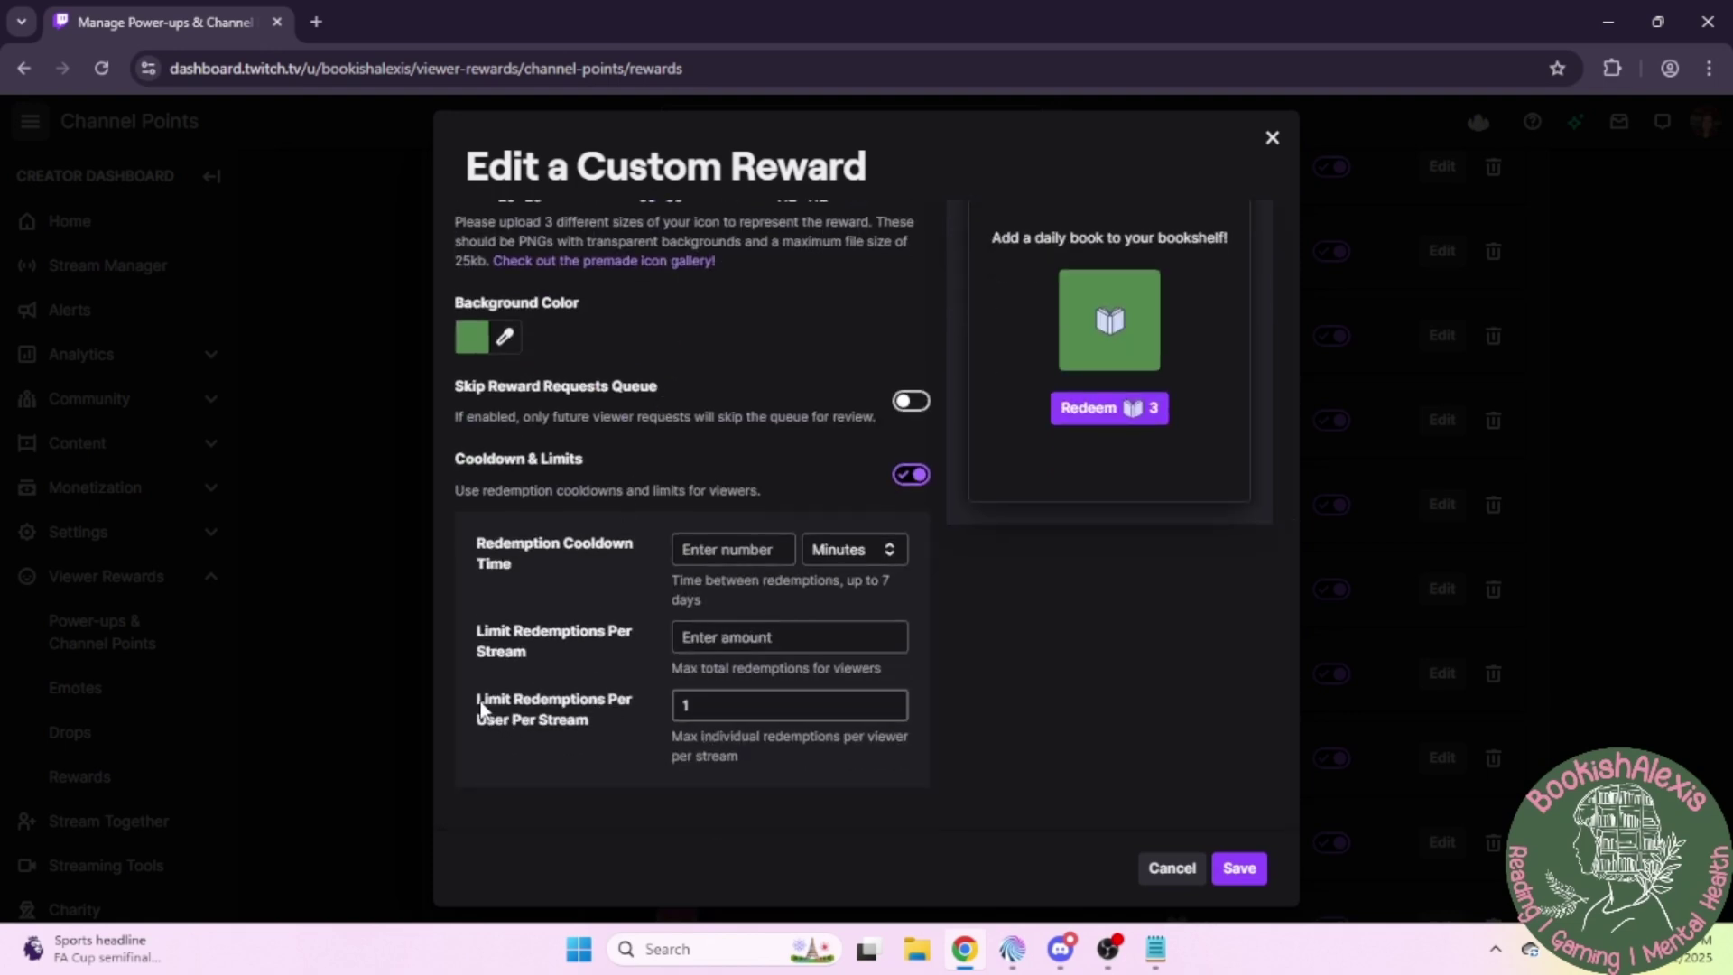
pyautogui.moveTo(481, 709); pyautogui.dragTo(603, 724)
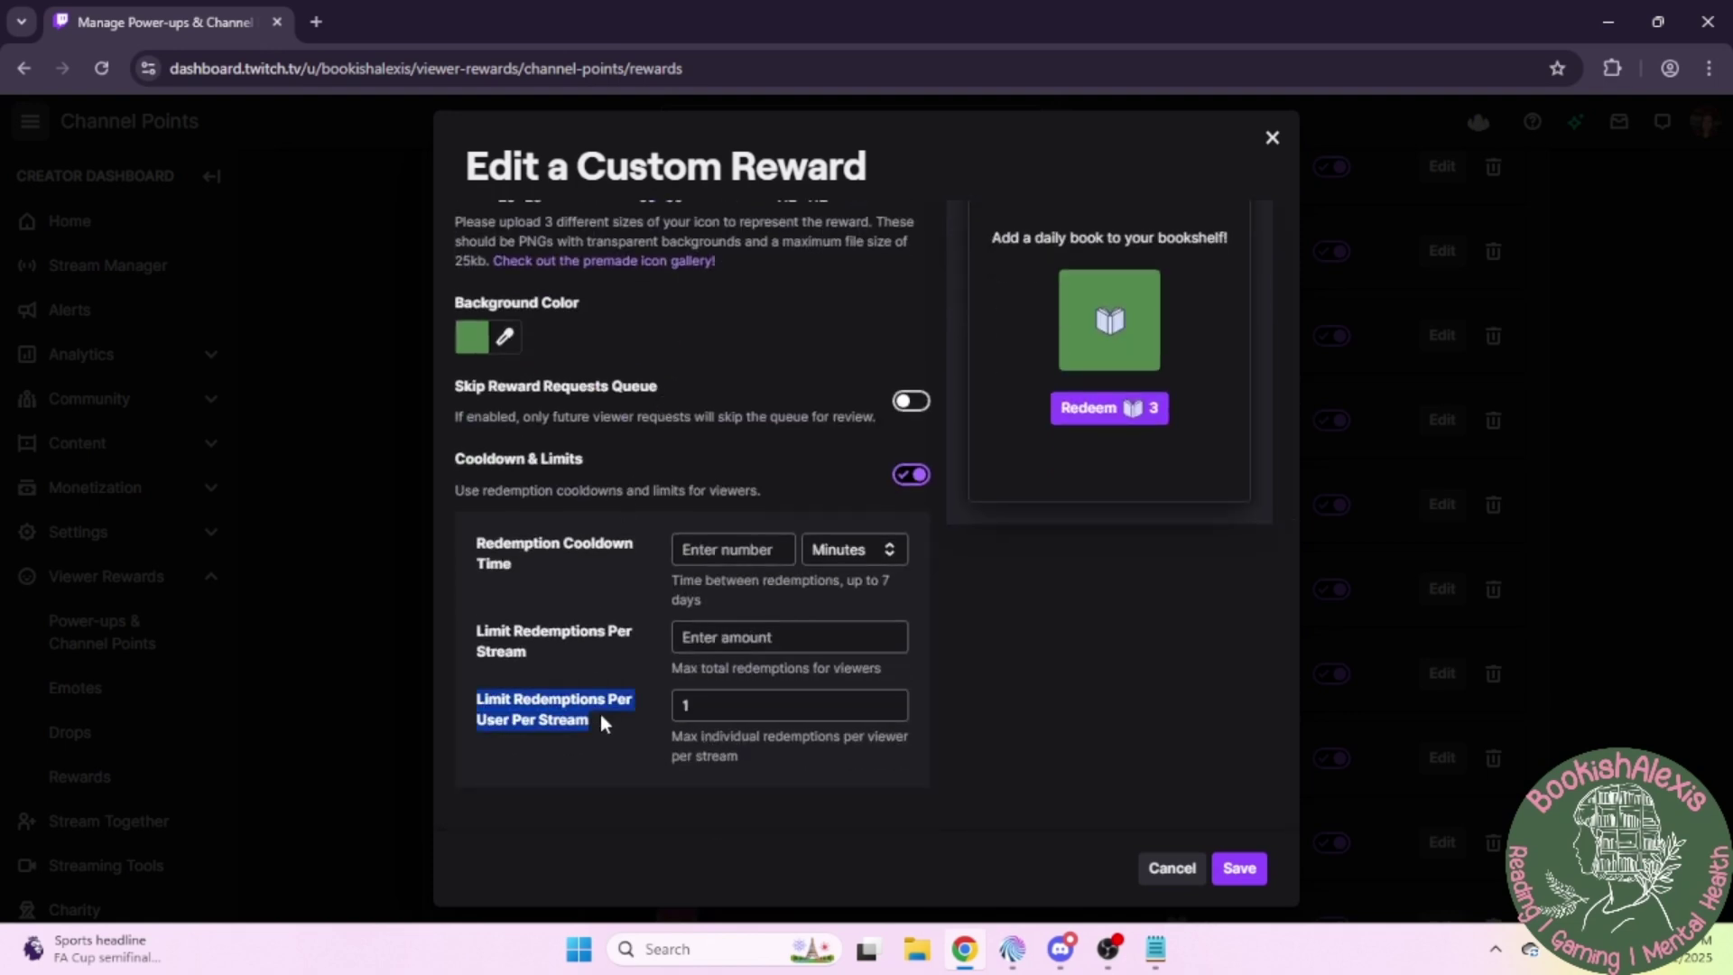
pyautogui.click(1240, 867)
# Switch to Notepad to review the list of book genres, and close the file
pyautogui.moveTo(1159, 966)
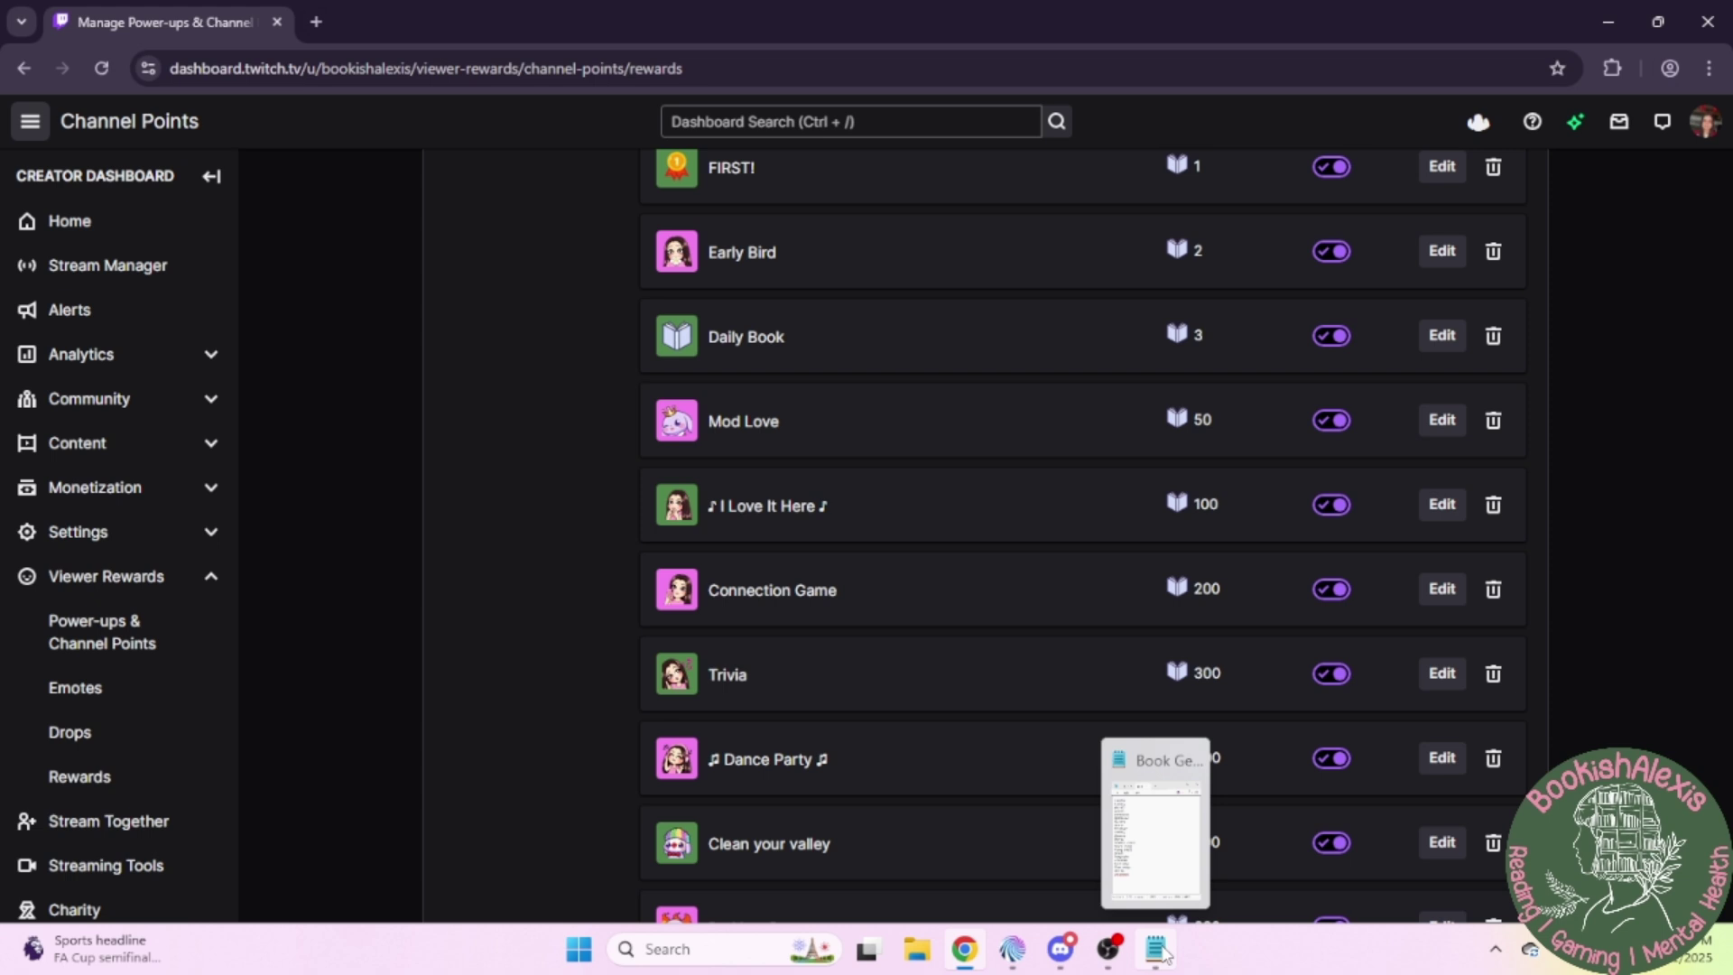
pyautogui.click(1163, 952)
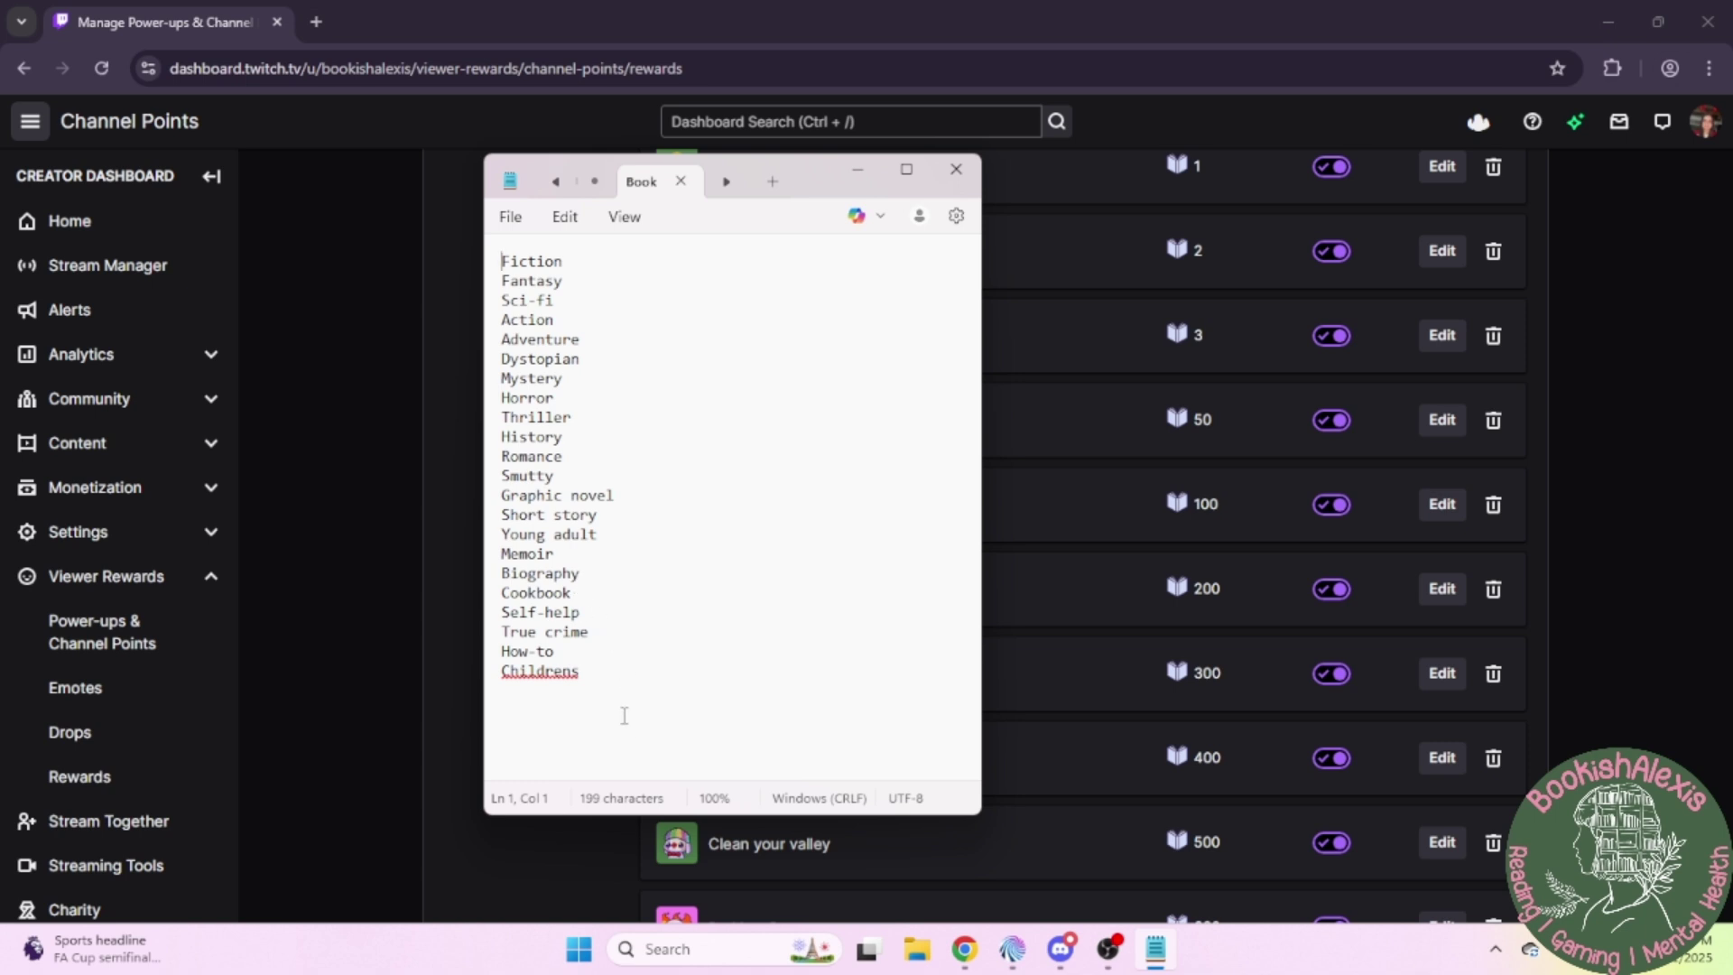
pyautogui.moveTo(627, 684); pyautogui.dragTo(485, 255)
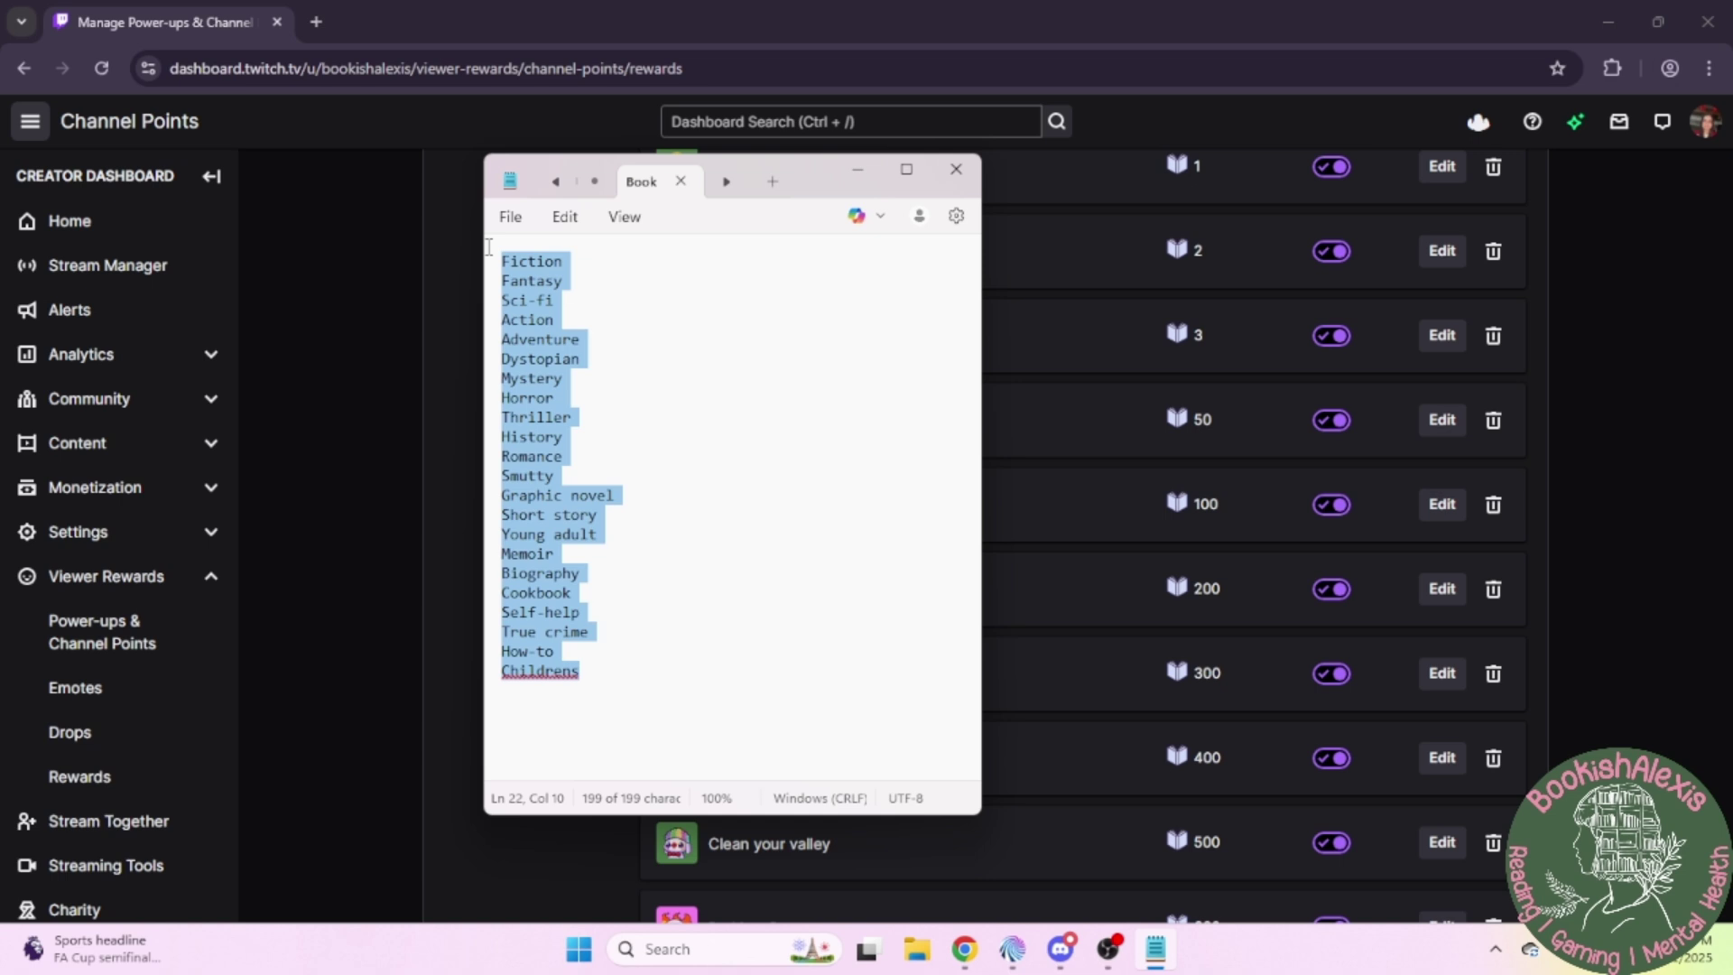
pyautogui.rightClick(490, 259)
pyautogui.click(943, 415)
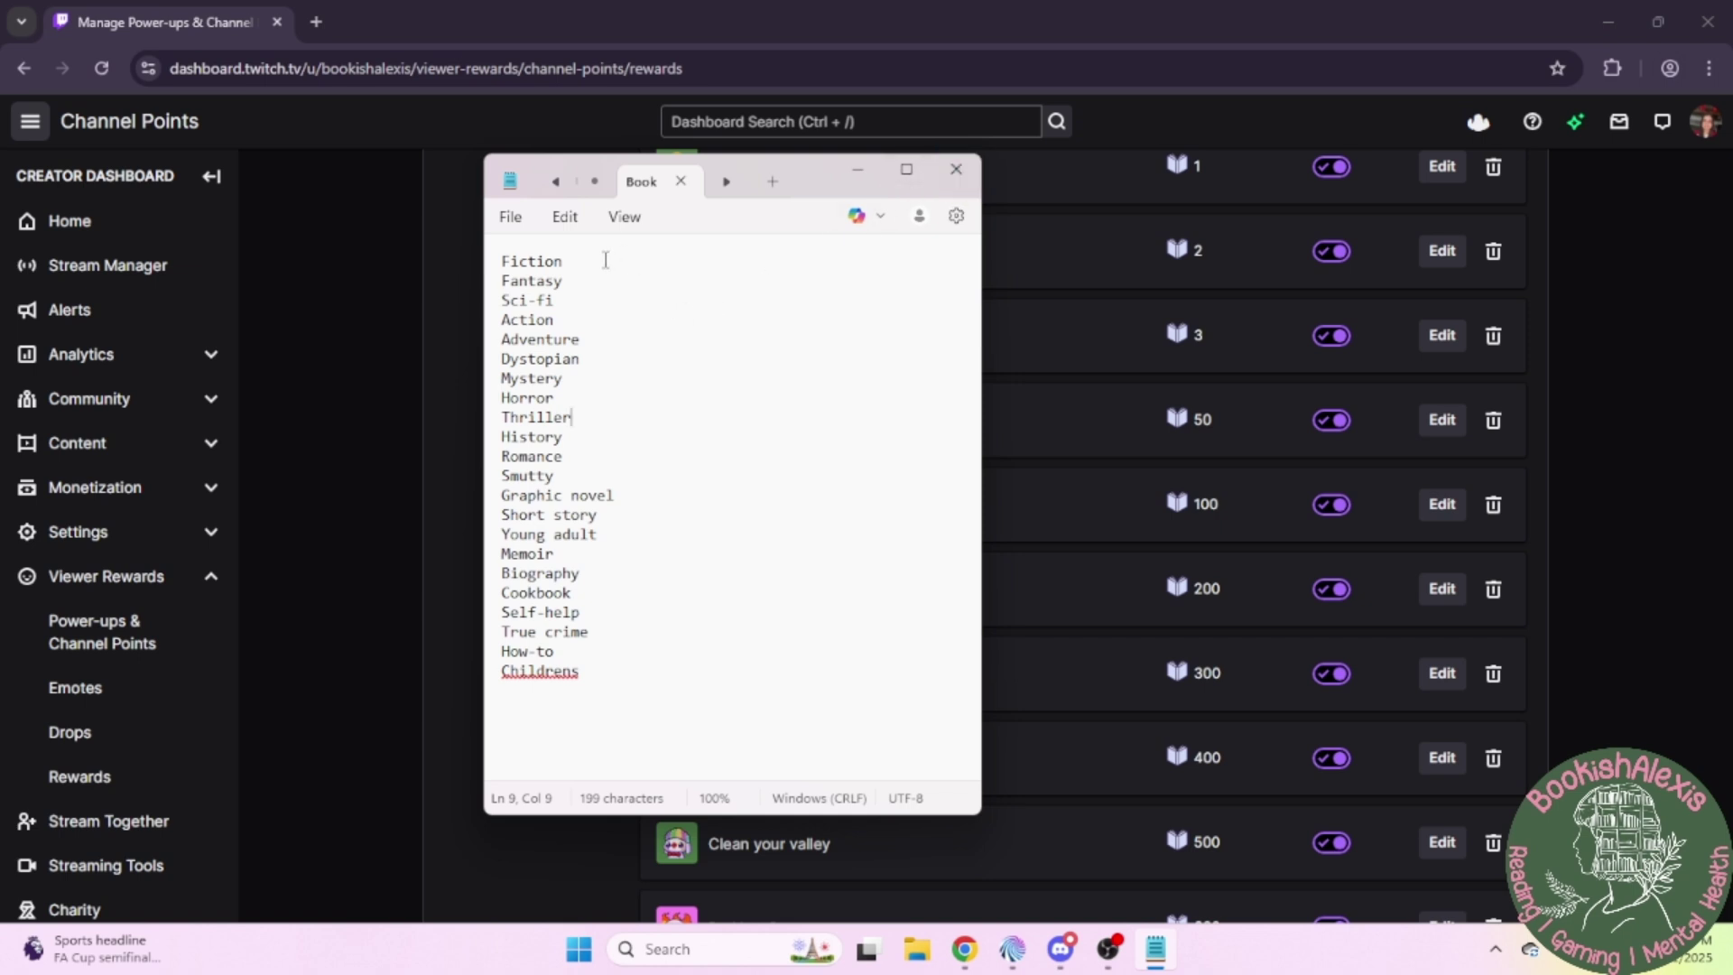
pyautogui.moveTo(606, 260); pyautogui.dragTo(629, 688)
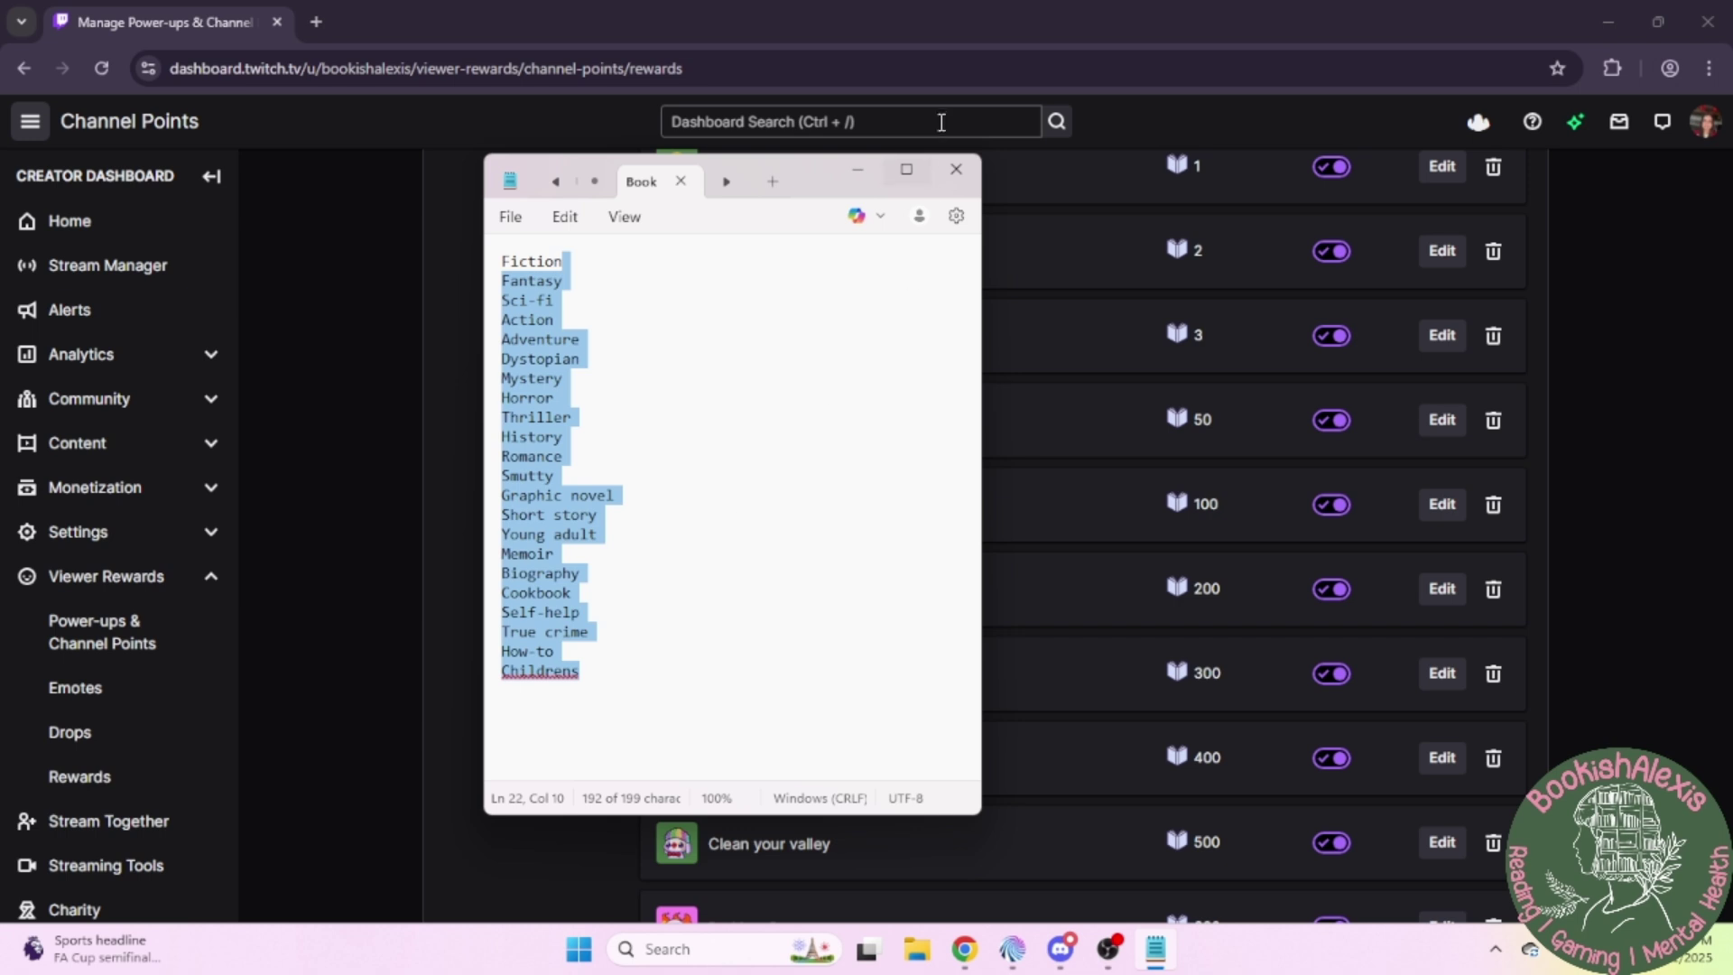
pyautogui.click(961, 174)
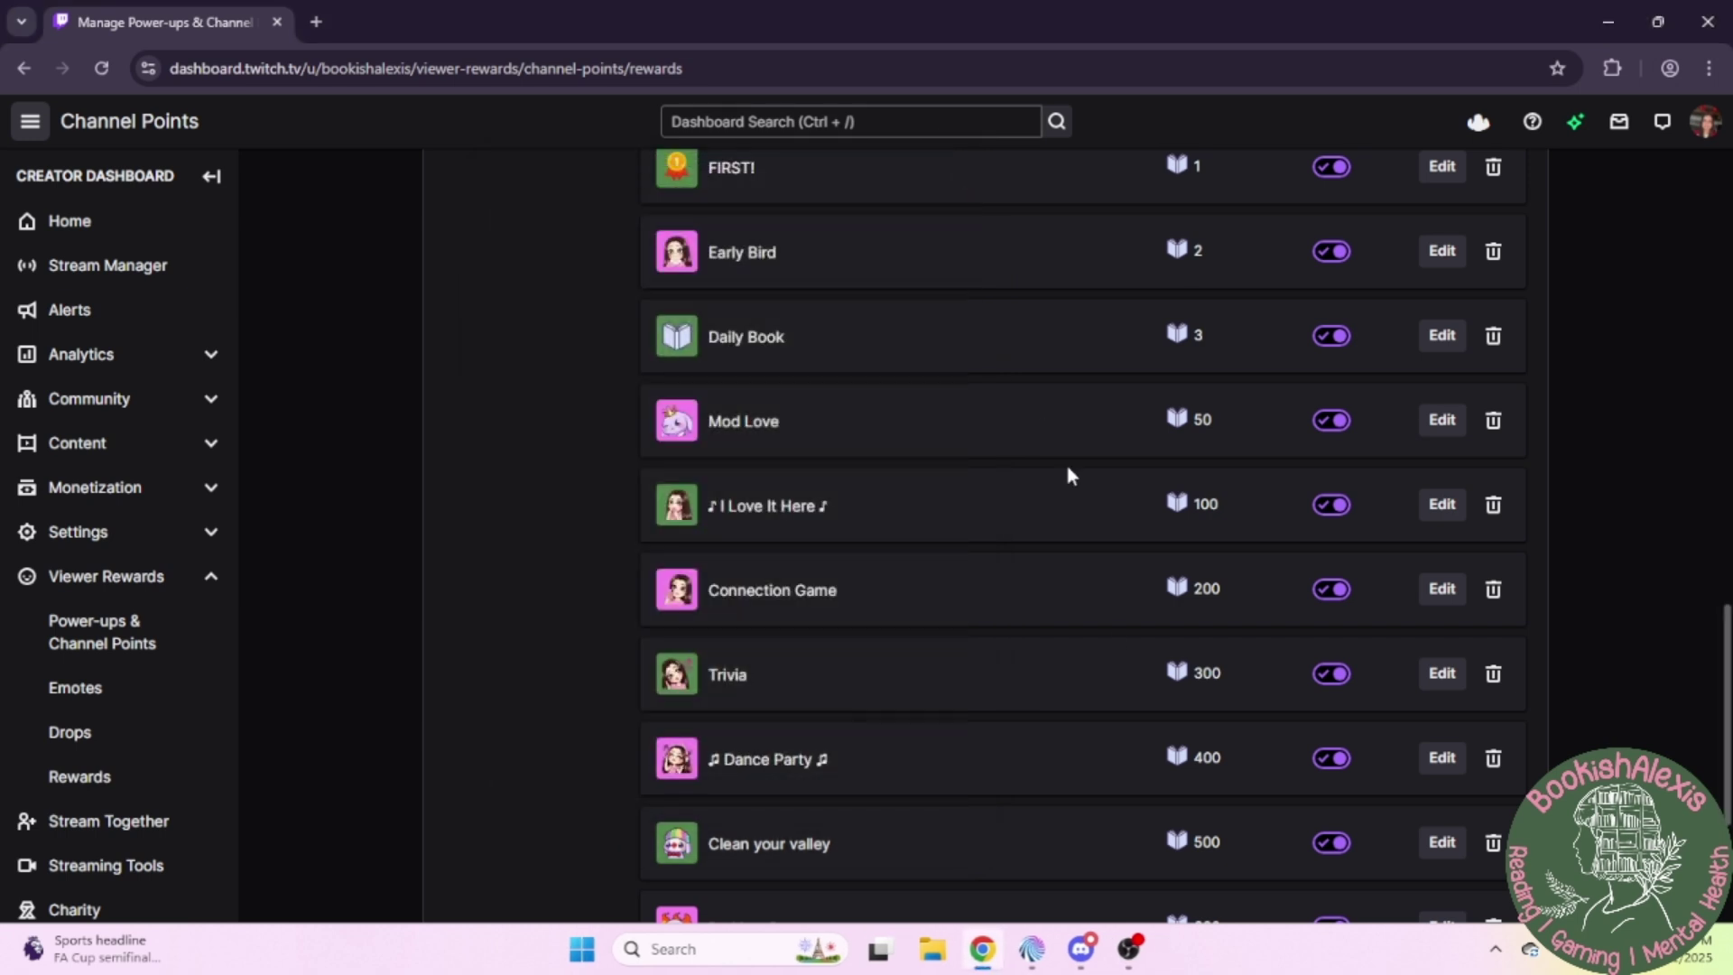
# Switch to Mix It Up and go to the Currency/Rank/Inventory page
pyautogui.moveTo(1038, 957)
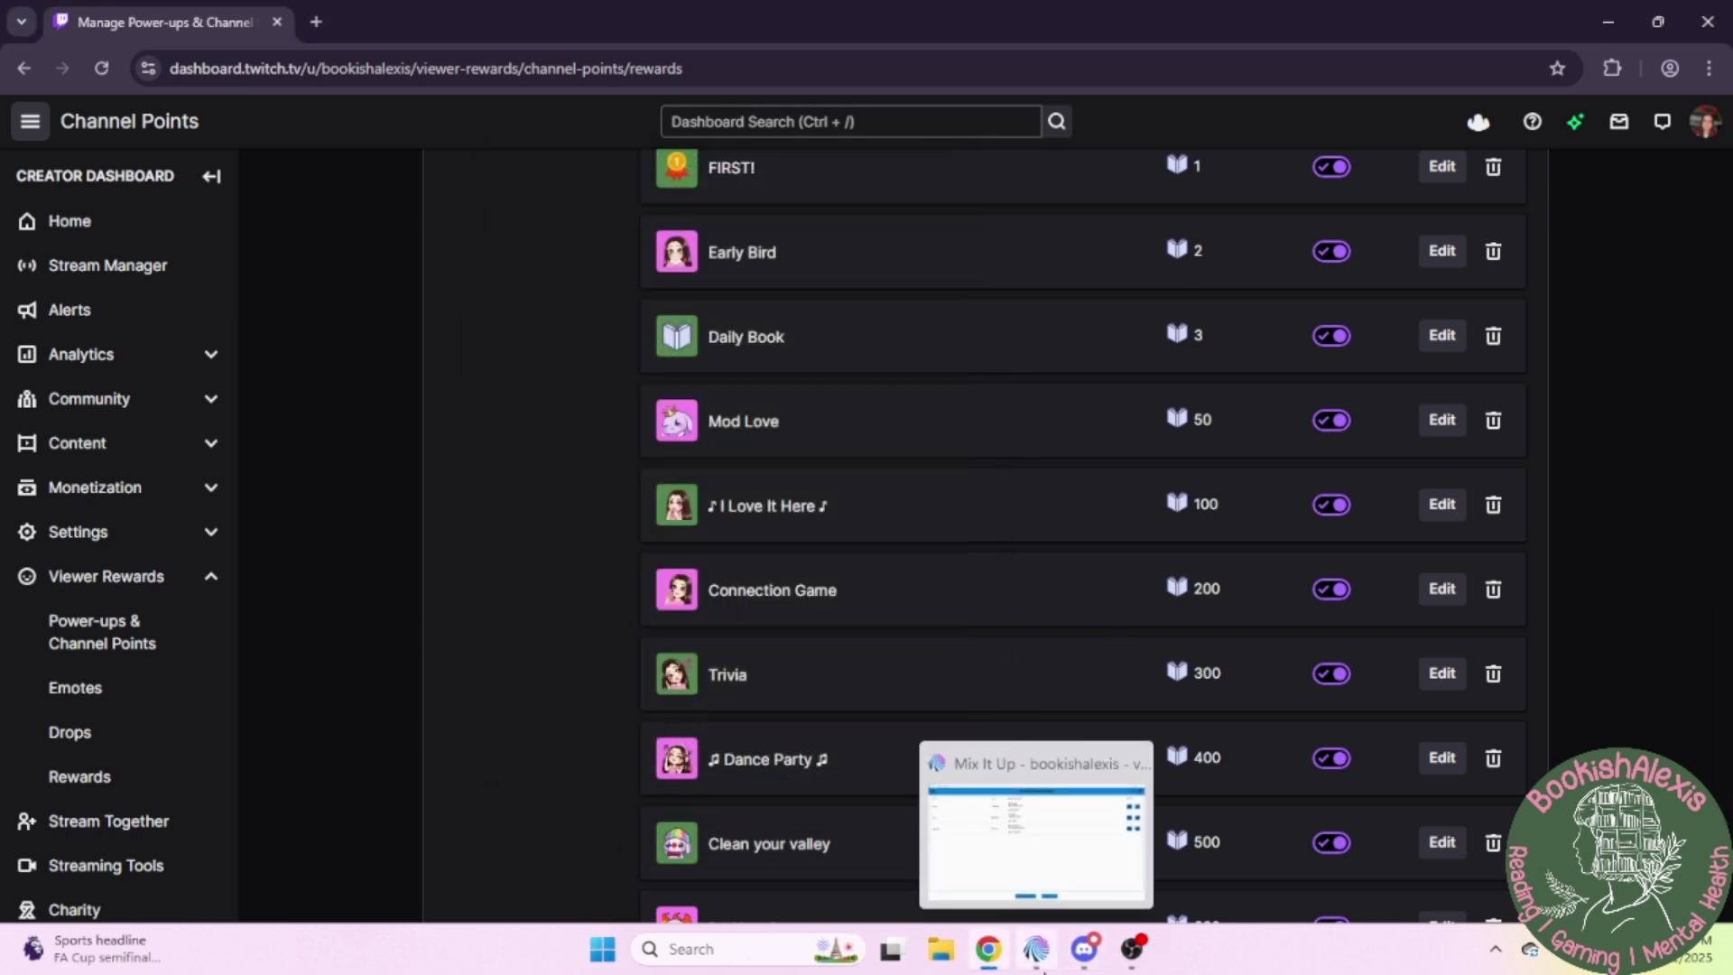
pyautogui.click(1038, 957)
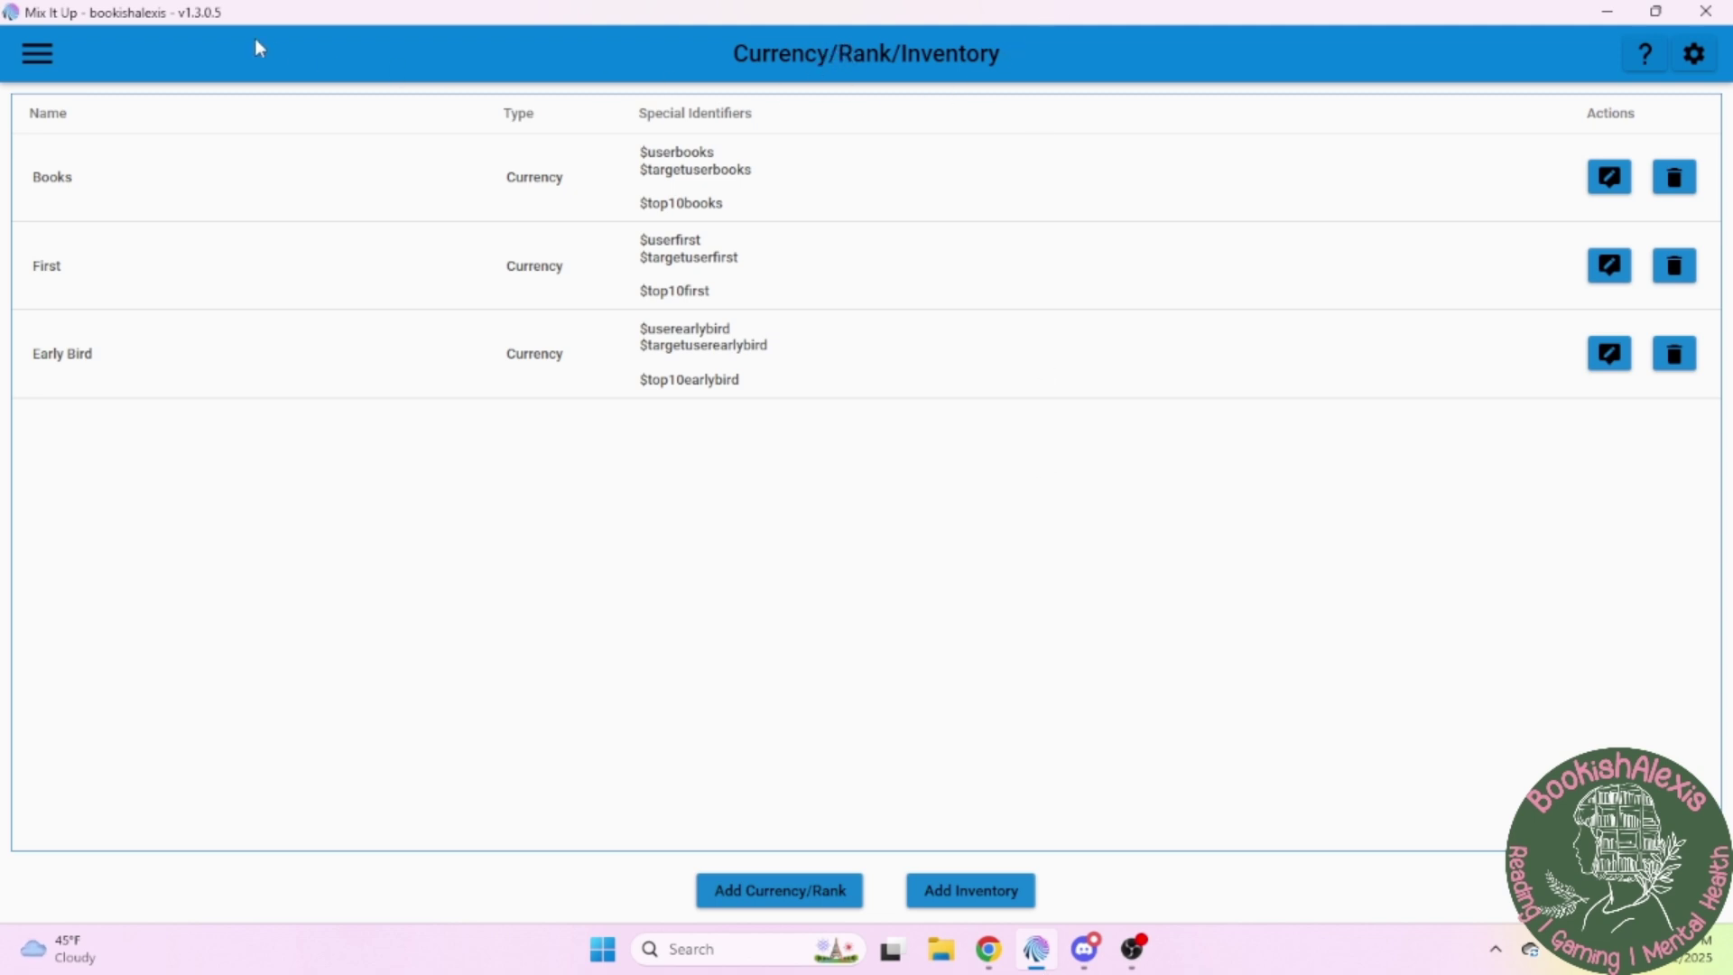
pyautogui.click(37, 54)
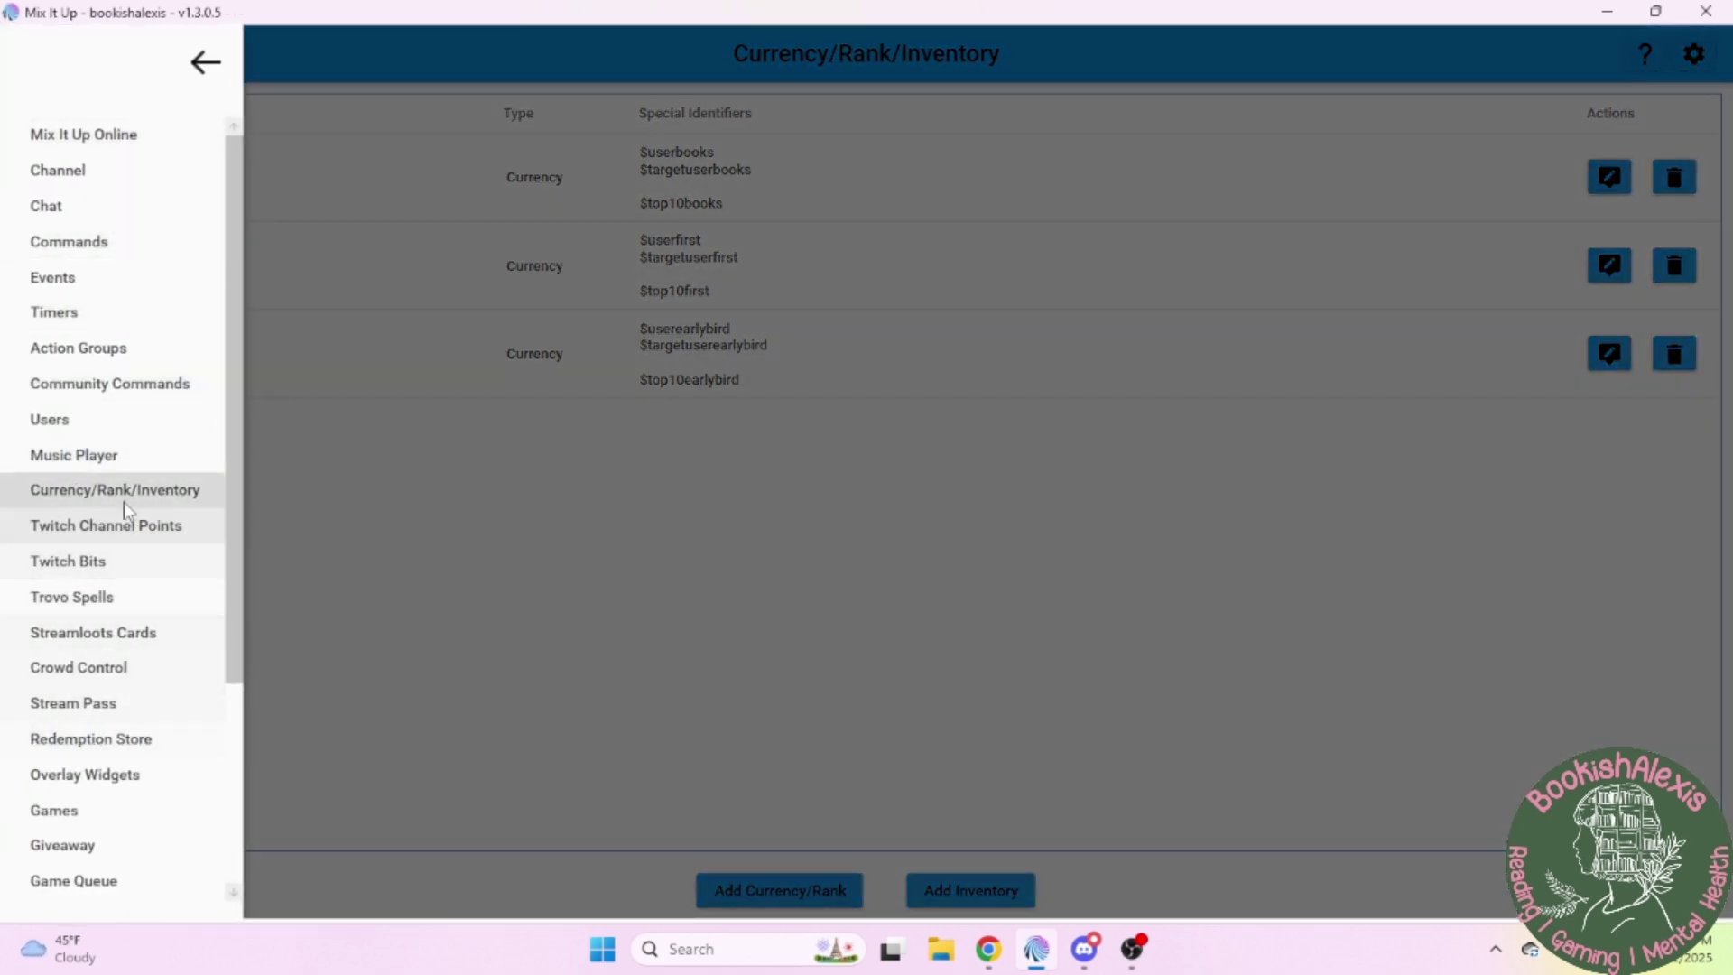
pyautogui.click(39, 504)
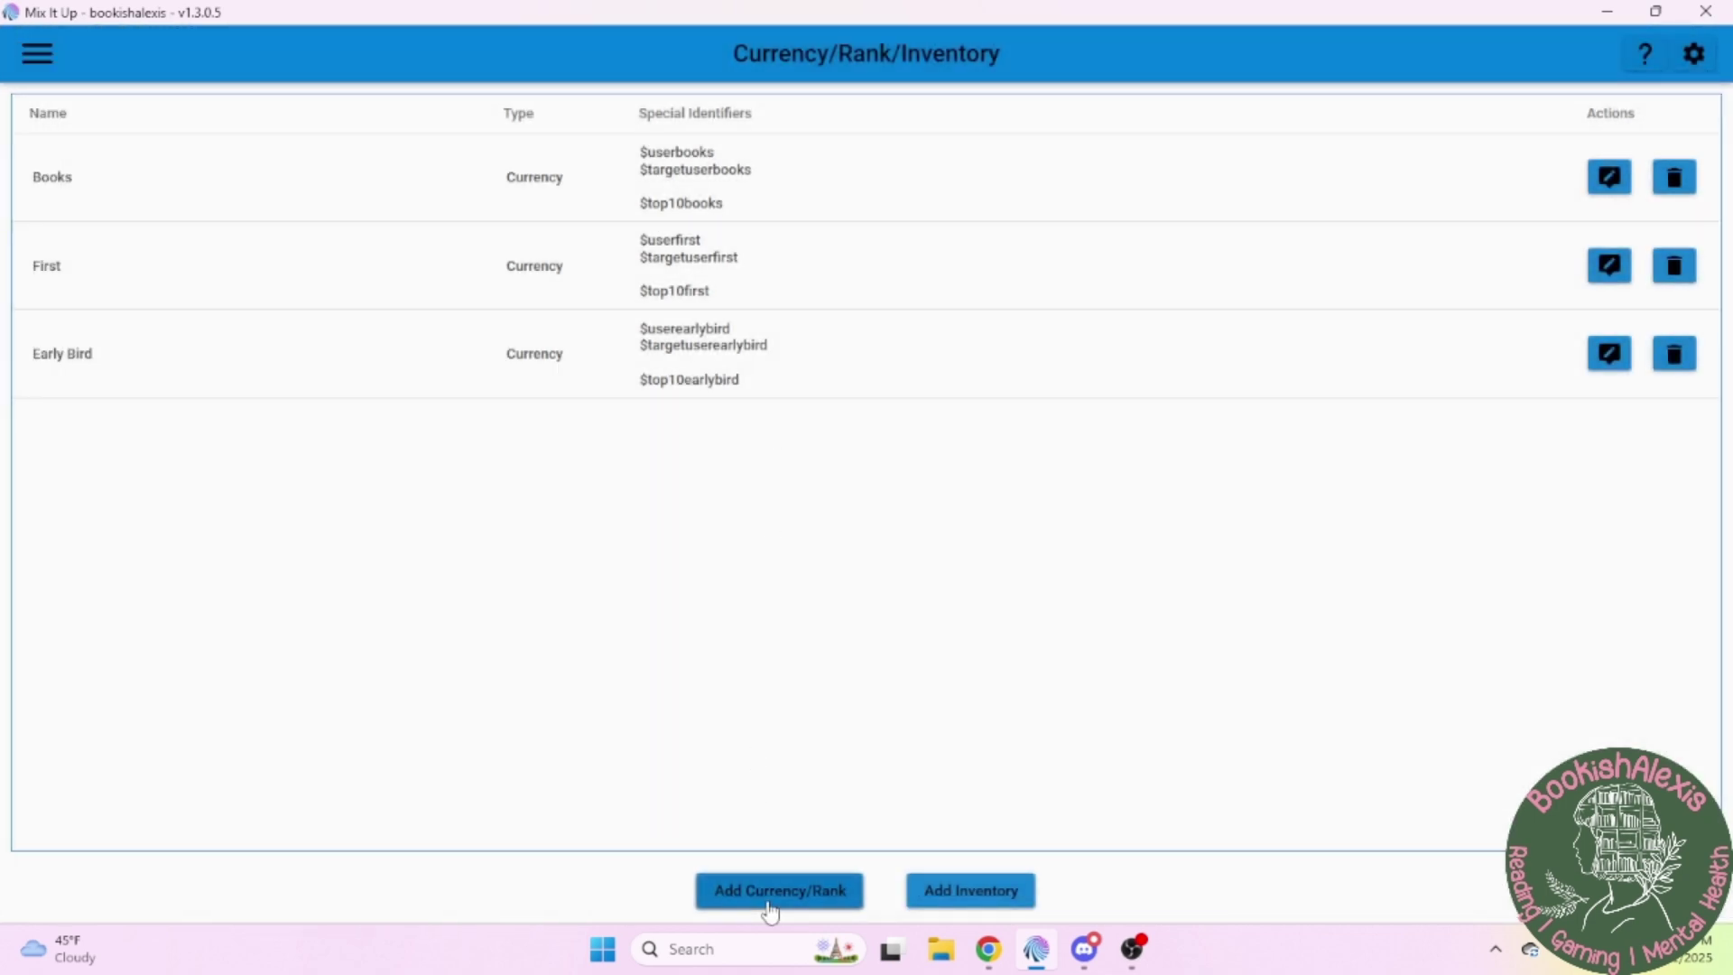
# Start a new non-primary currency with its acquire rate set to Disabled, and close it without saving
pyautogui.click(770, 891)
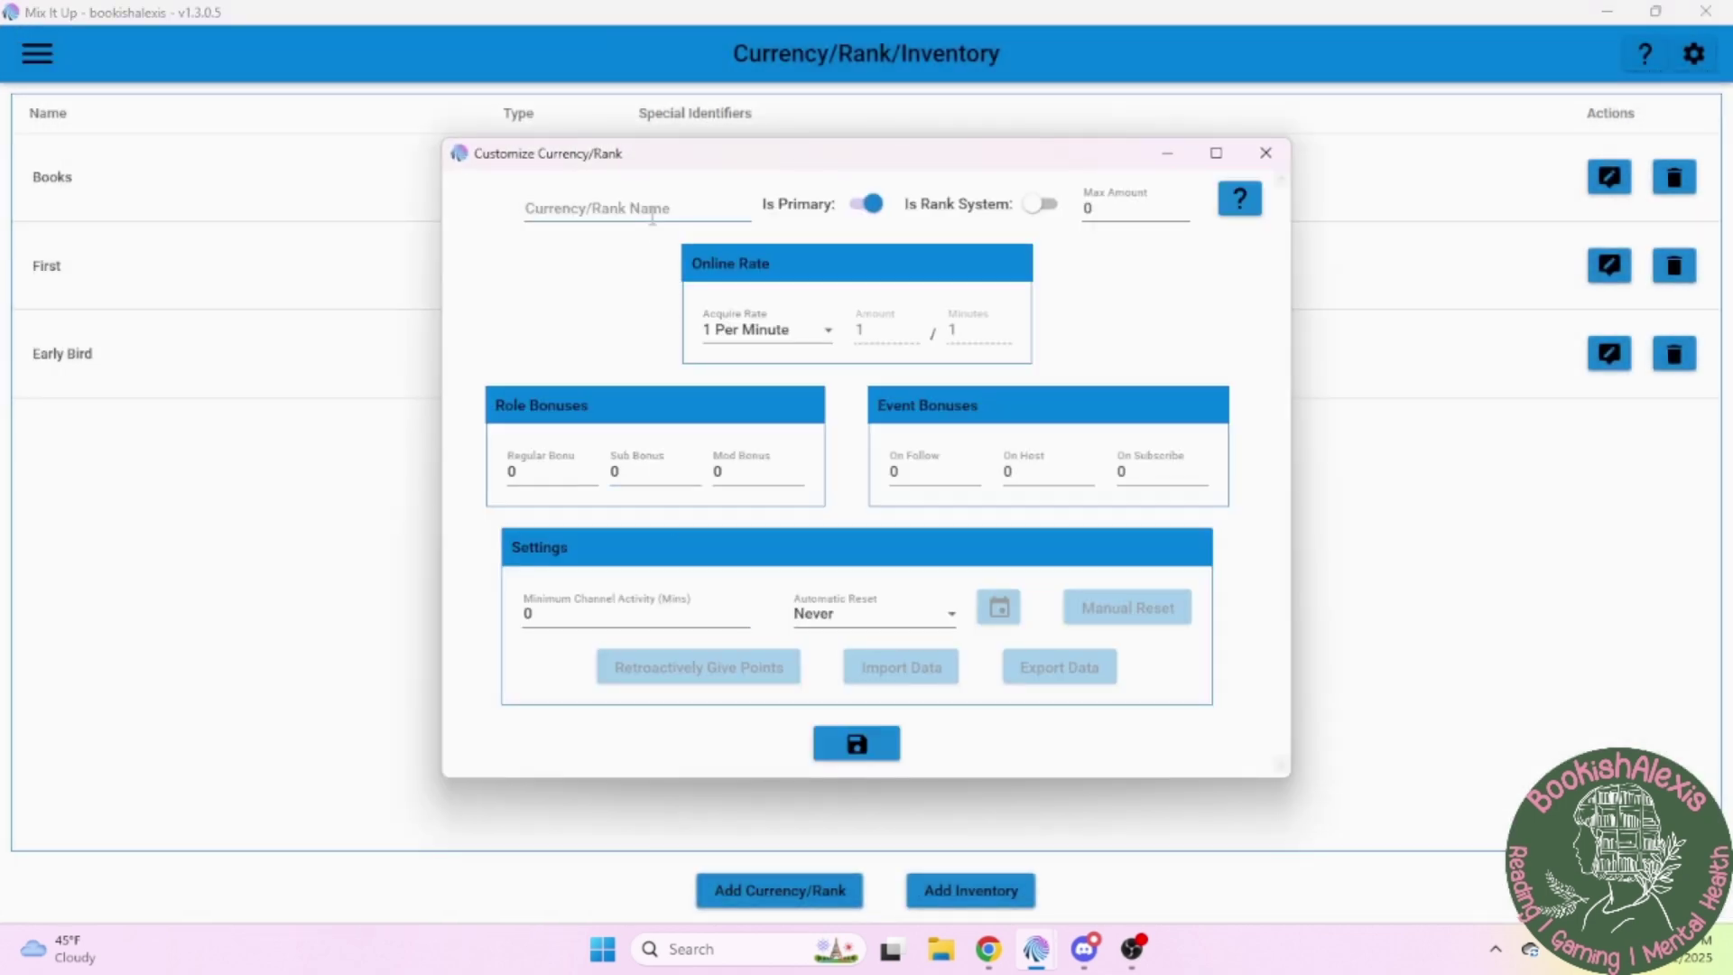
pyautogui.click(651, 210)
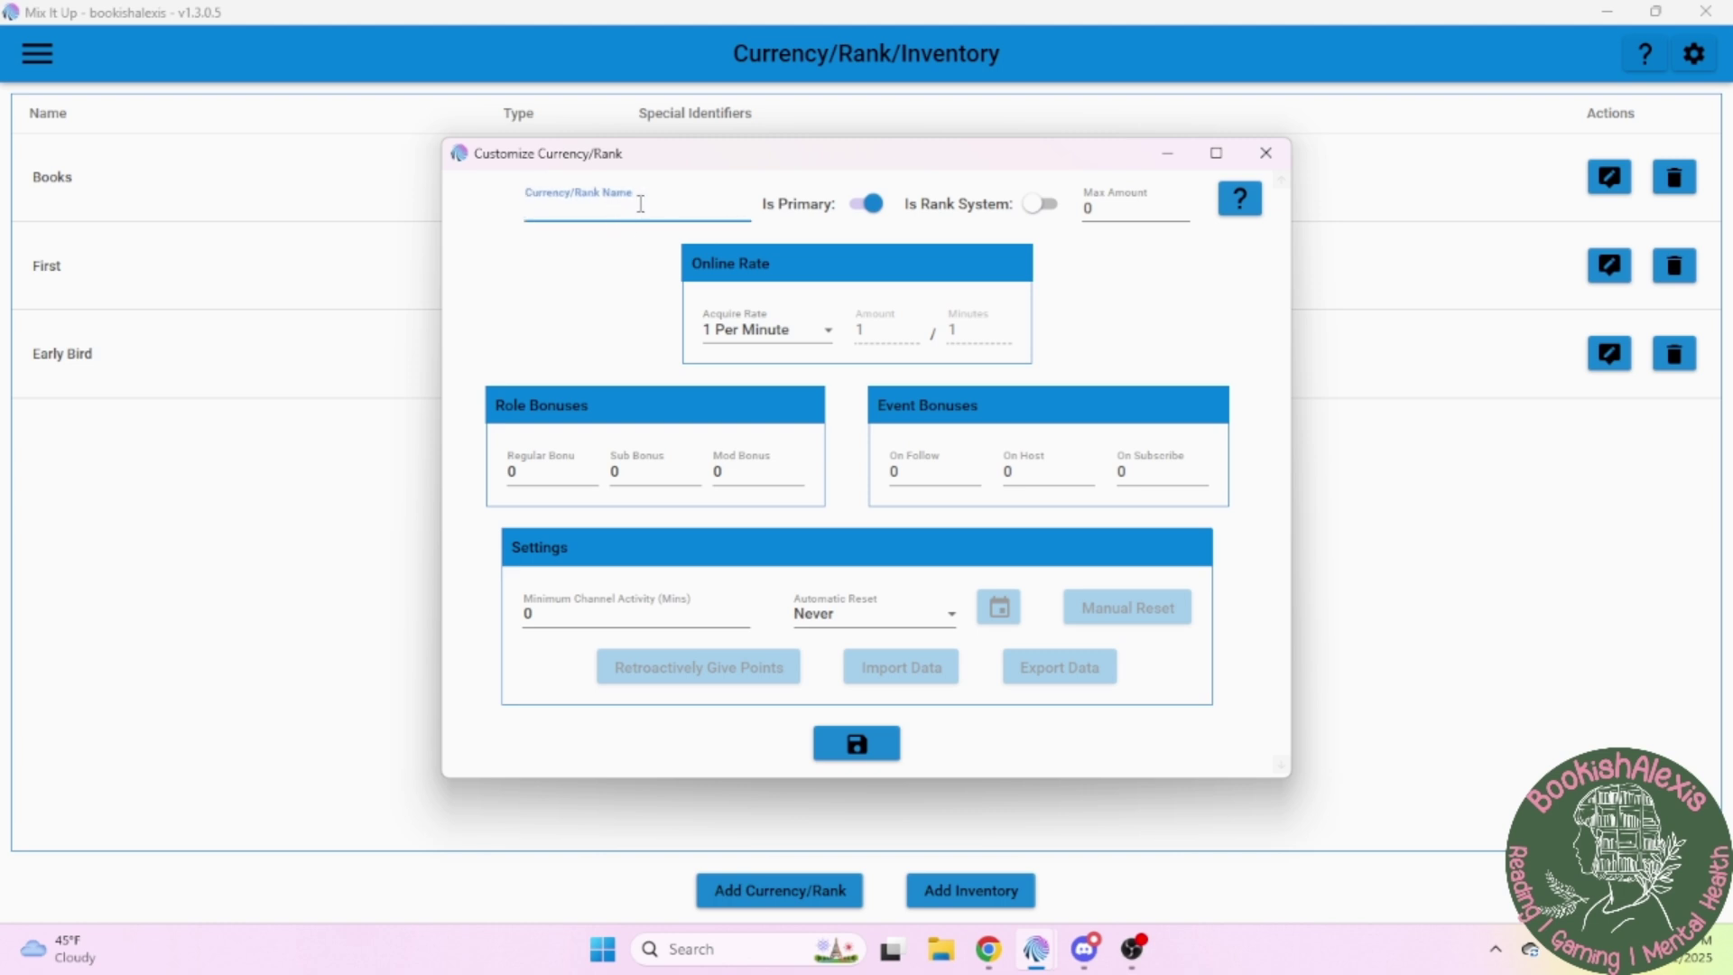
pyautogui.click(866, 204)
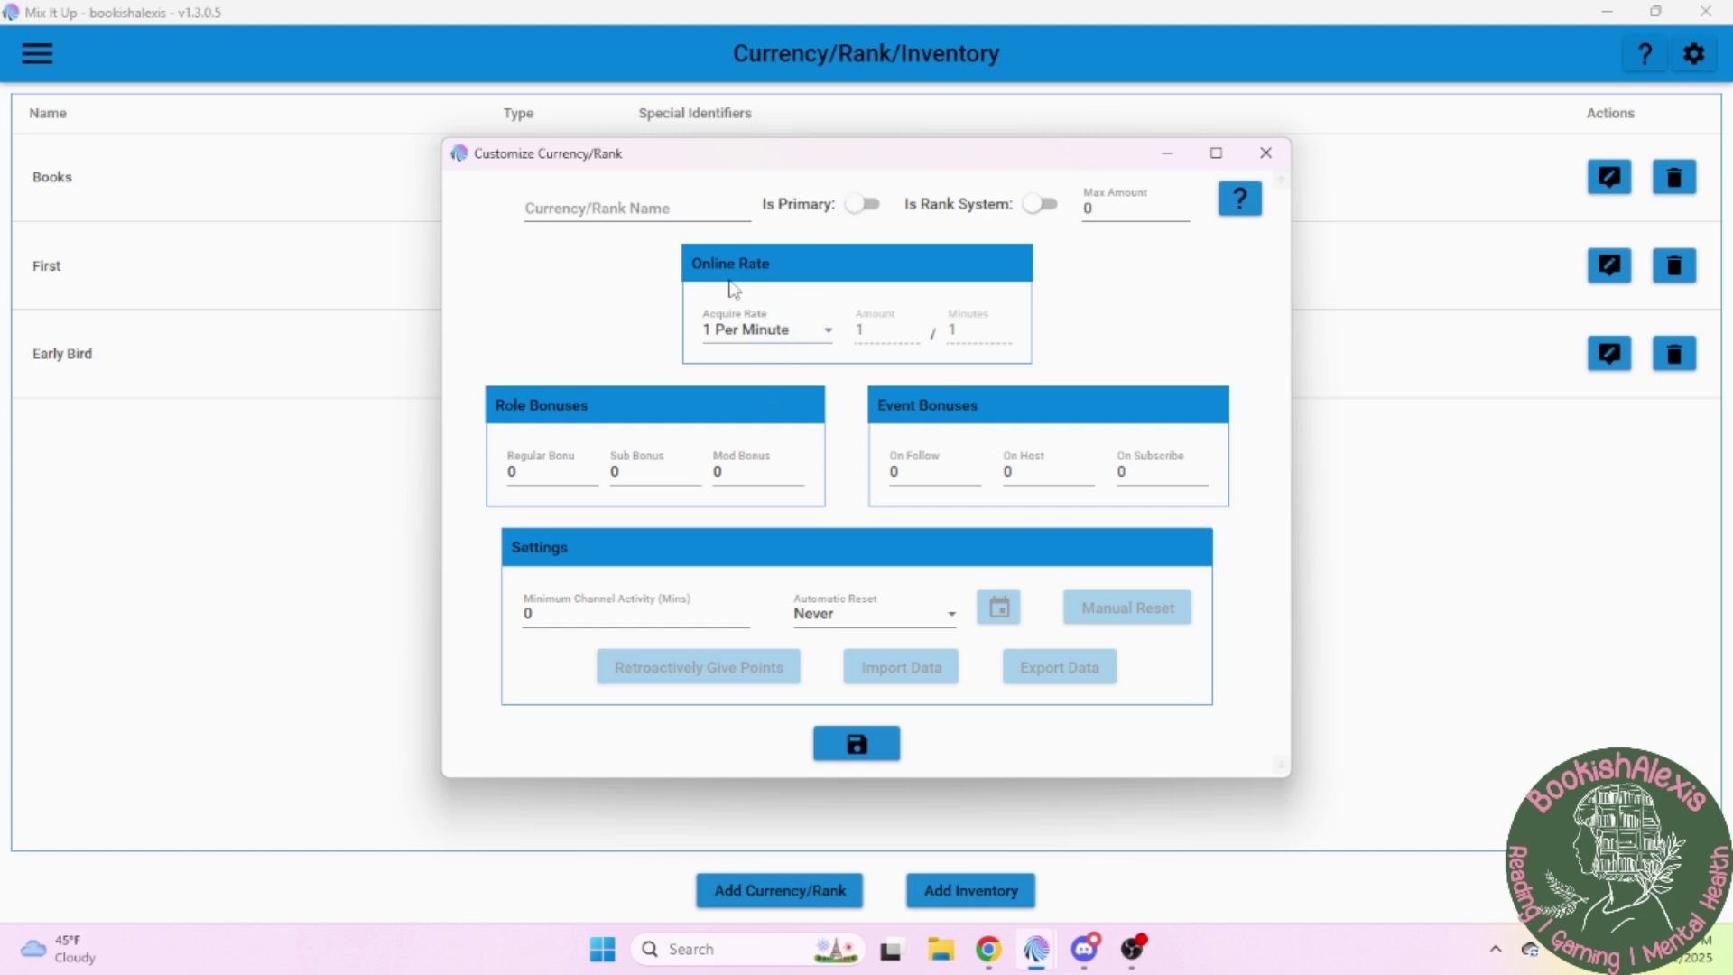
pyautogui.click(742, 336)
pyautogui.click(750, 512)
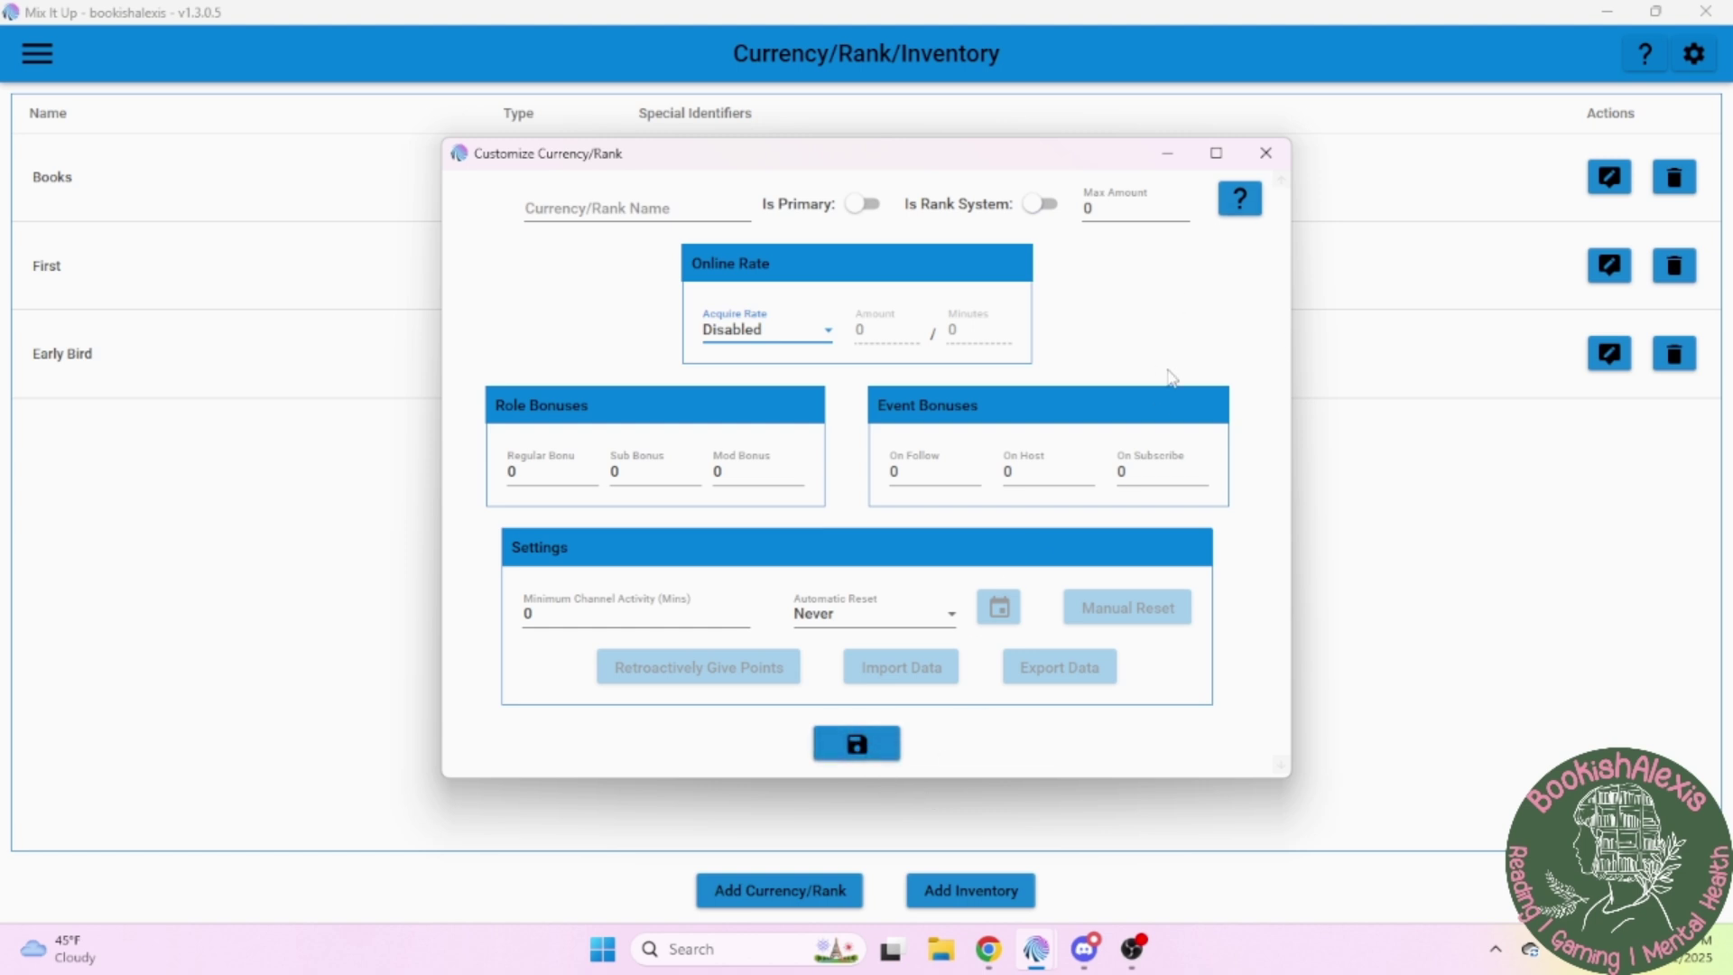
pyautogui.click(1265, 155)
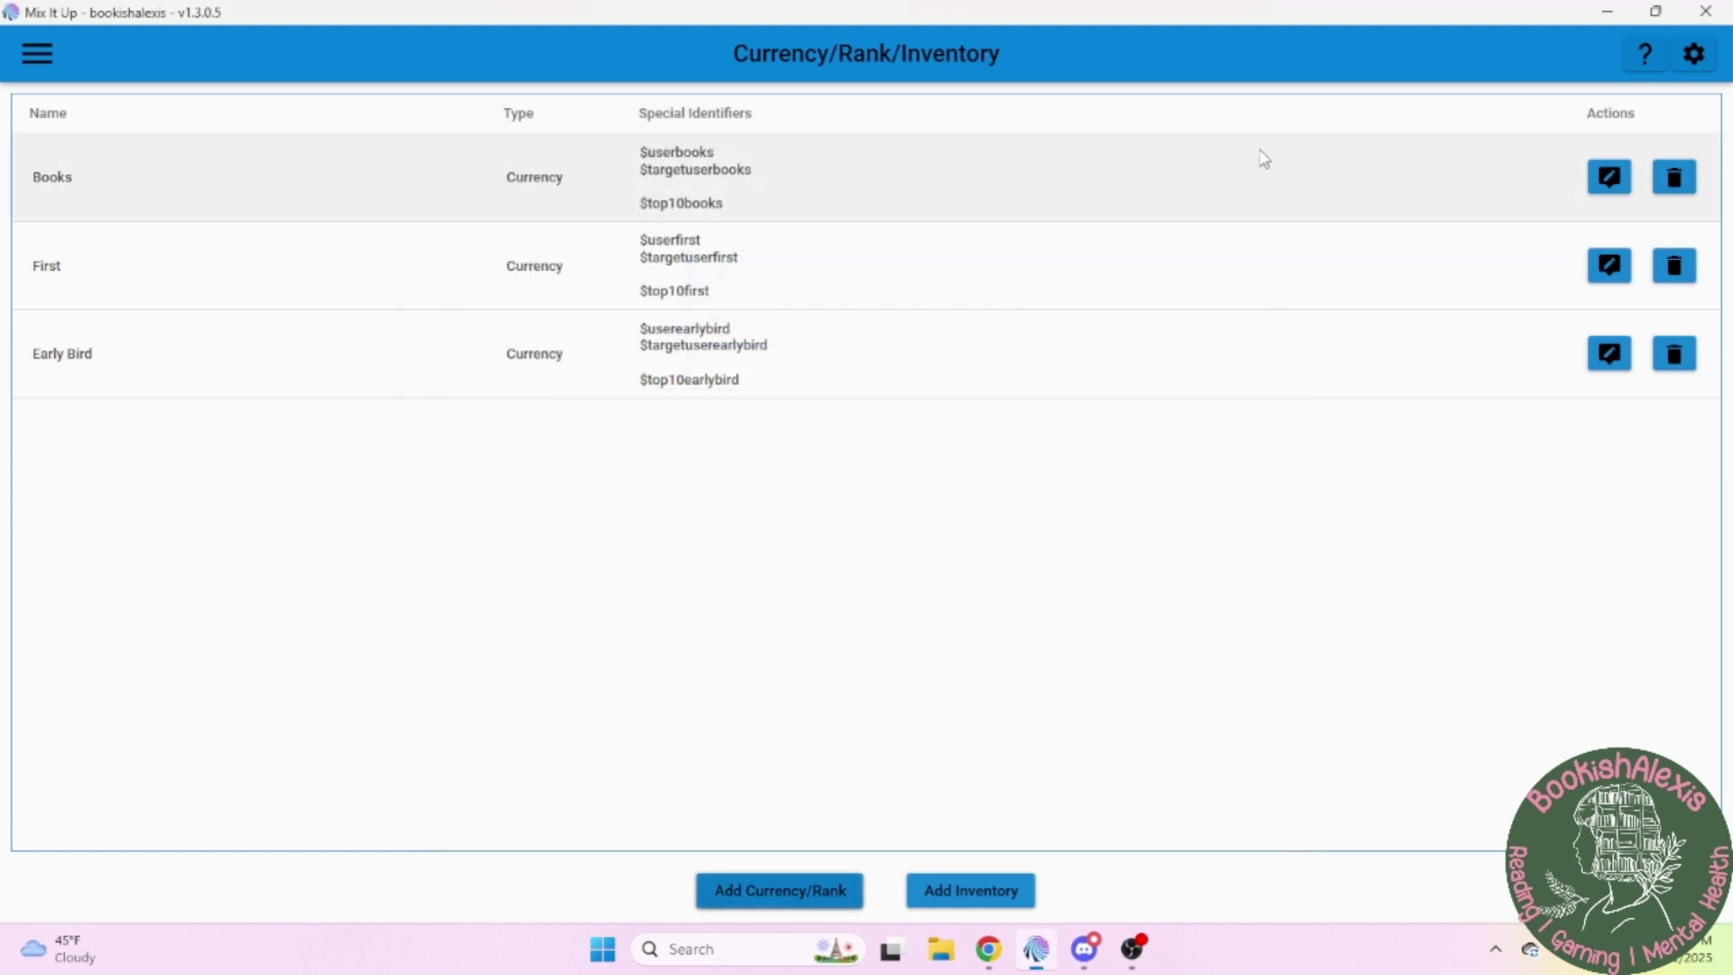
# Review the Books currency's settings, save it without edits, and check its special identifiers
pyautogui.click(1602, 187)
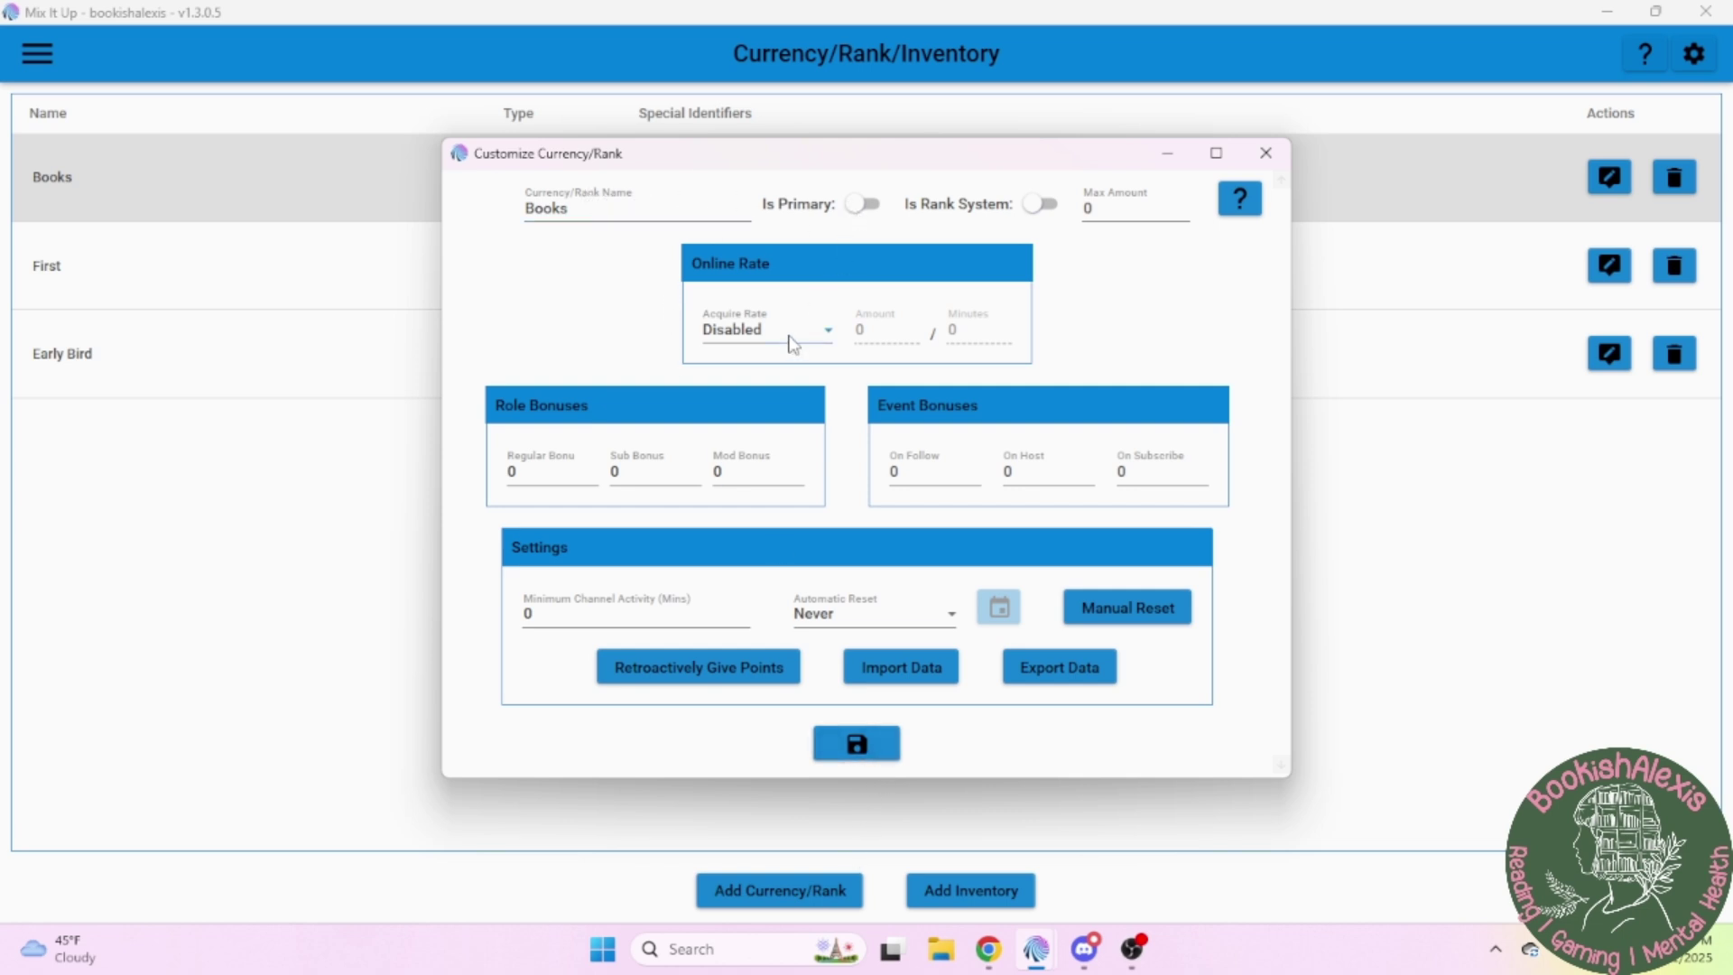
pyautogui.click(847, 761)
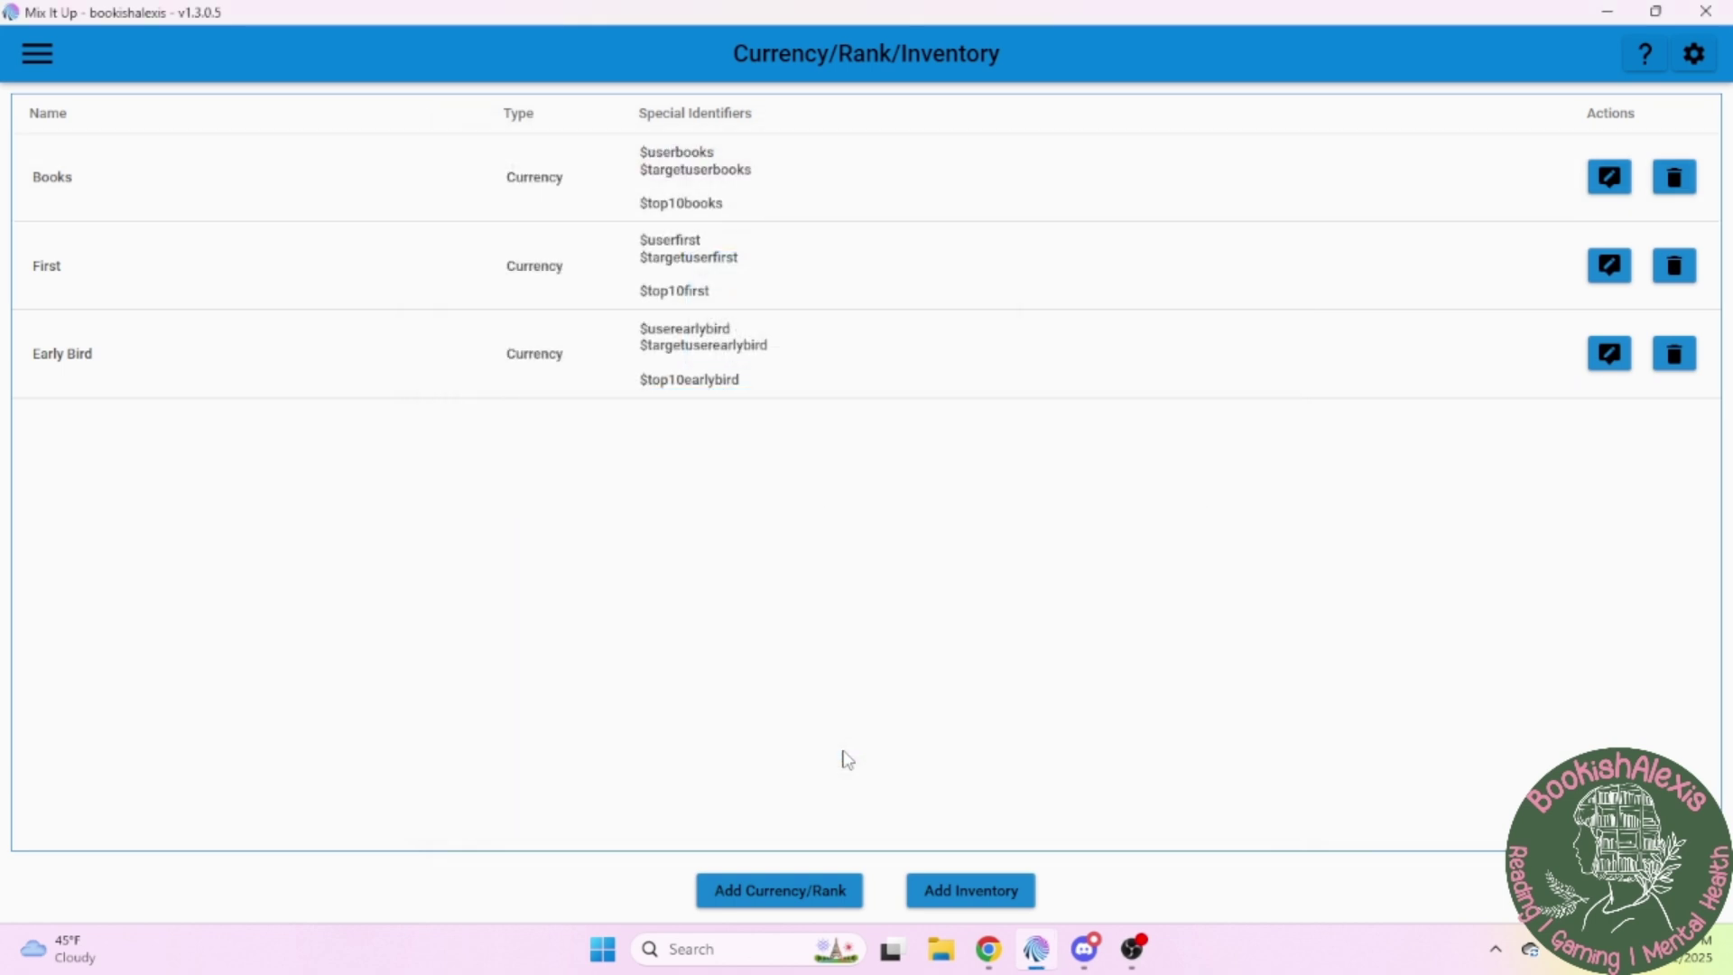
pyautogui.click(727, 155)
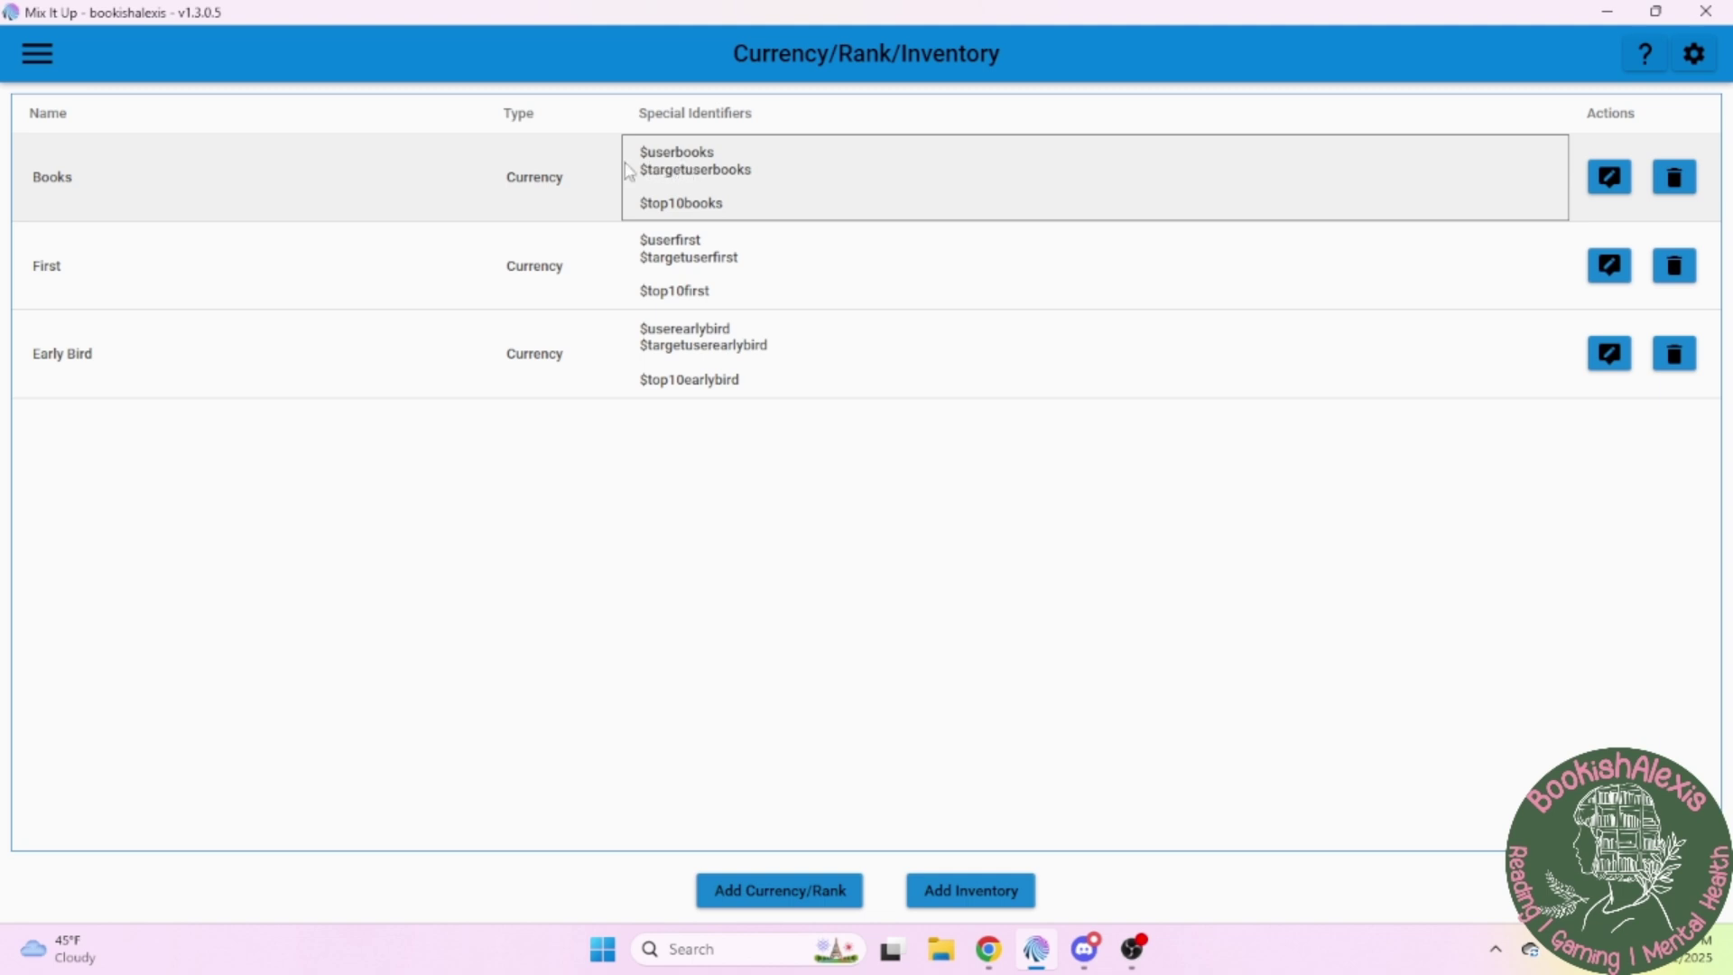
pyautogui.click(731, 163)
# Go to the Twitch Channel Points page
pyautogui.click(38, 54)
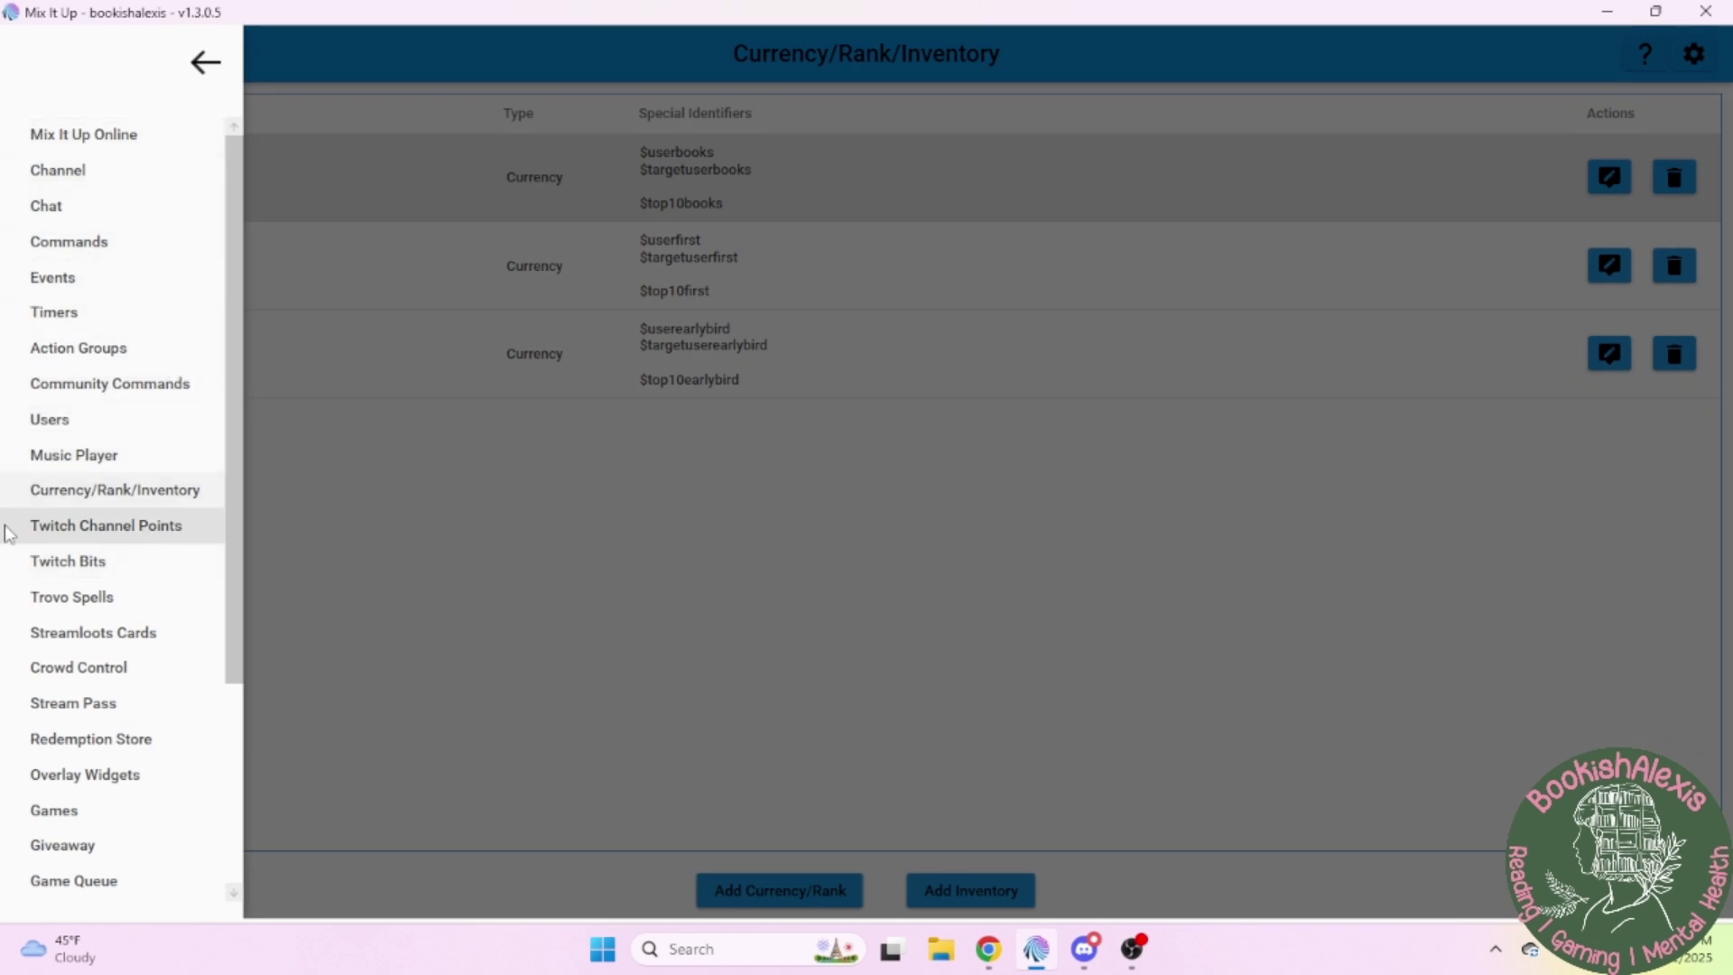
pyautogui.click(49, 538)
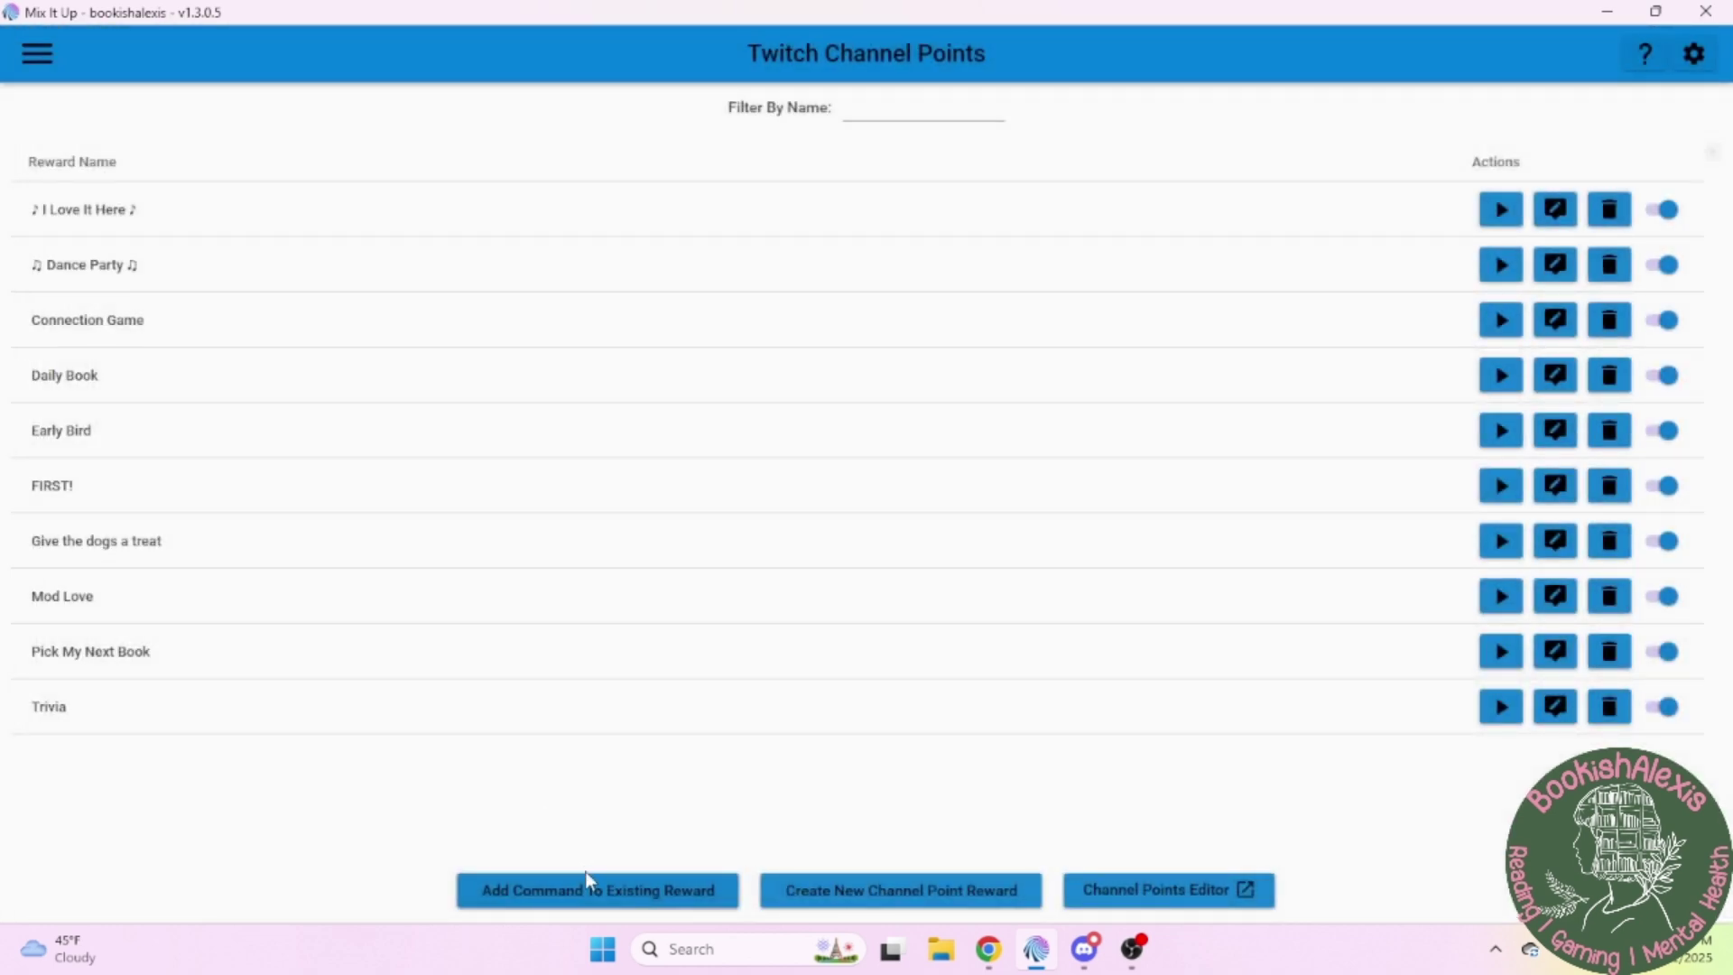
pyautogui.click(589, 895)
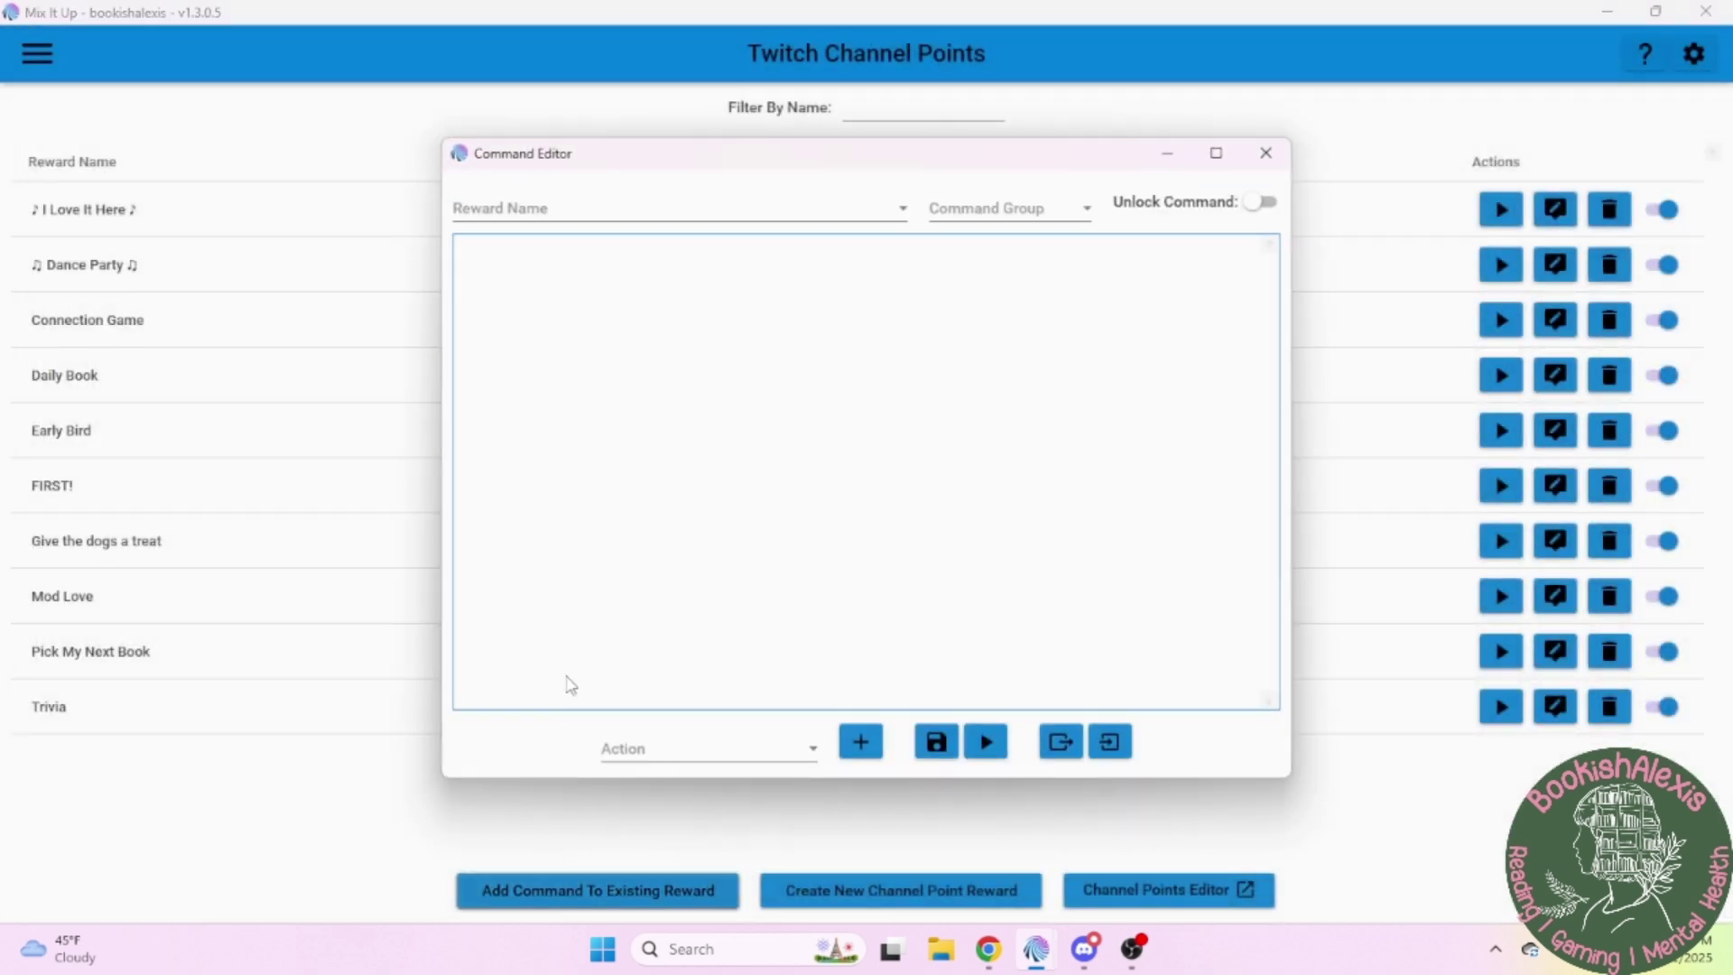
pyautogui.click(634, 220)
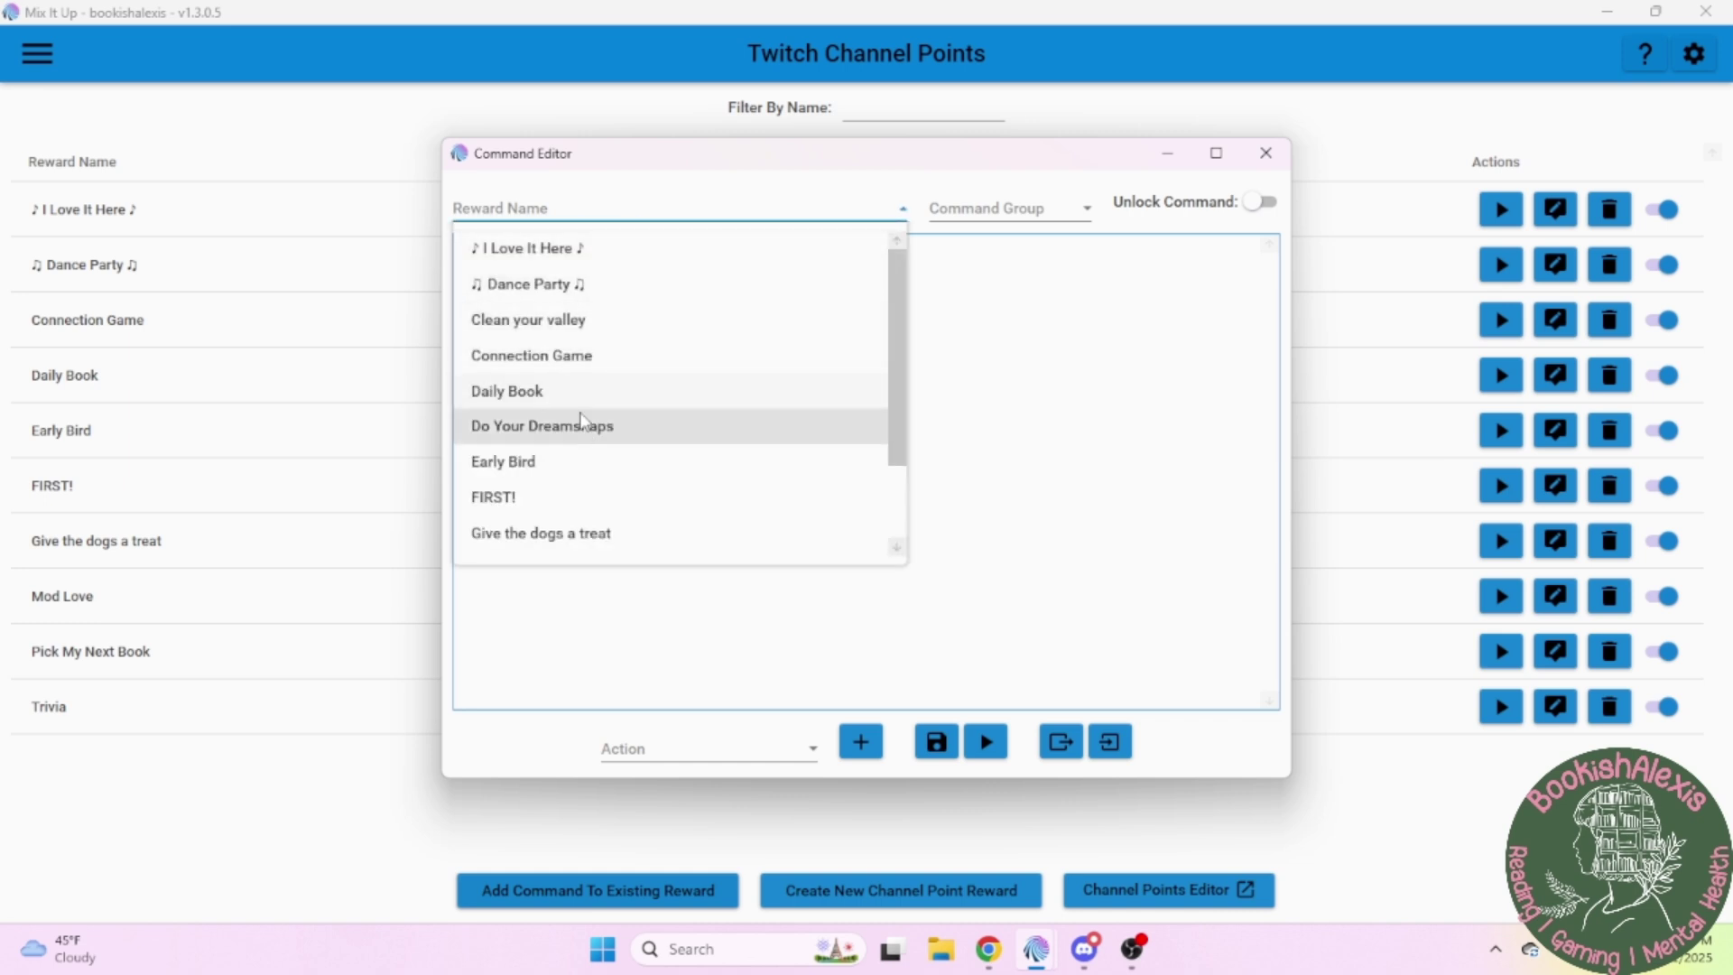
pyautogui.click(579, 395)
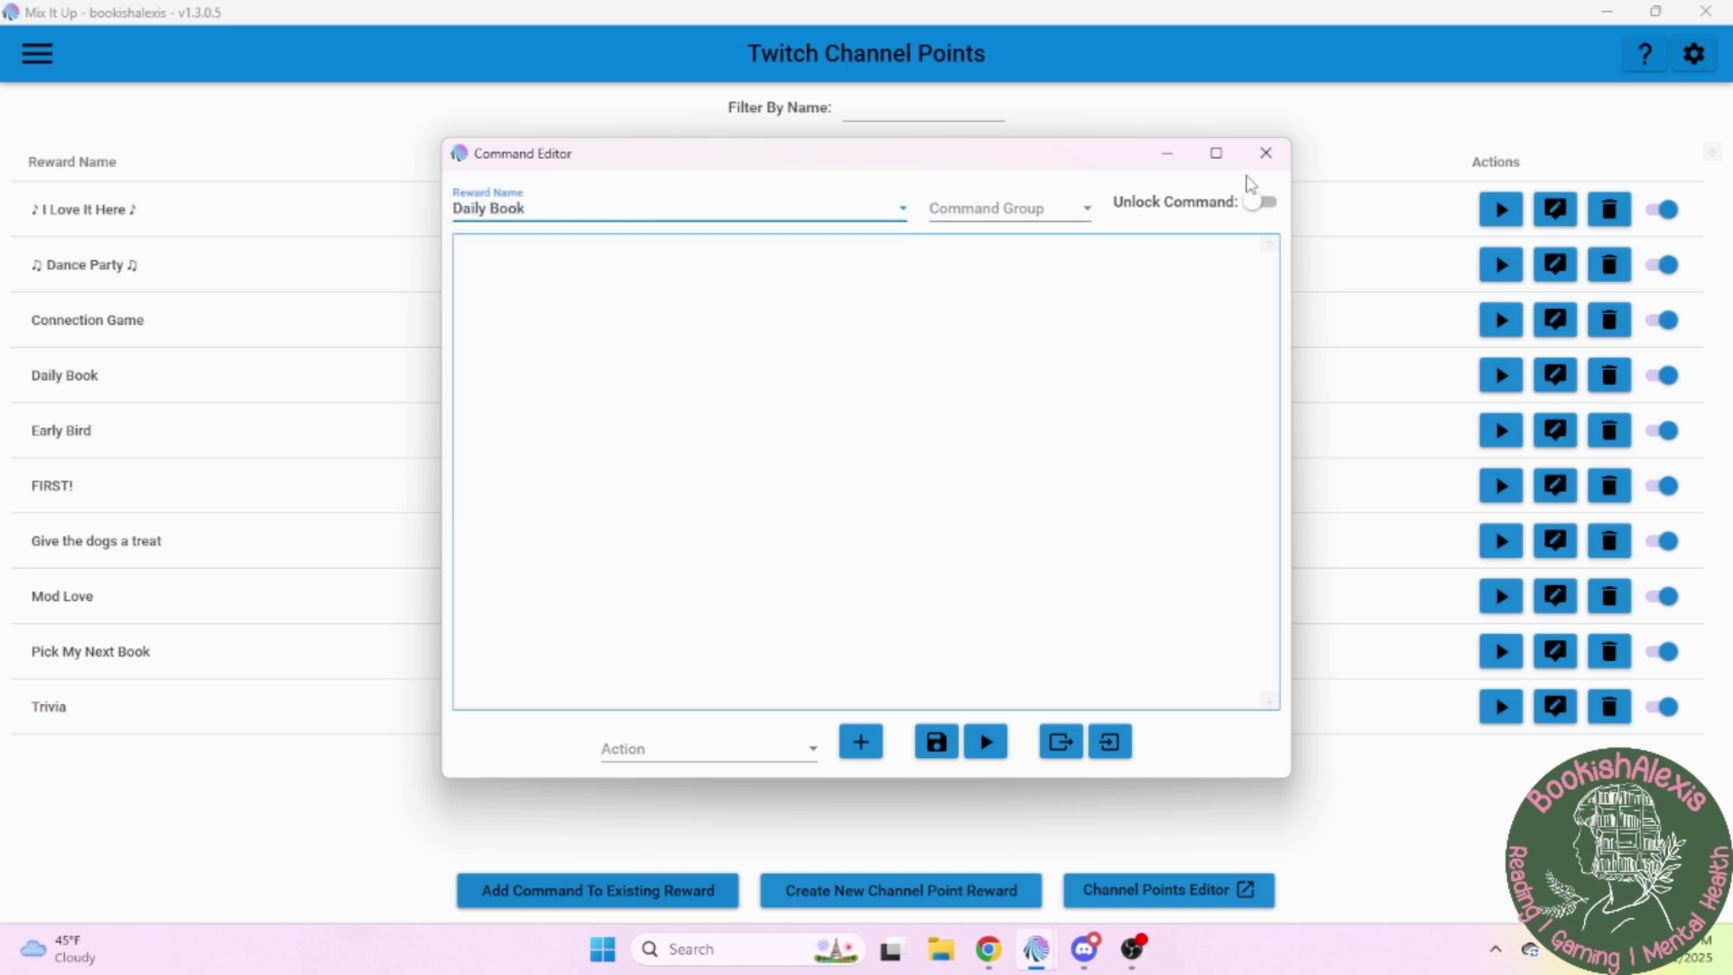
pyautogui.click(1265, 154)
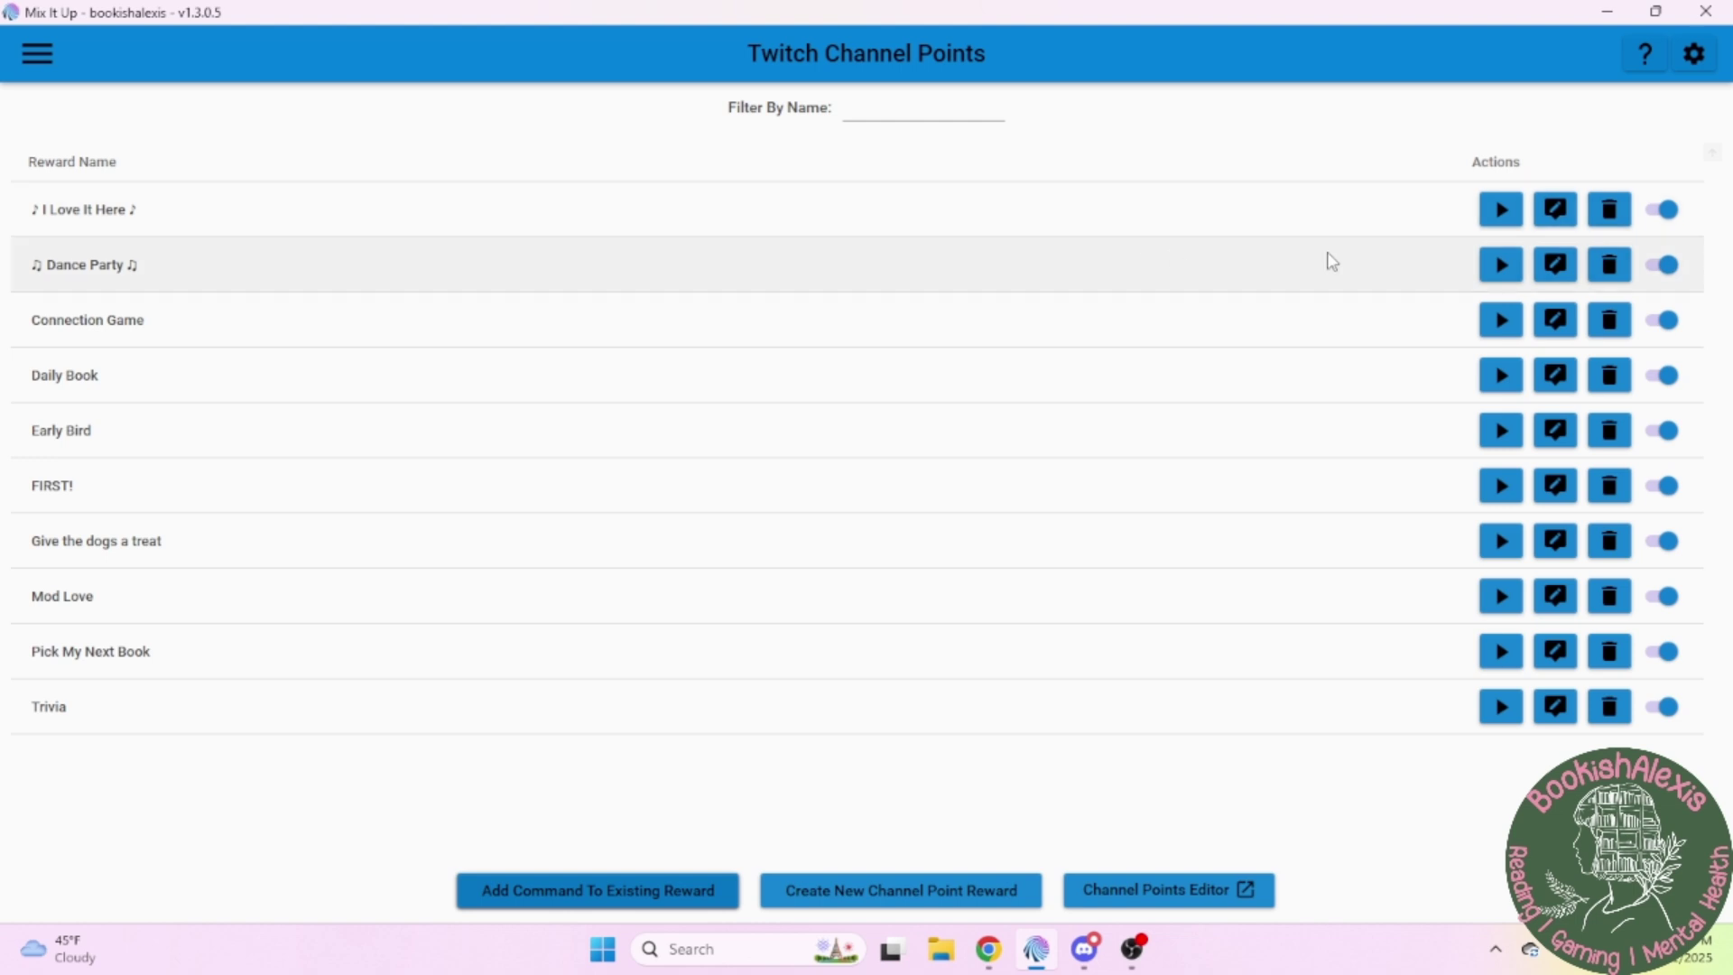
# Open the existing Daily Book reward command for editing, with Daily Book selected as its reward name
pyautogui.click(1554, 376)
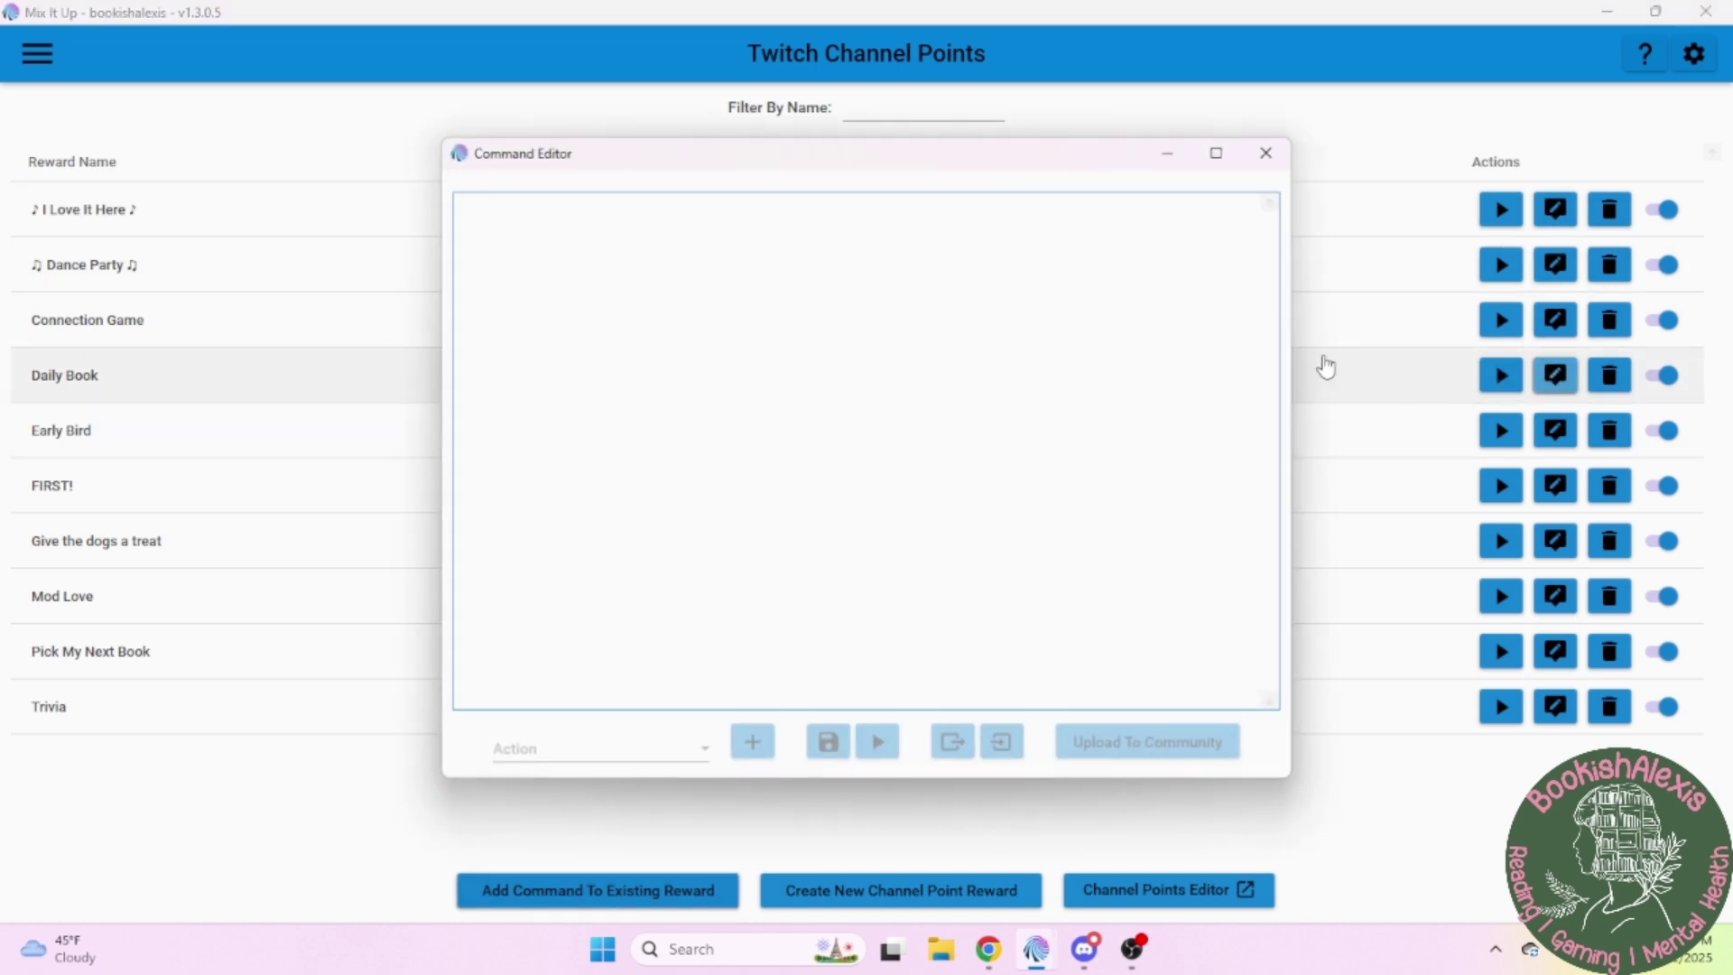
pyautogui.click(637, 220)
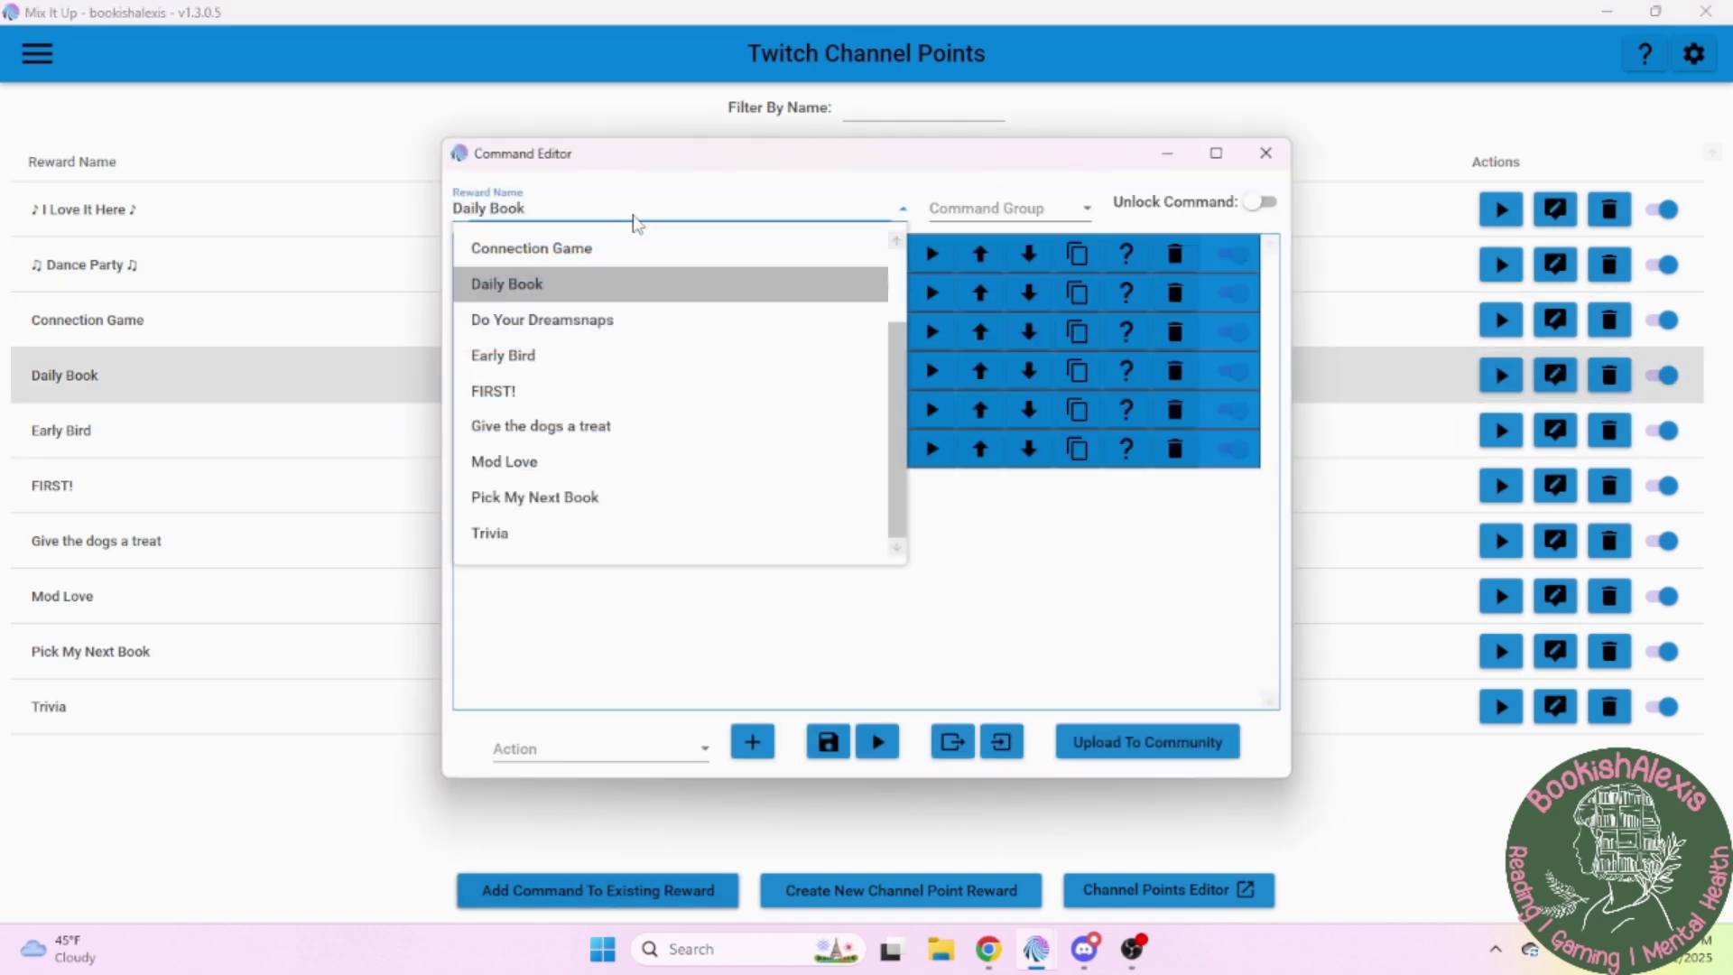
pyautogui.click(572, 296)
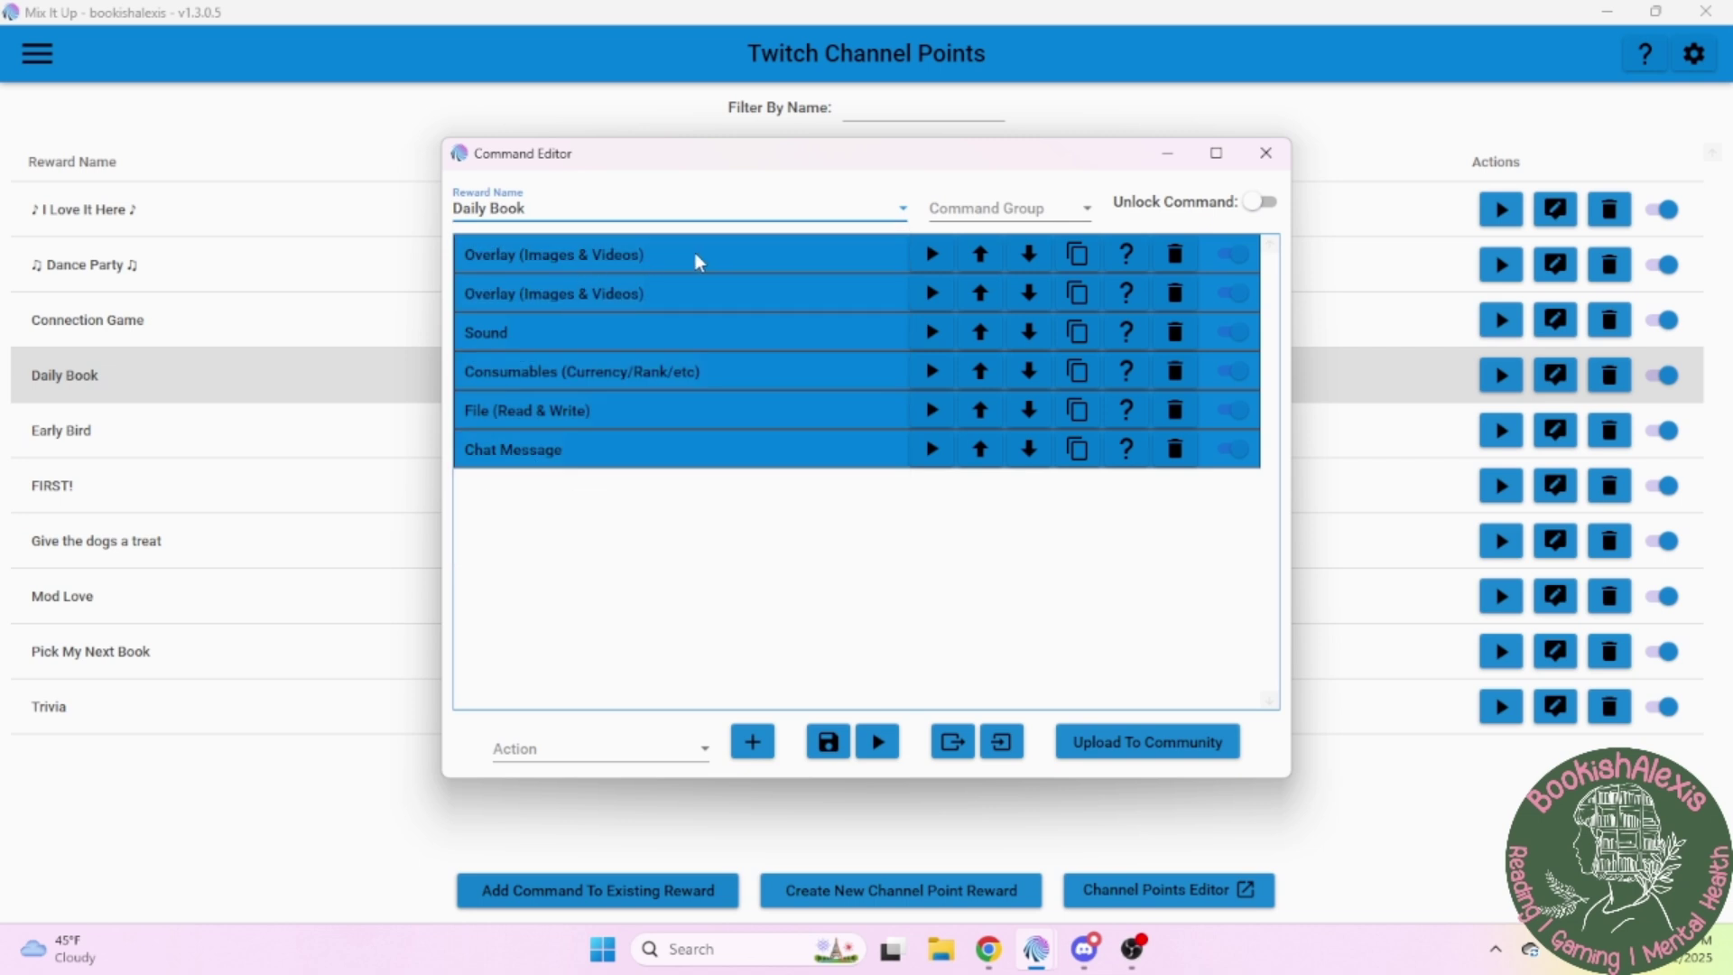
# Review the settings of the two overlay actions and the sound action in the Daily Book command, collapsing each one
pyautogui.click(733, 262)
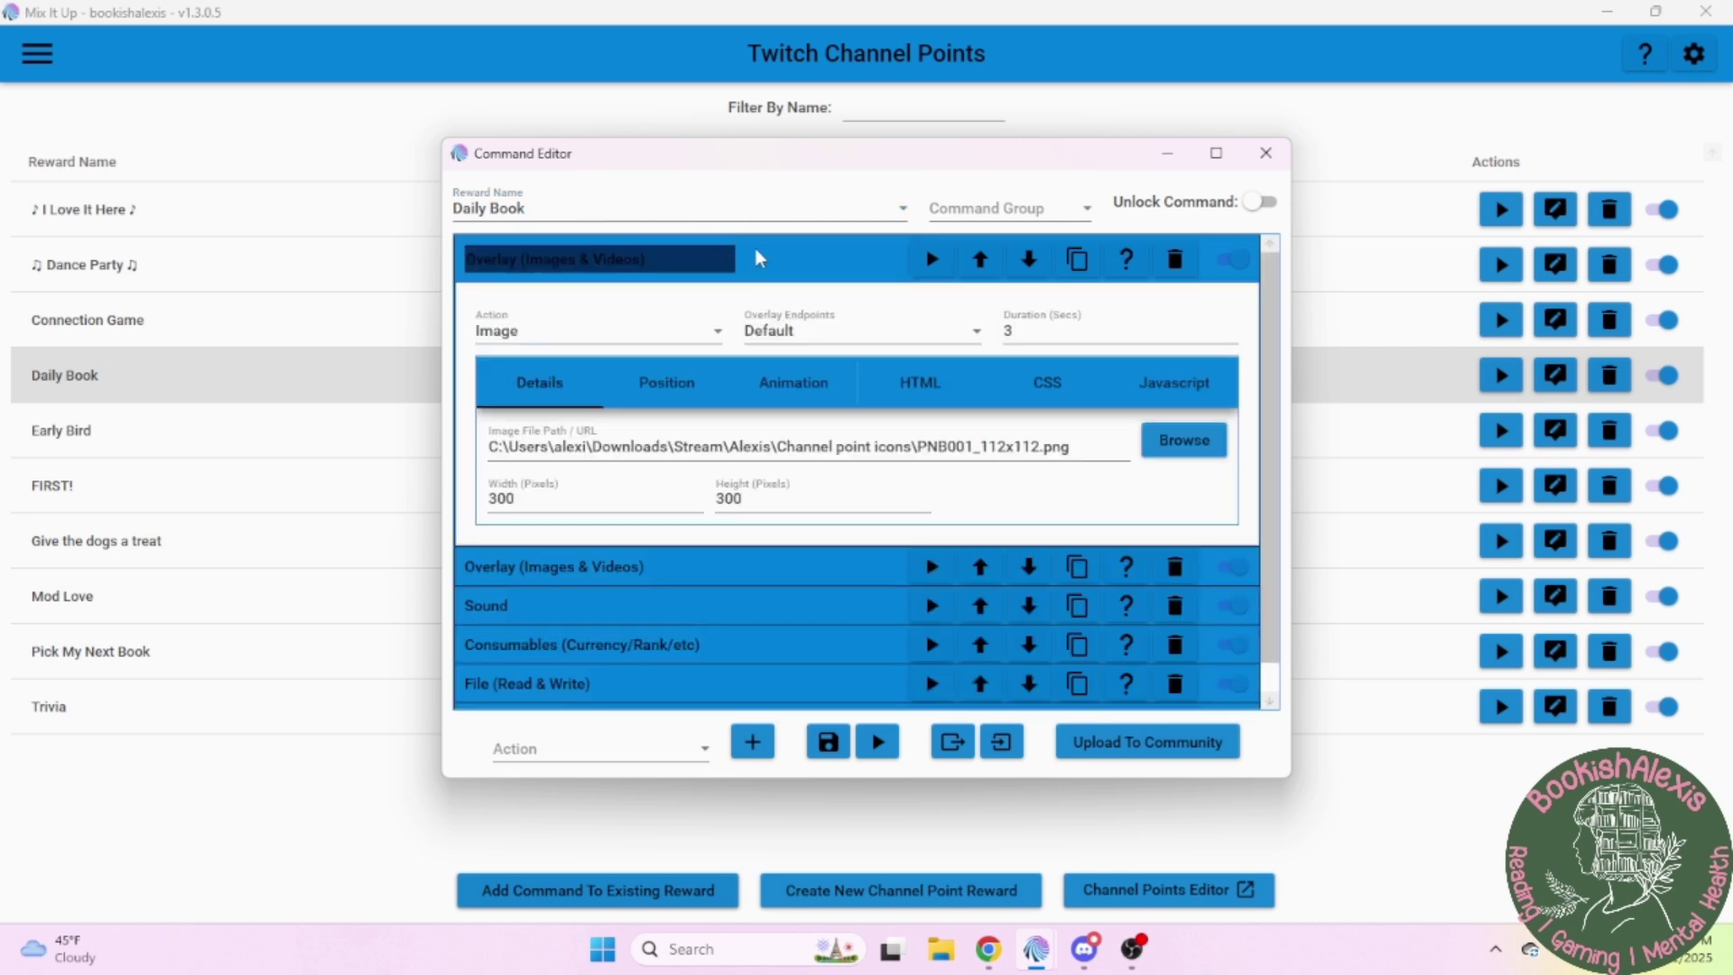
pyautogui.click(755, 260)
pyautogui.click(747, 264)
pyautogui.click(771, 276)
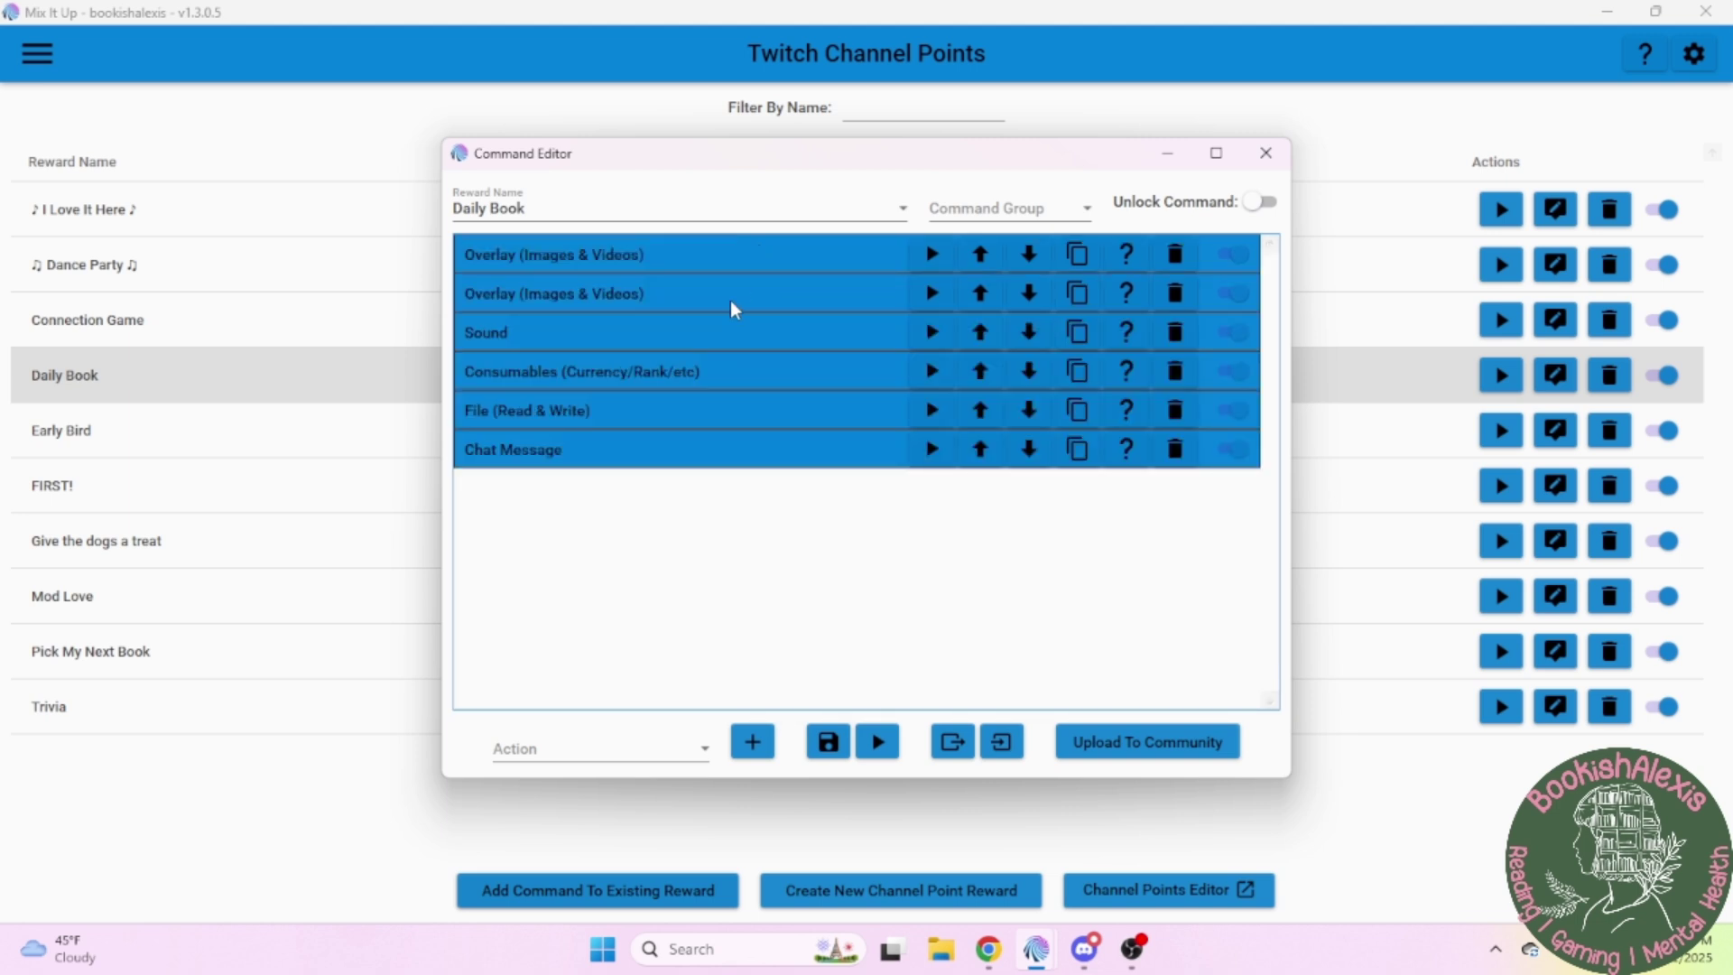
pyautogui.click(734, 310)
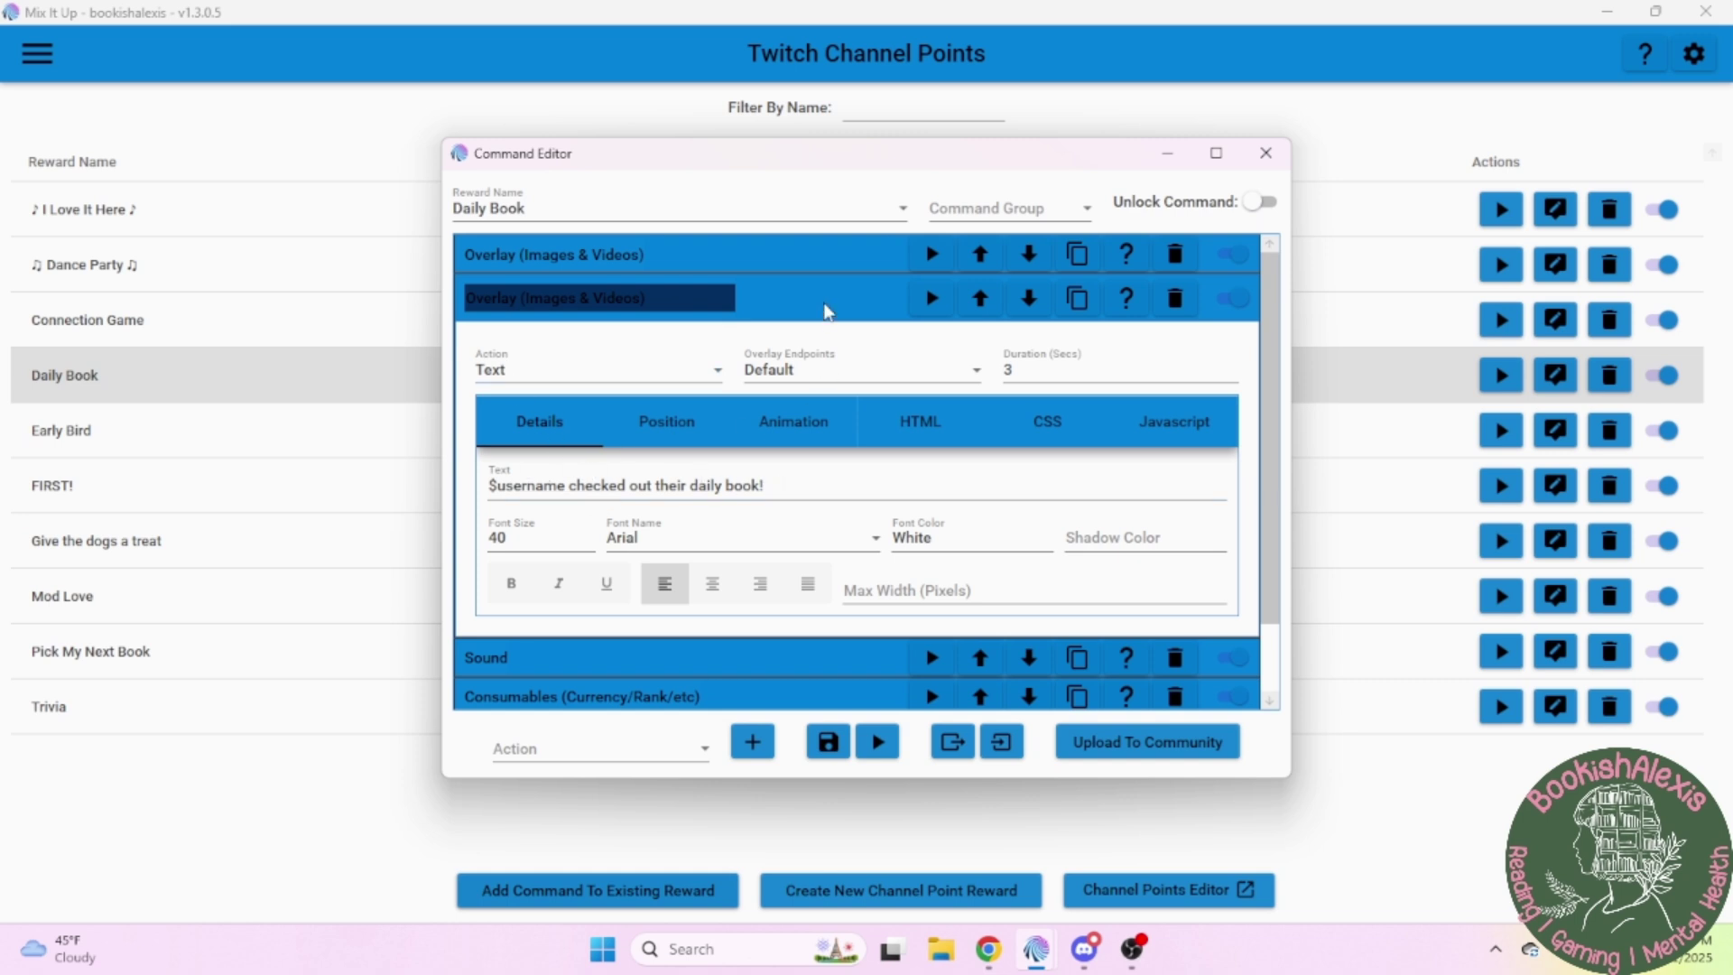
pyautogui.click(827, 311)
pyautogui.click(748, 350)
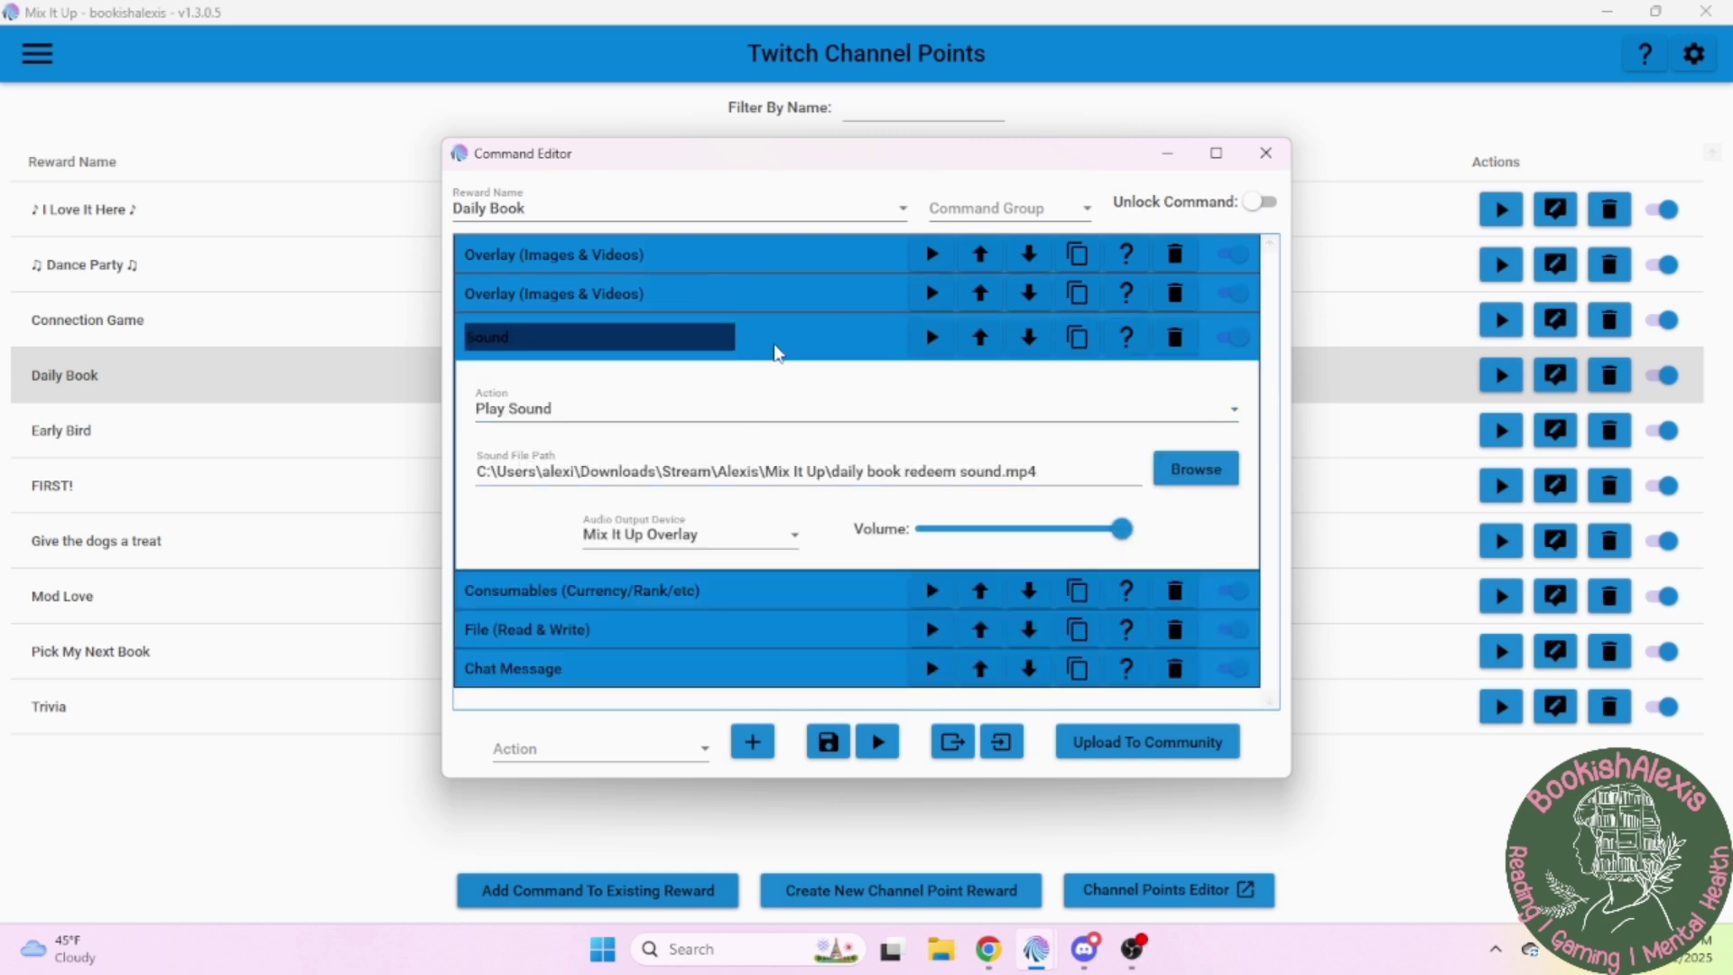
pyautogui.click(778, 352)
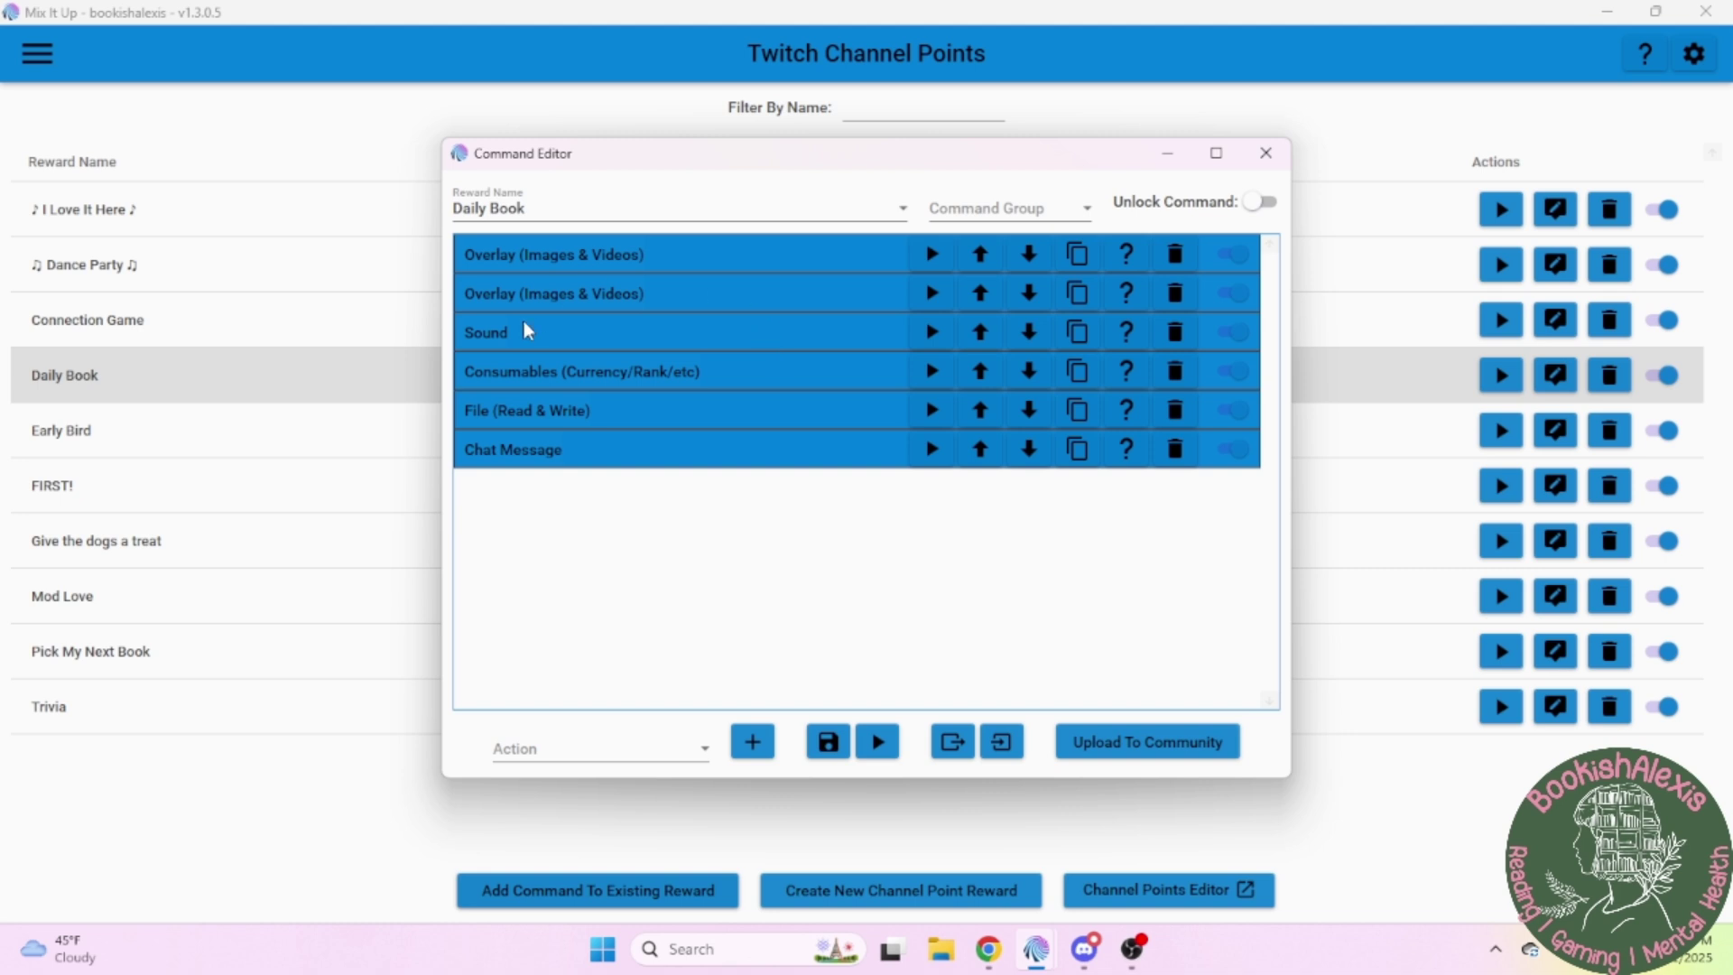
# Choose Image as the action type of the first overlay action and check its duration
pyautogui.click(678, 269)
pyautogui.click(615, 336)
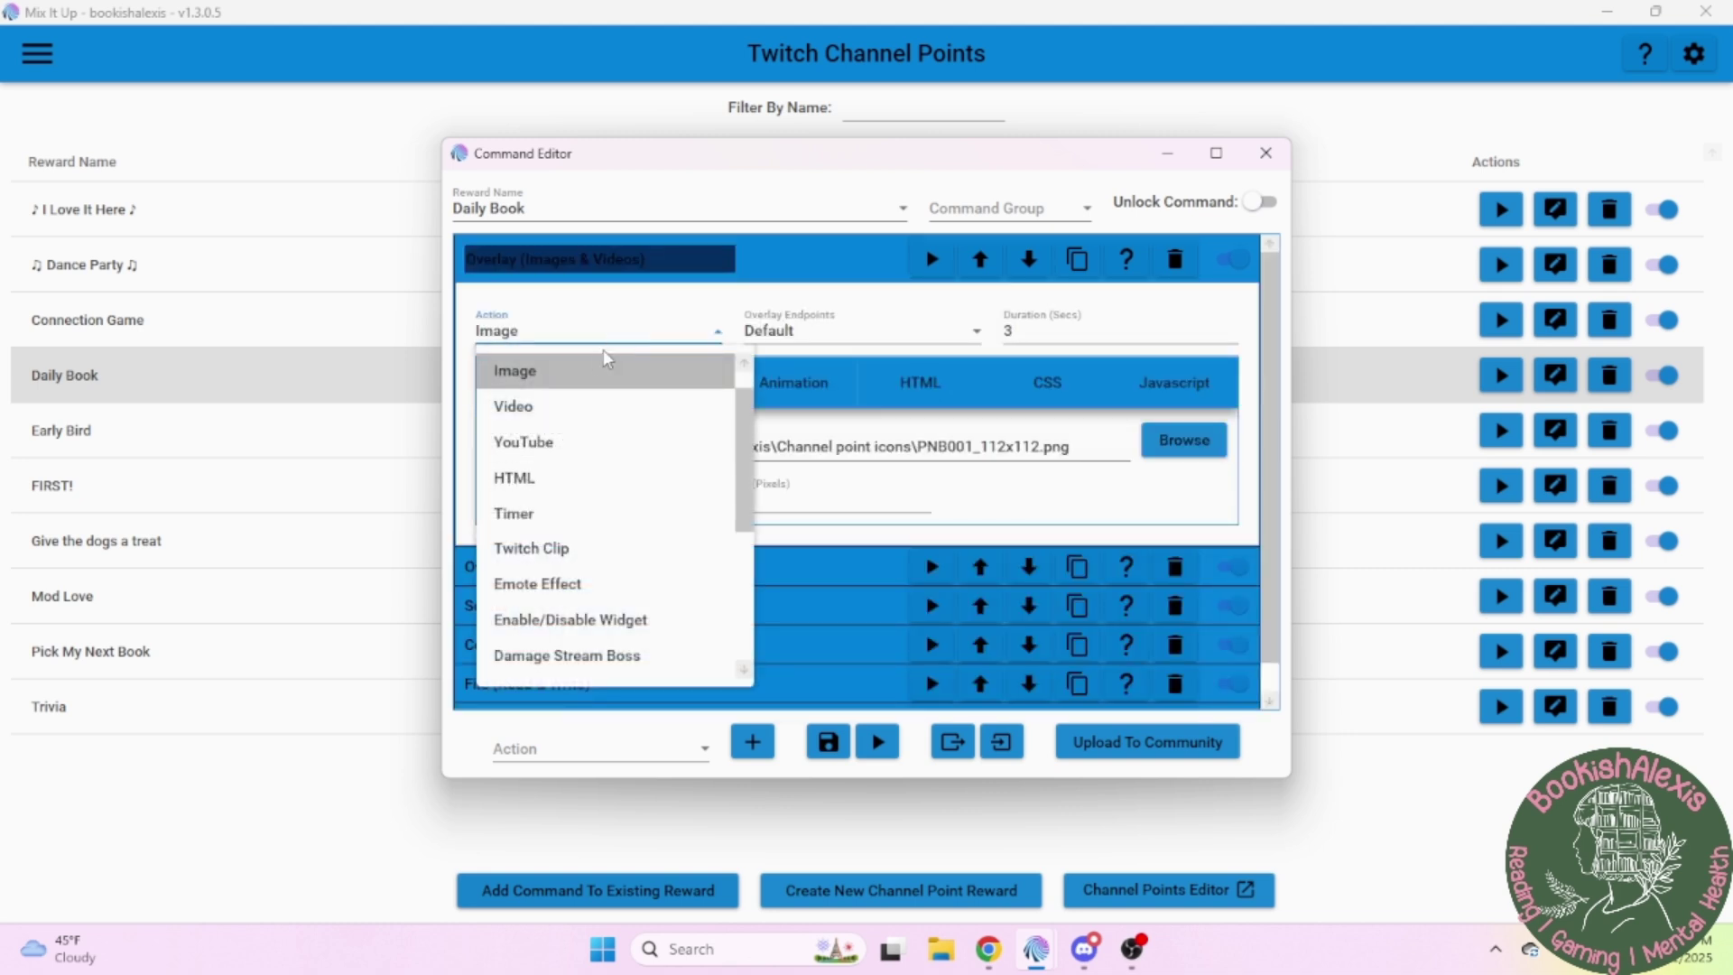
pyautogui.click(591, 371)
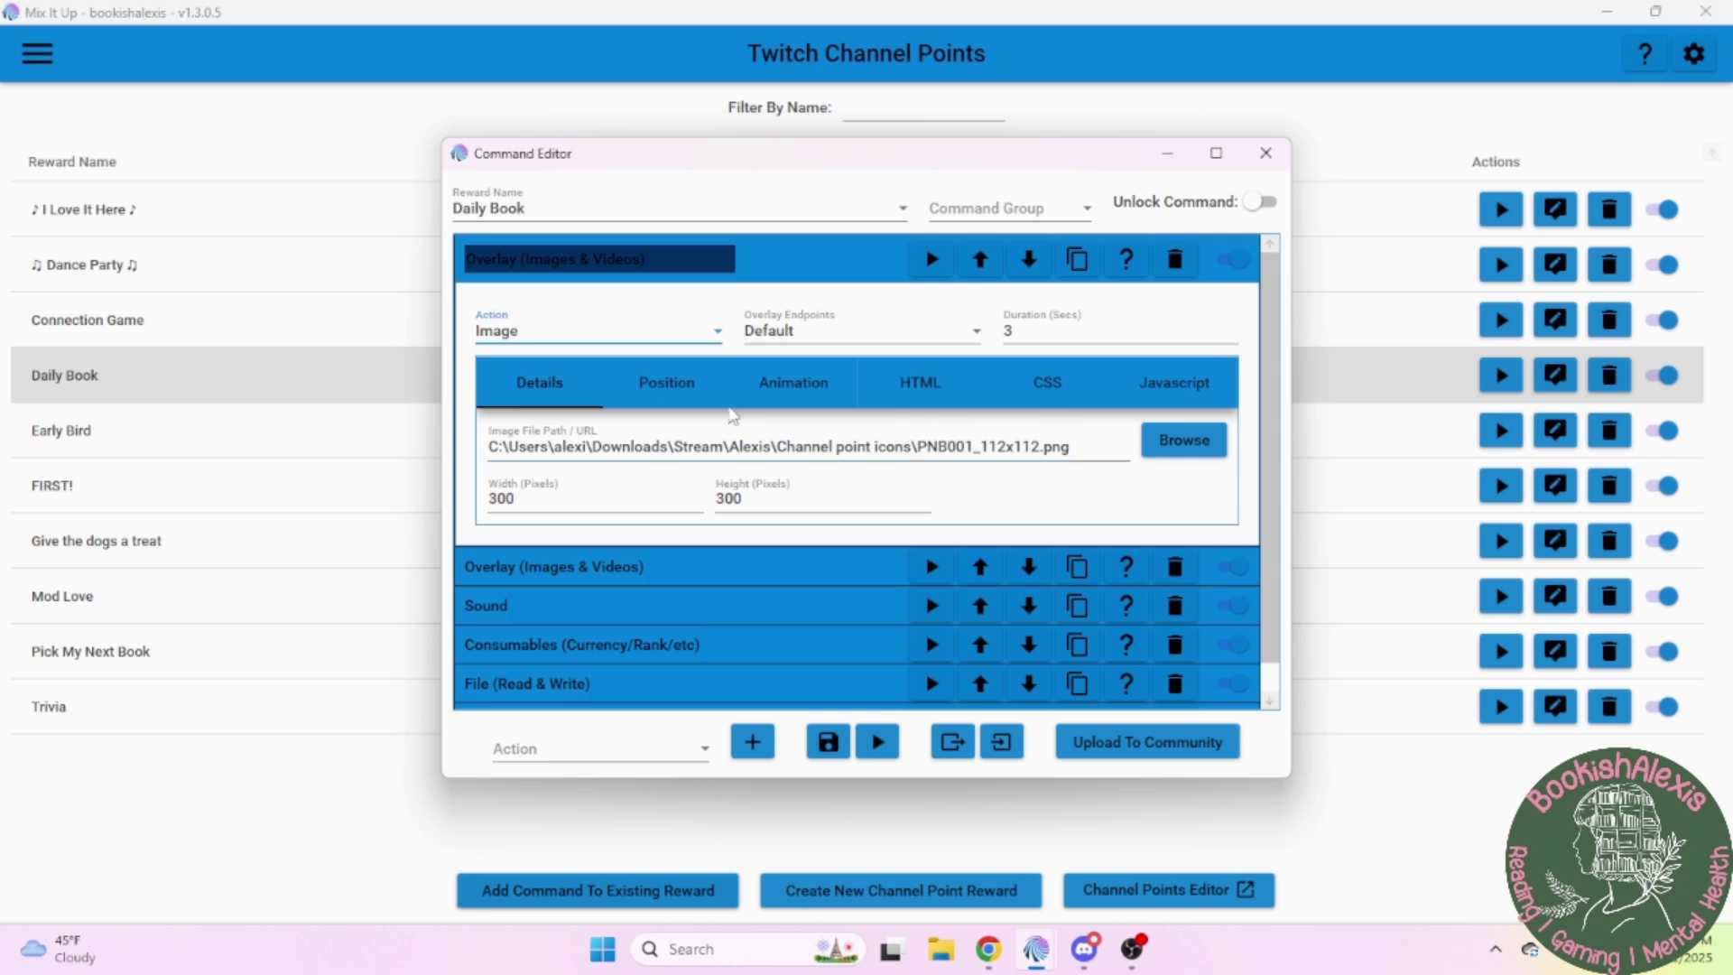
pyautogui.click(608, 337)
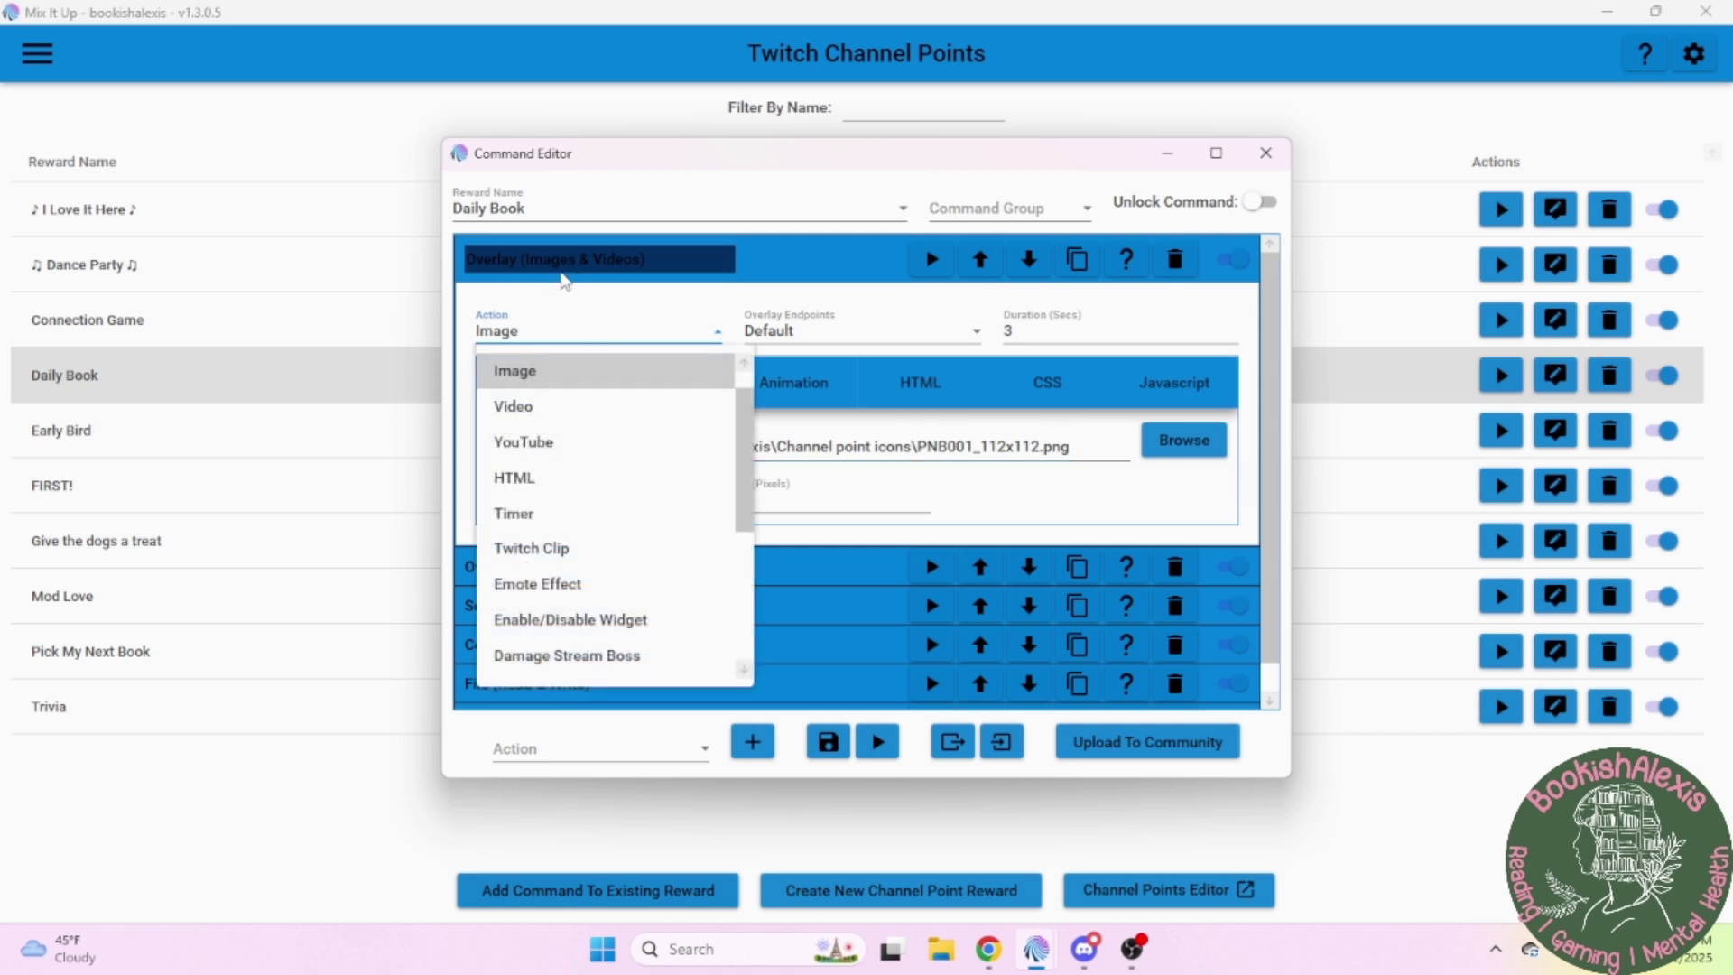
pyautogui.click(522, 373)
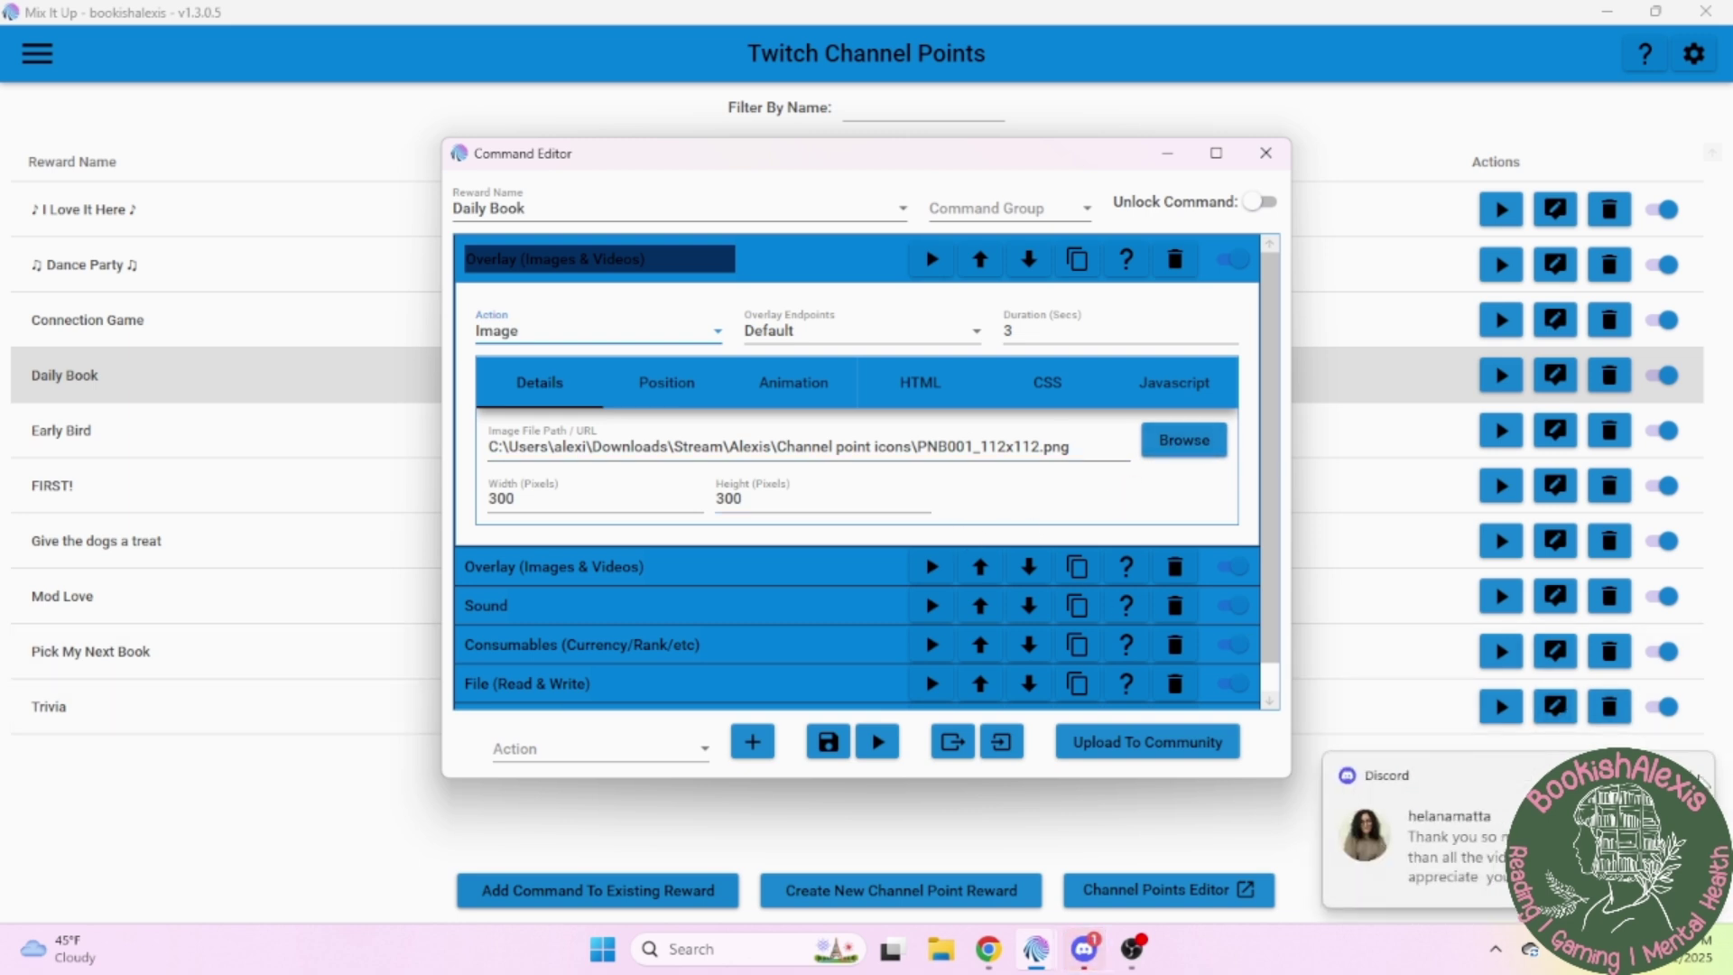
pyautogui.click(1016, 331)
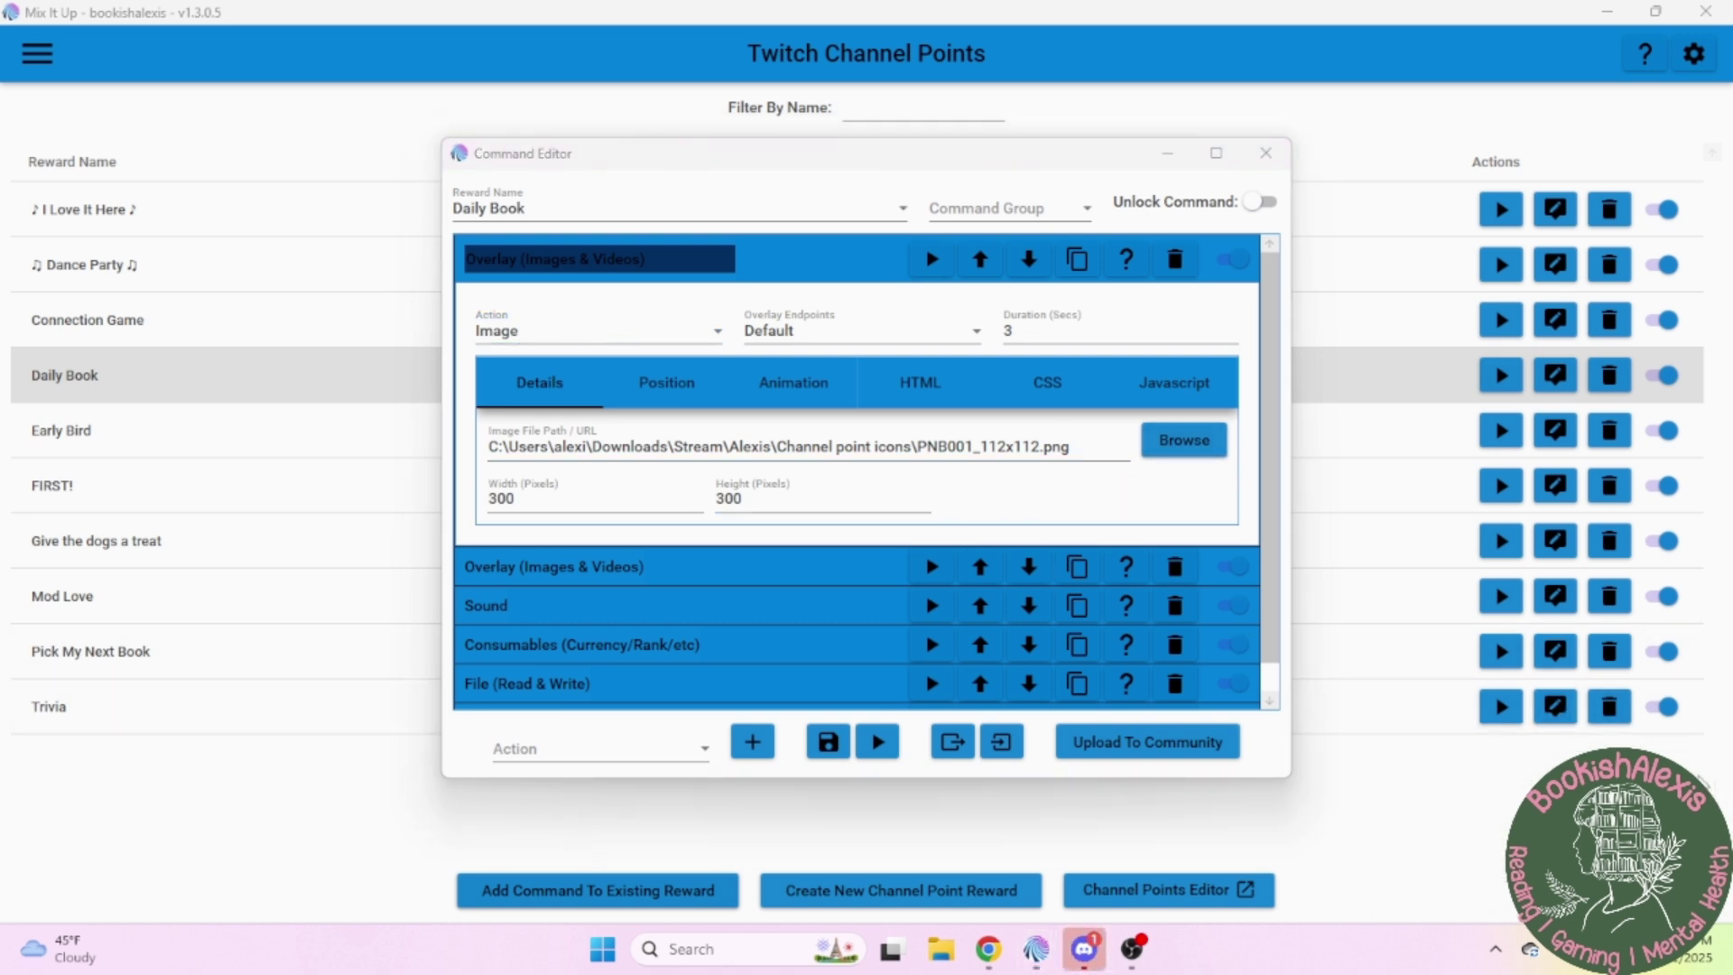
# Examine the image overlay's screen position options and percentage placement without changing them, and collapse the action
pyautogui.click(665, 397)
pyautogui.click(624, 459)
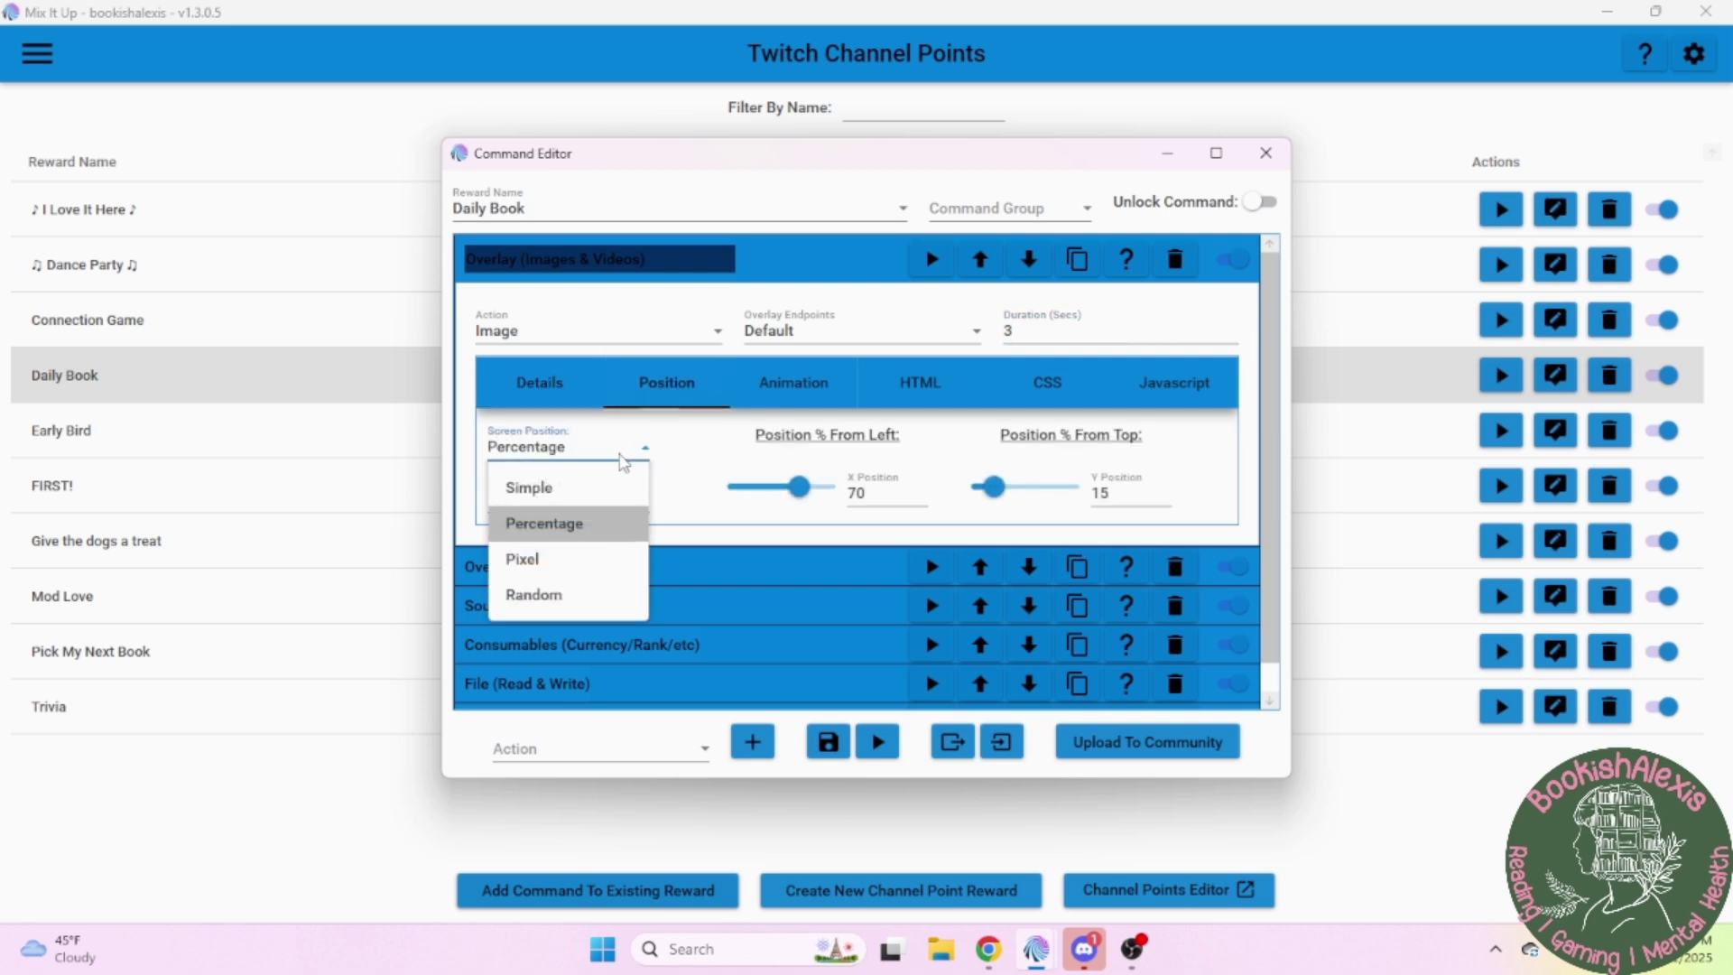
pyautogui.click(630, 395)
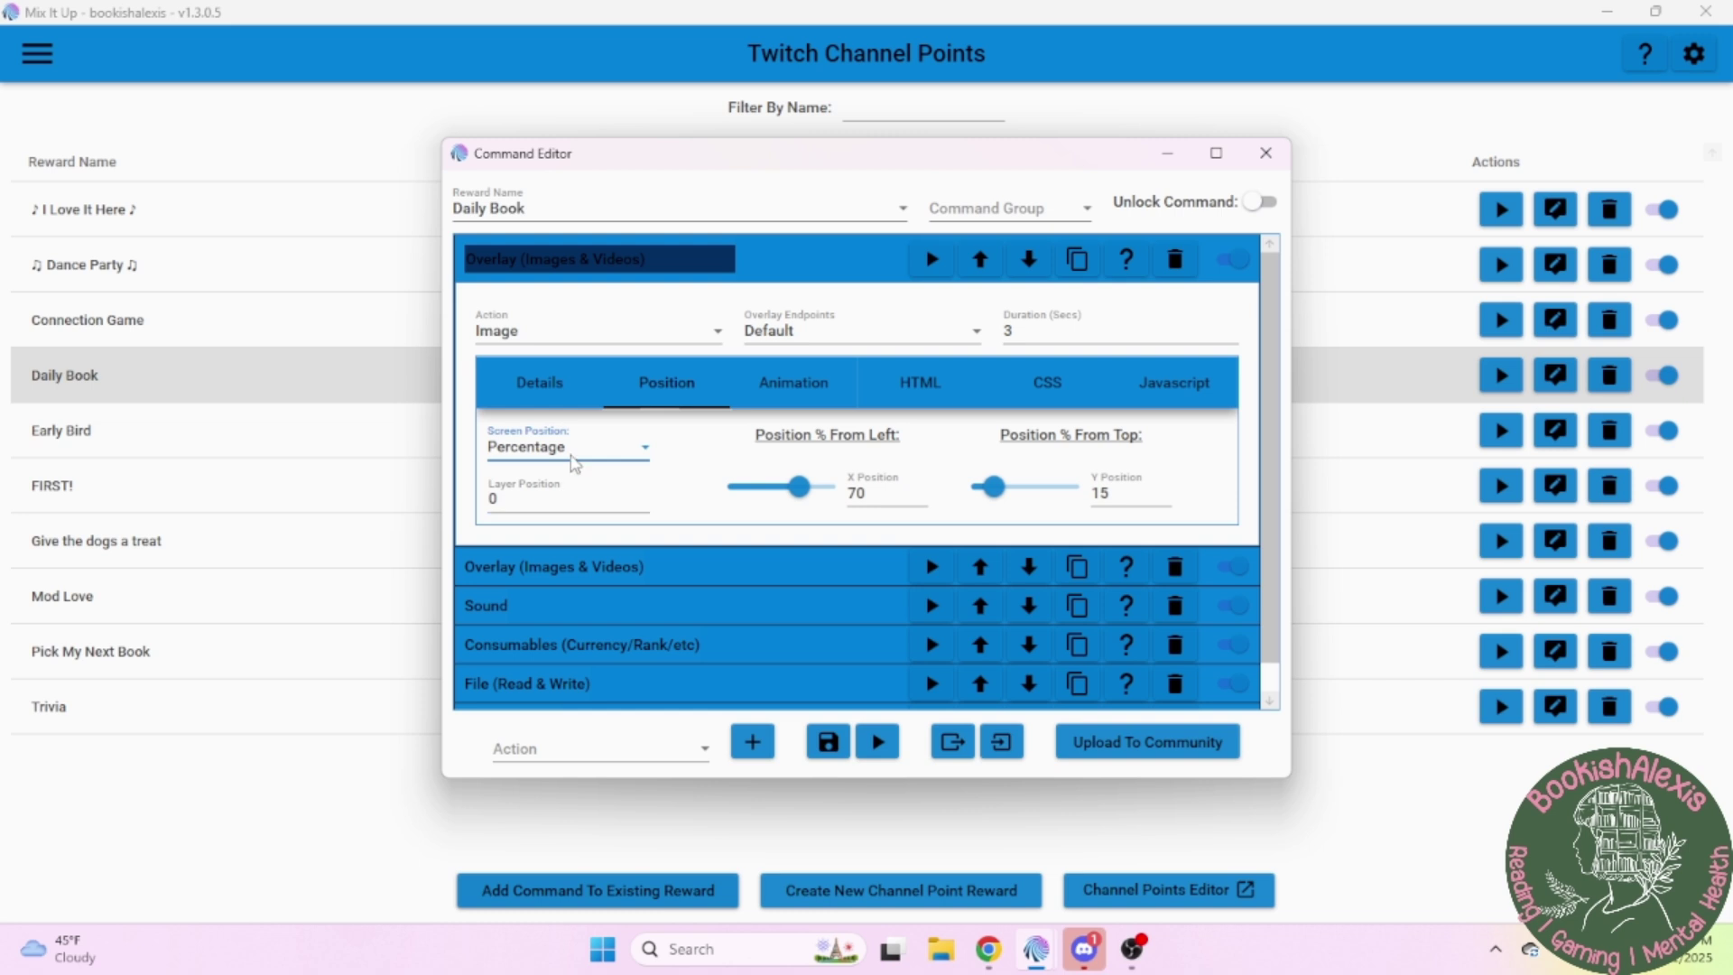
pyautogui.click(609, 462)
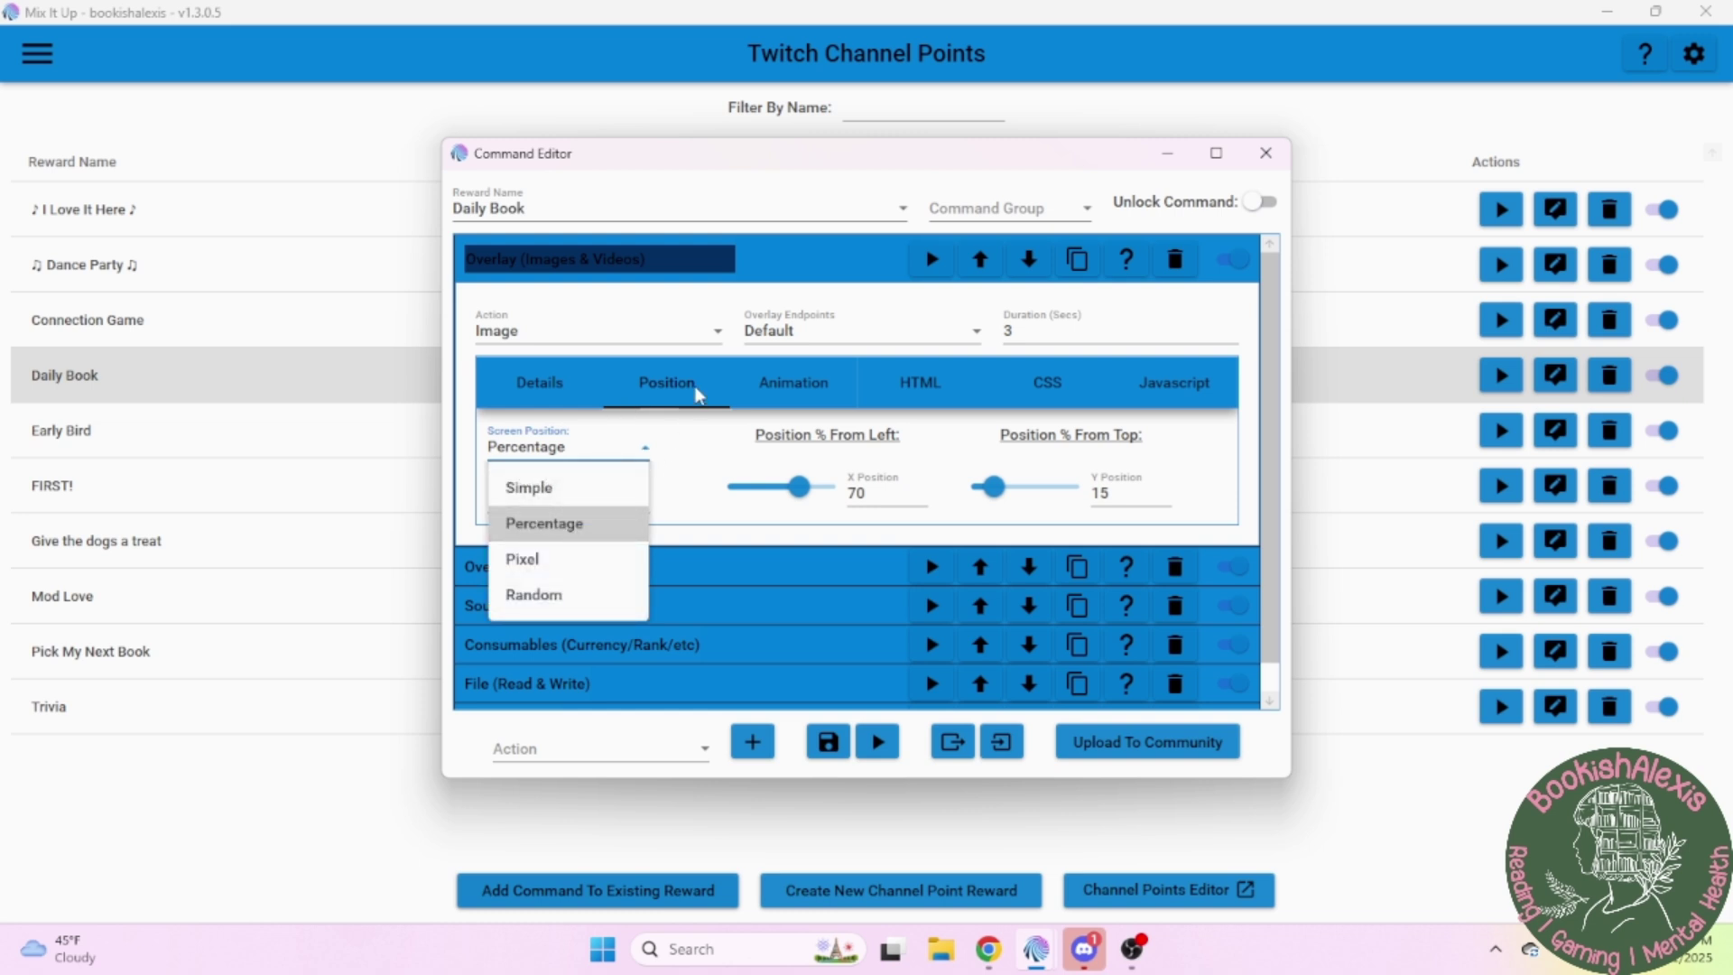
pyautogui.click(722, 500)
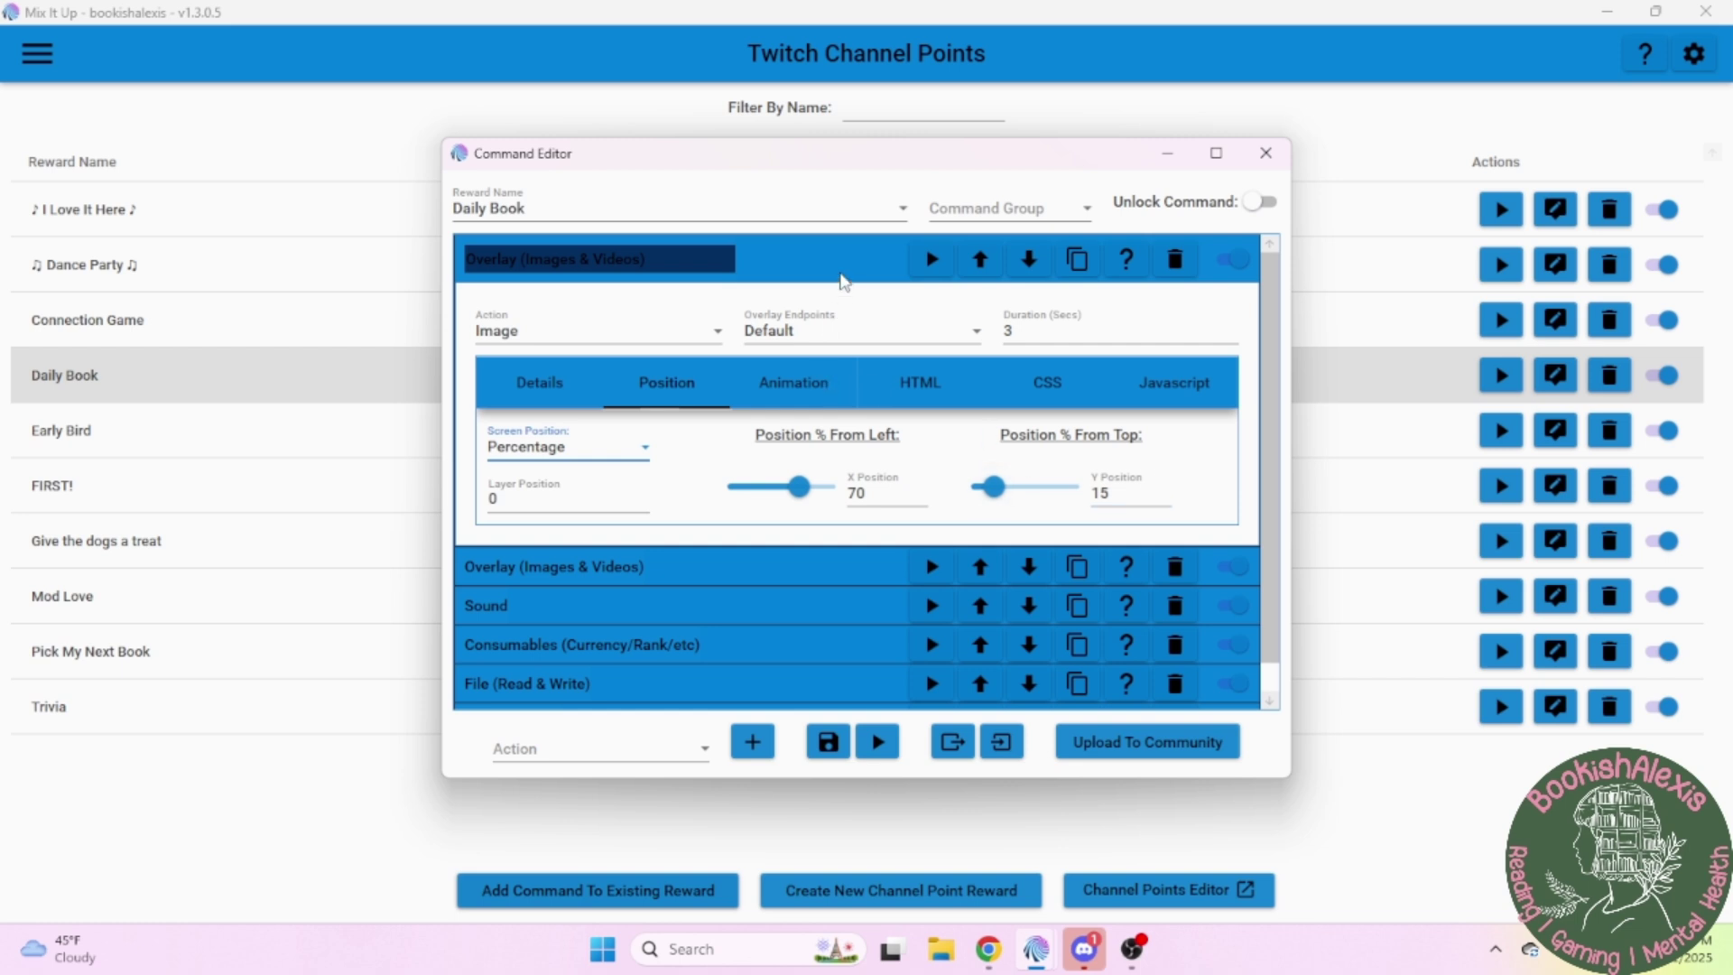
pyautogui.click(843, 274)
# Review the second overlay action's on-screen text and the sound action's file and output settings, collapsing both
pyautogui.click(754, 311)
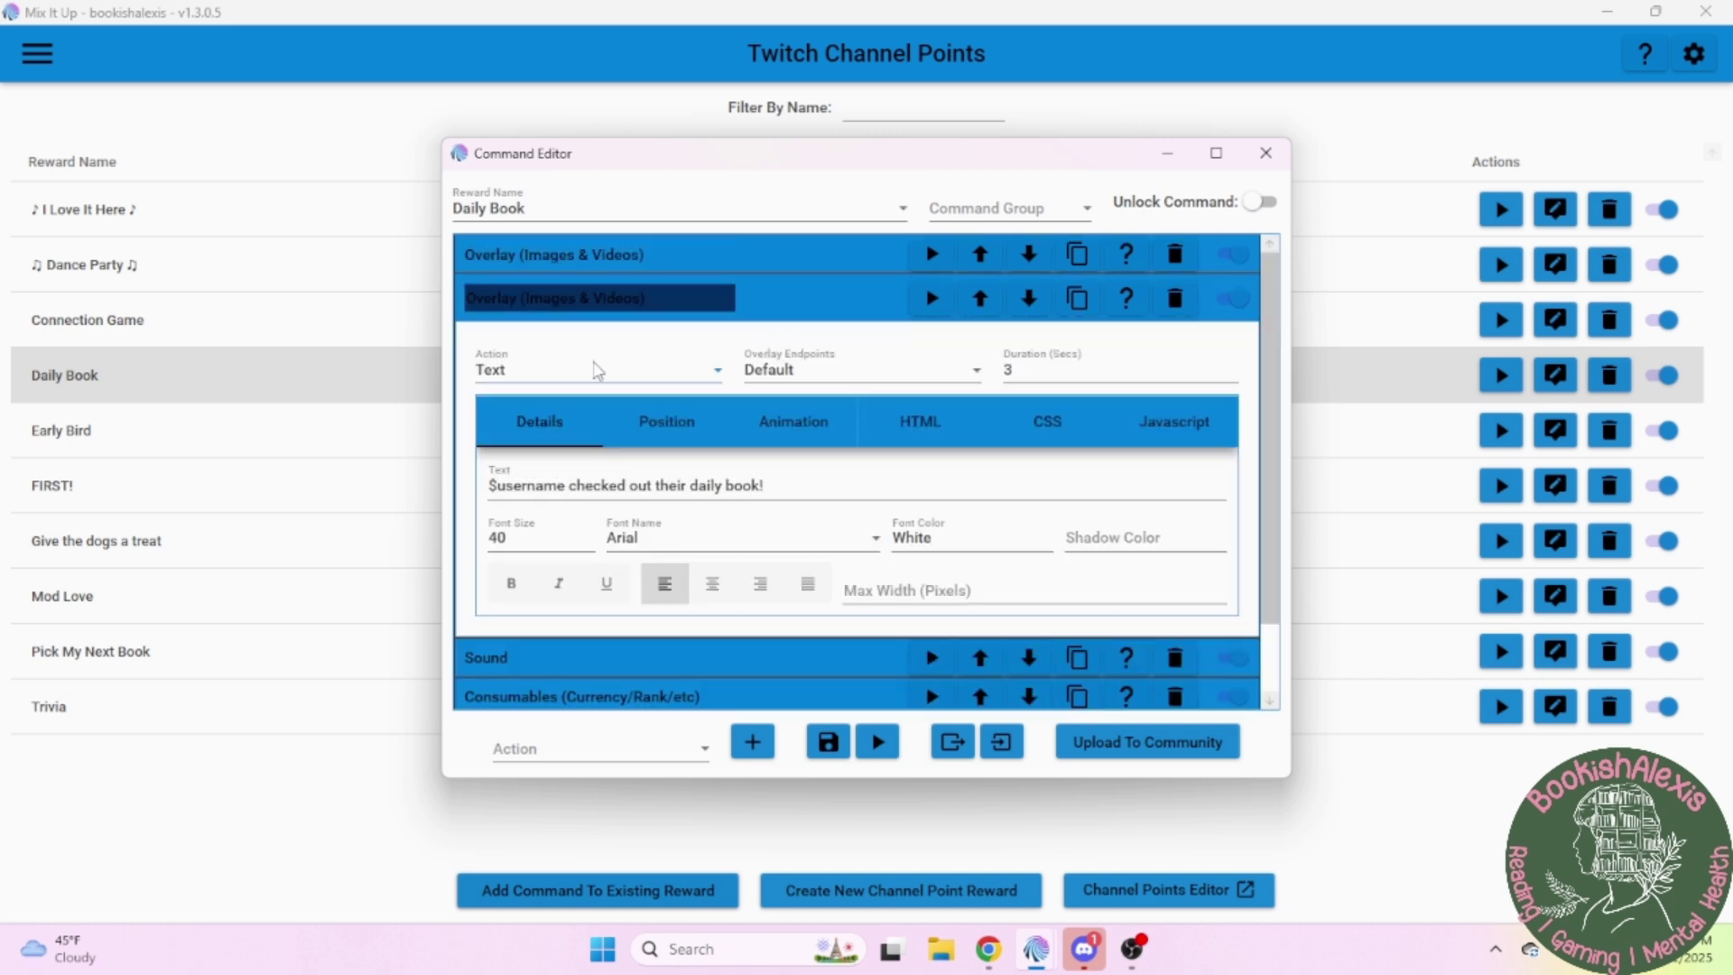
pyautogui.click(766, 486)
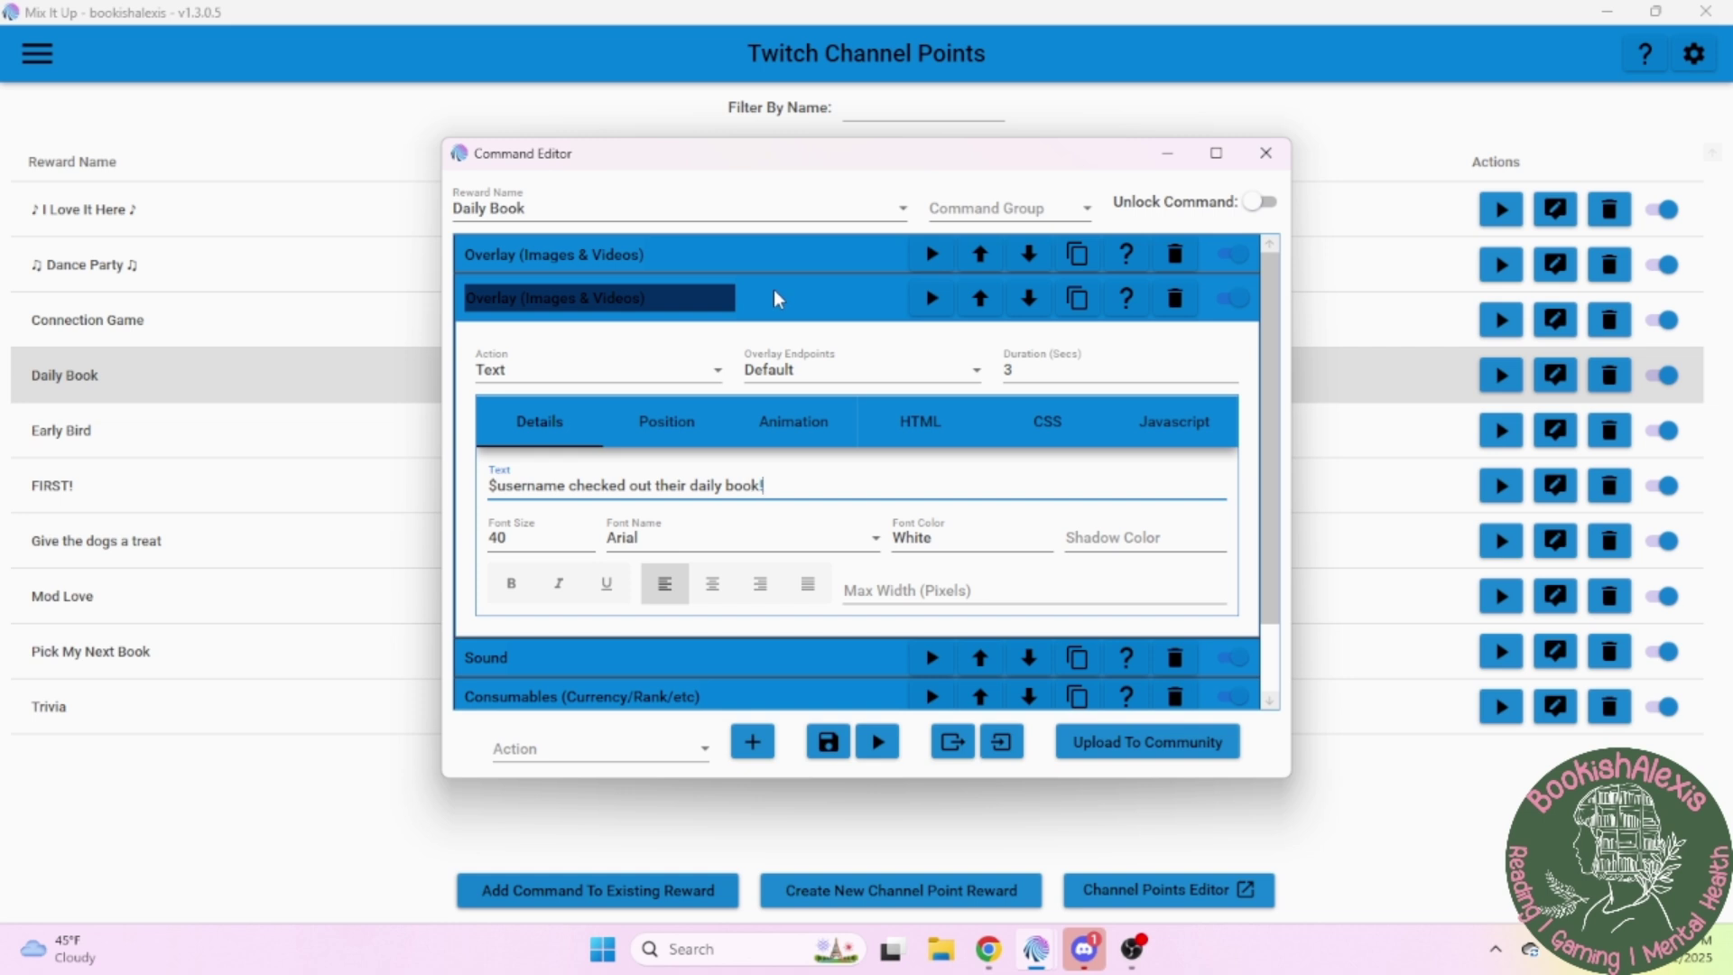
pyautogui.click(846, 307)
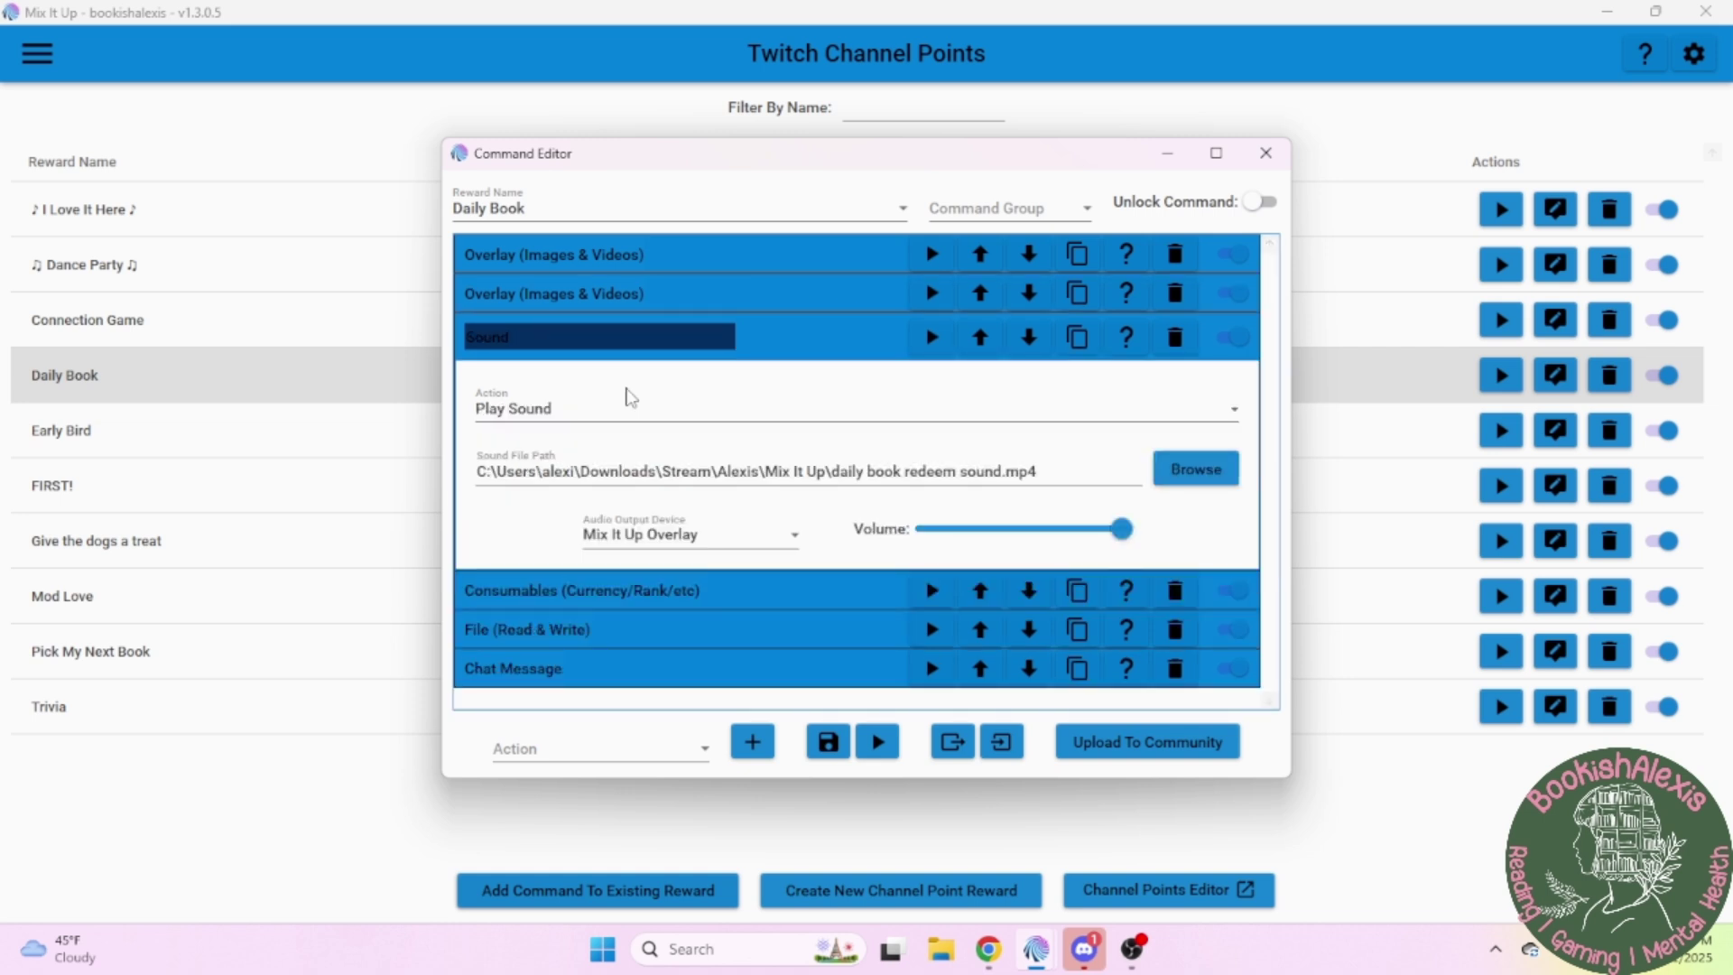
pyautogui.click(801, 332)
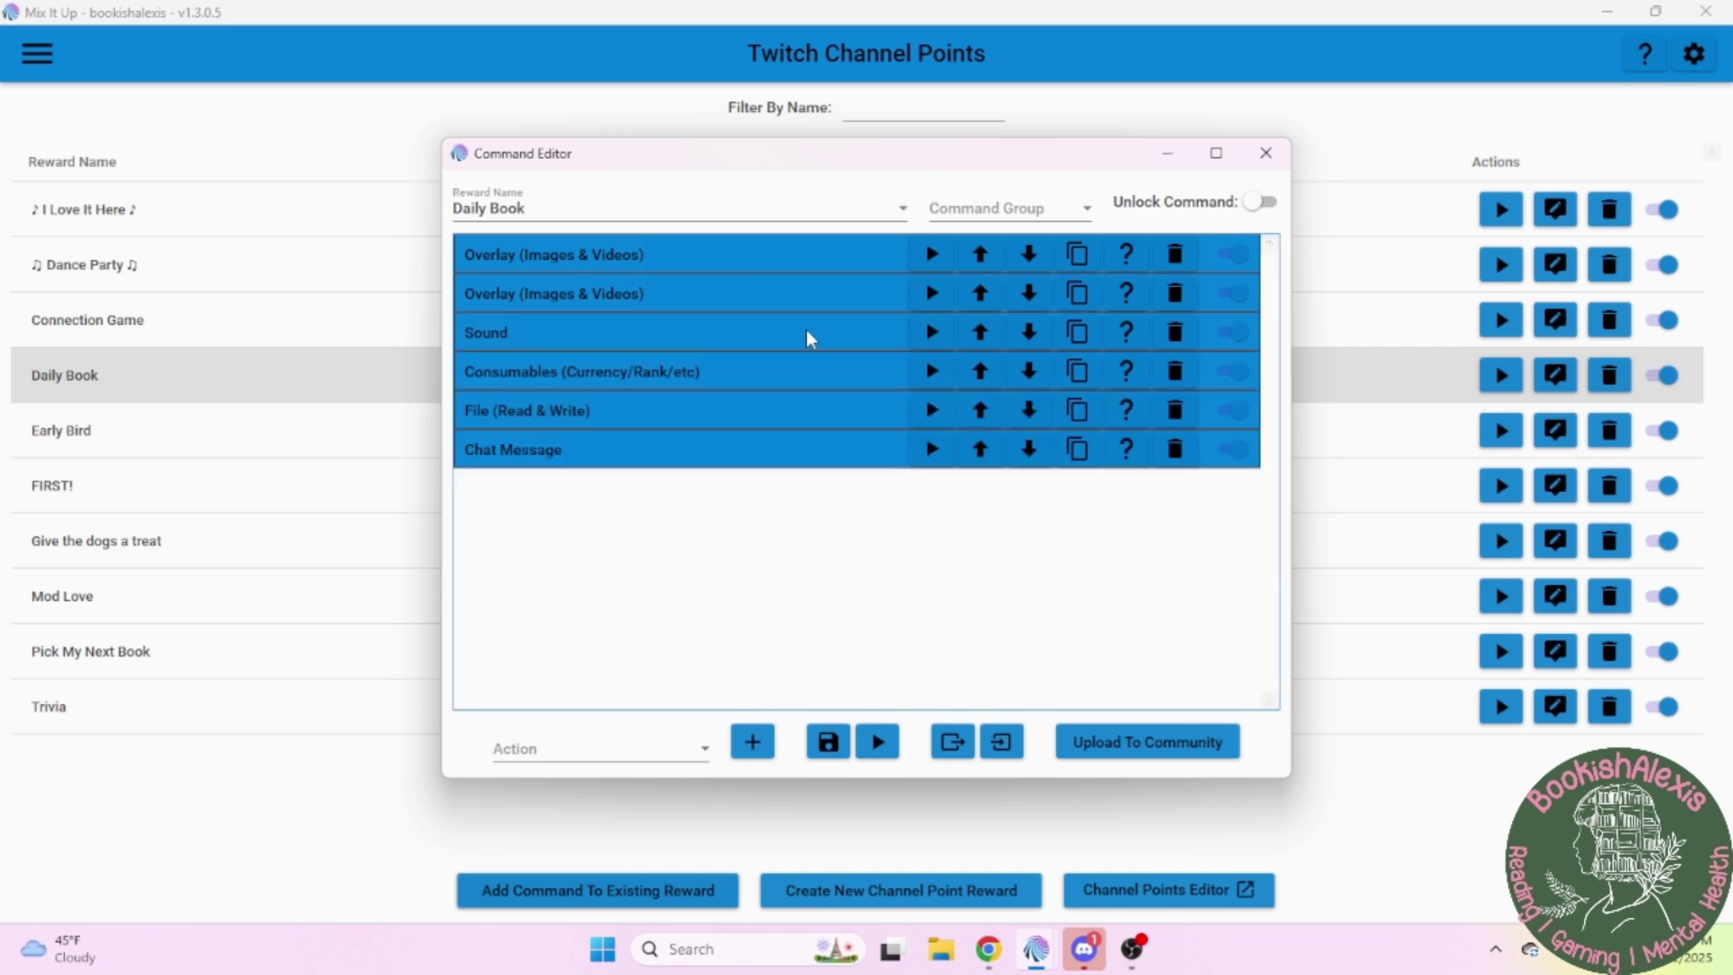
# Set the sound action to Play Sound with Mix It Up Overlay as the audio output device, and collapse it
pyautogui.click(801, 333)
pyautogui.click(660, 404)
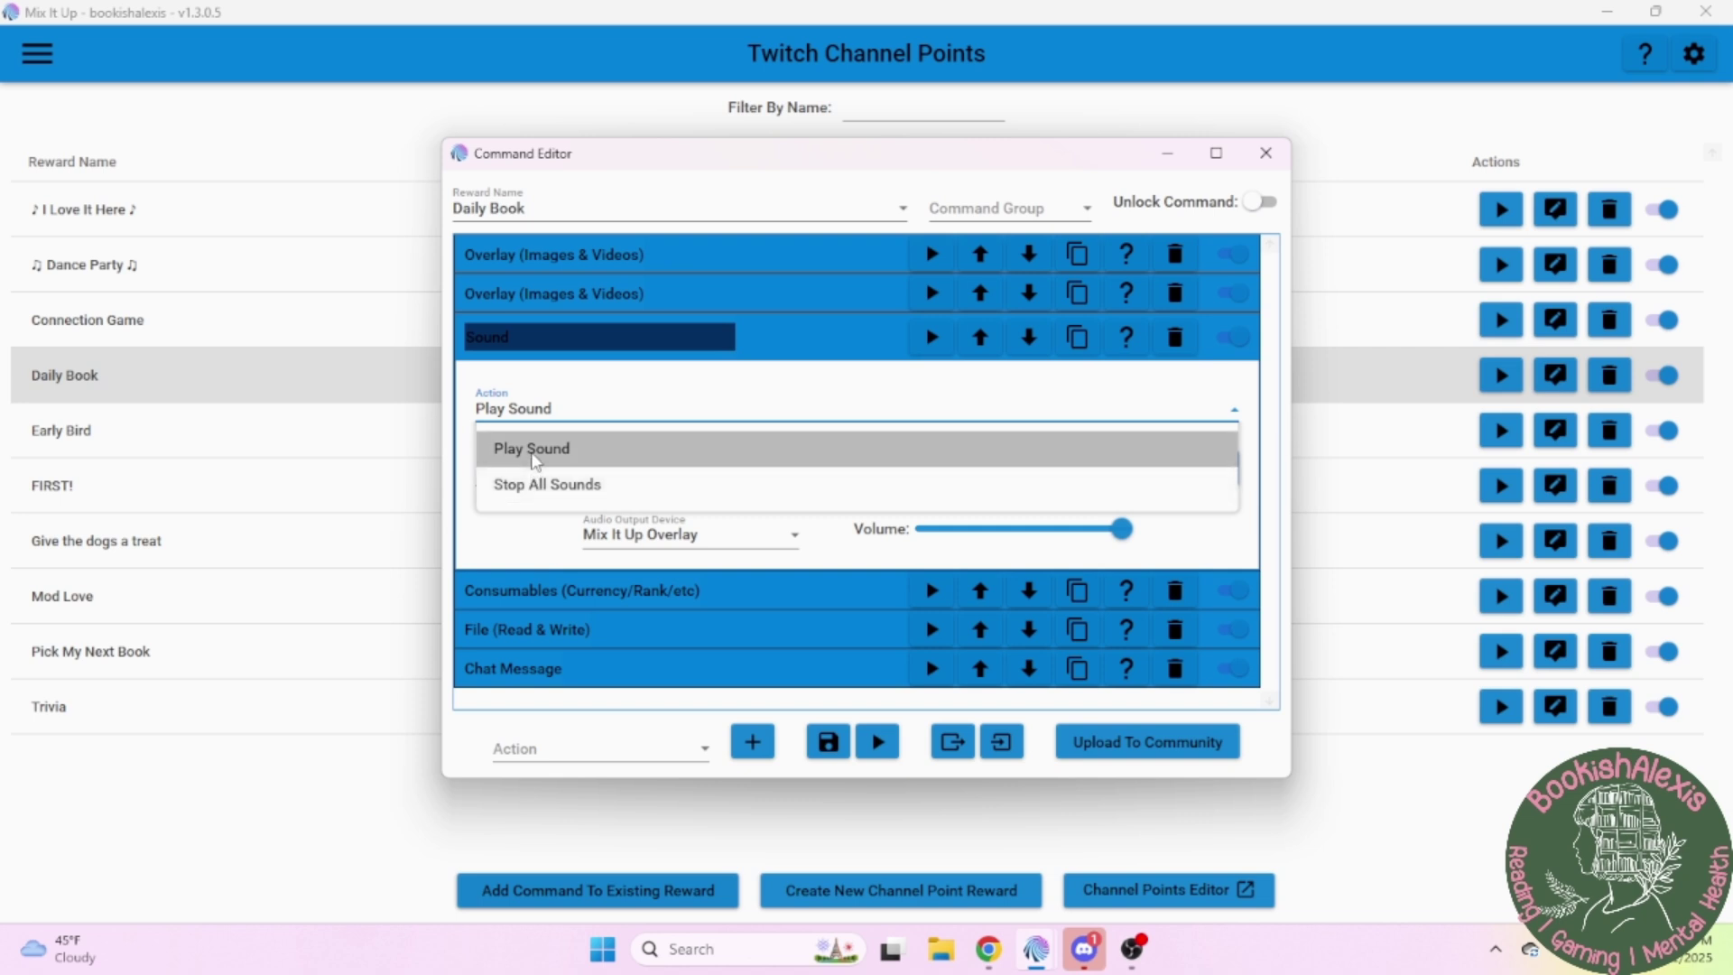
pyautogui.click(535, 461)
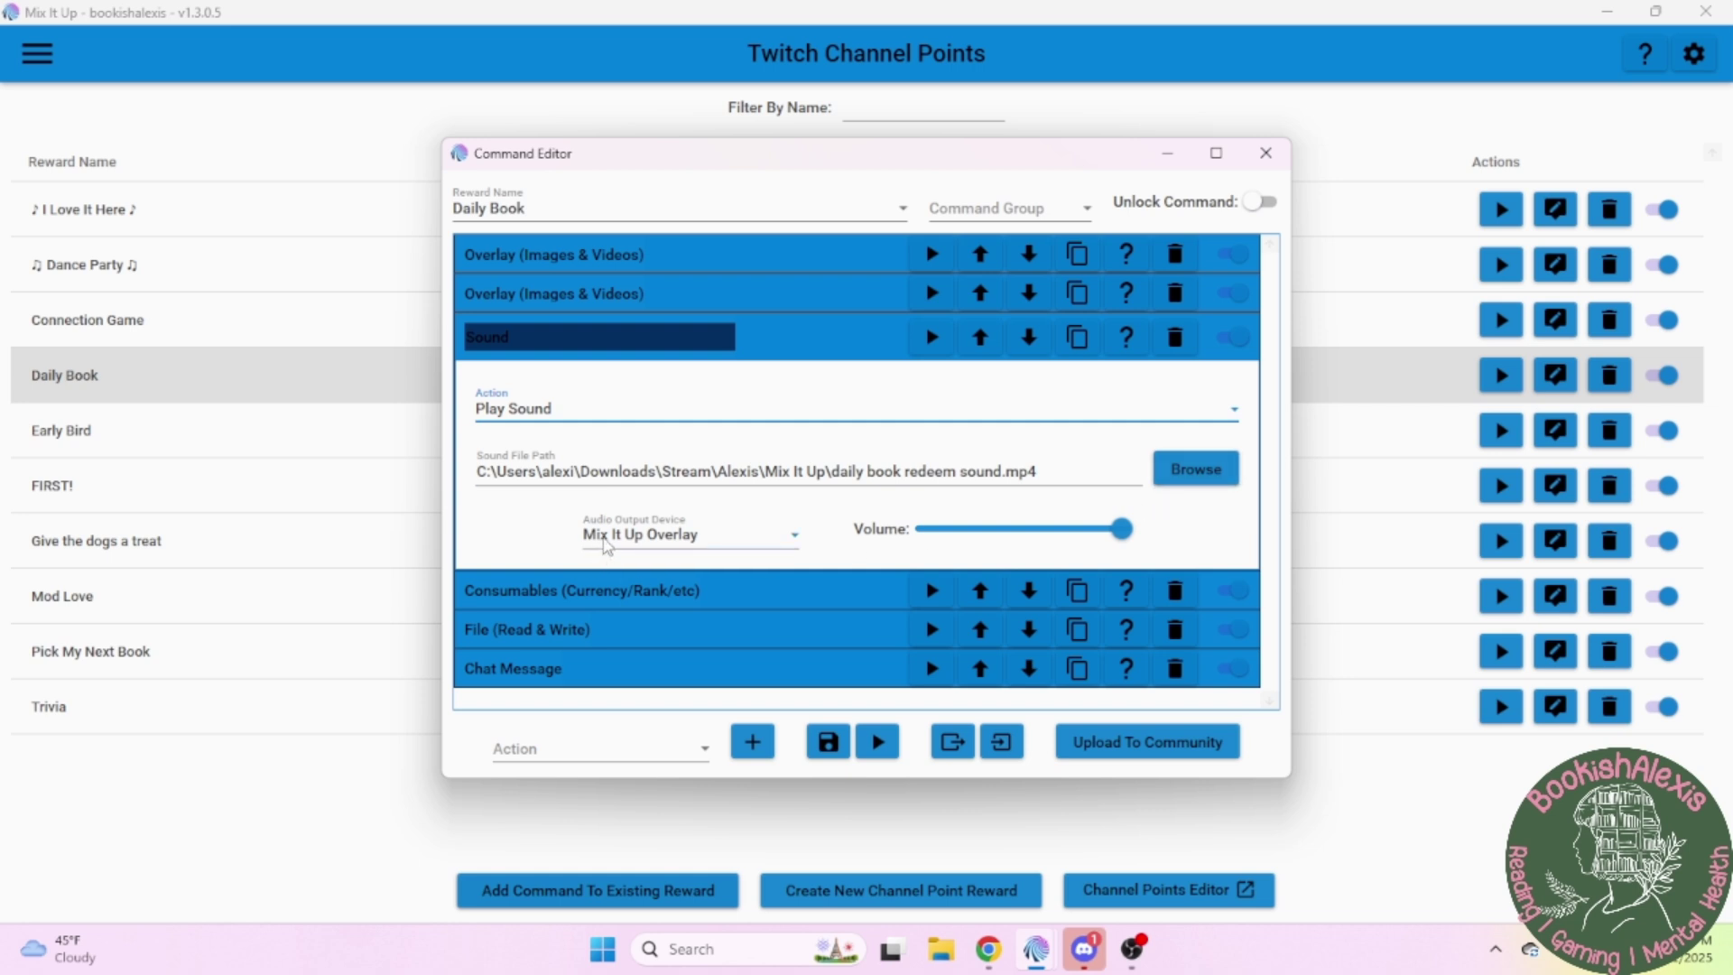
pyautogui.click(603, 539)
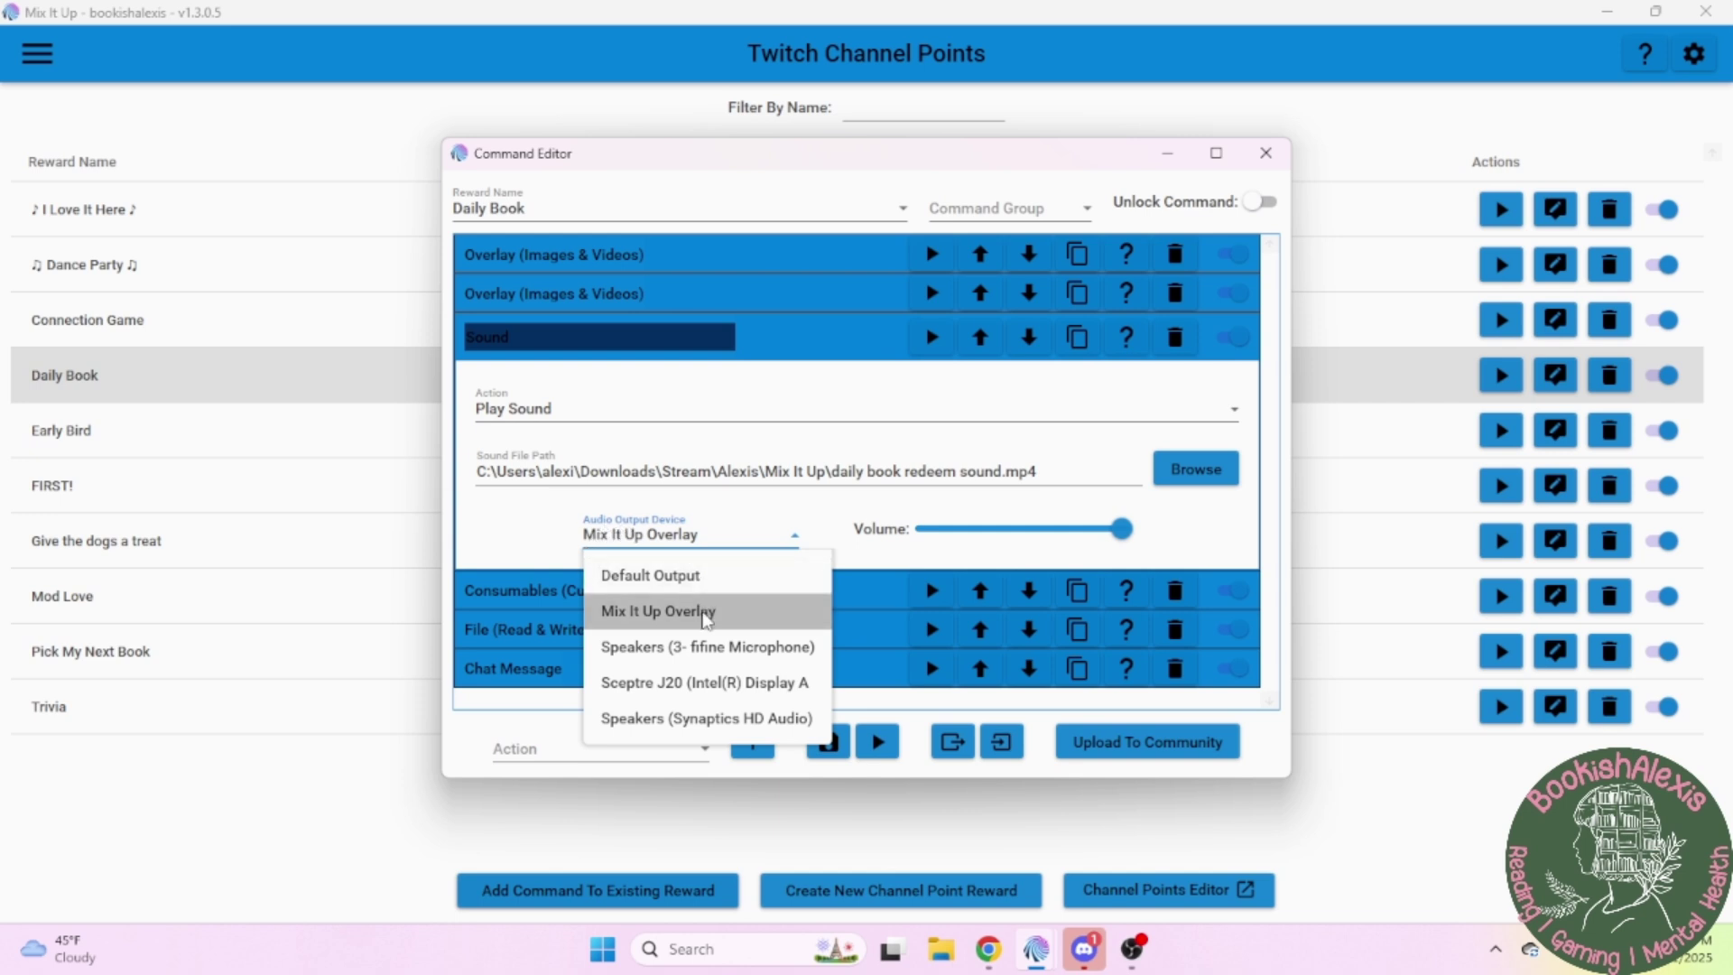
pyautogui.click(707, 617)
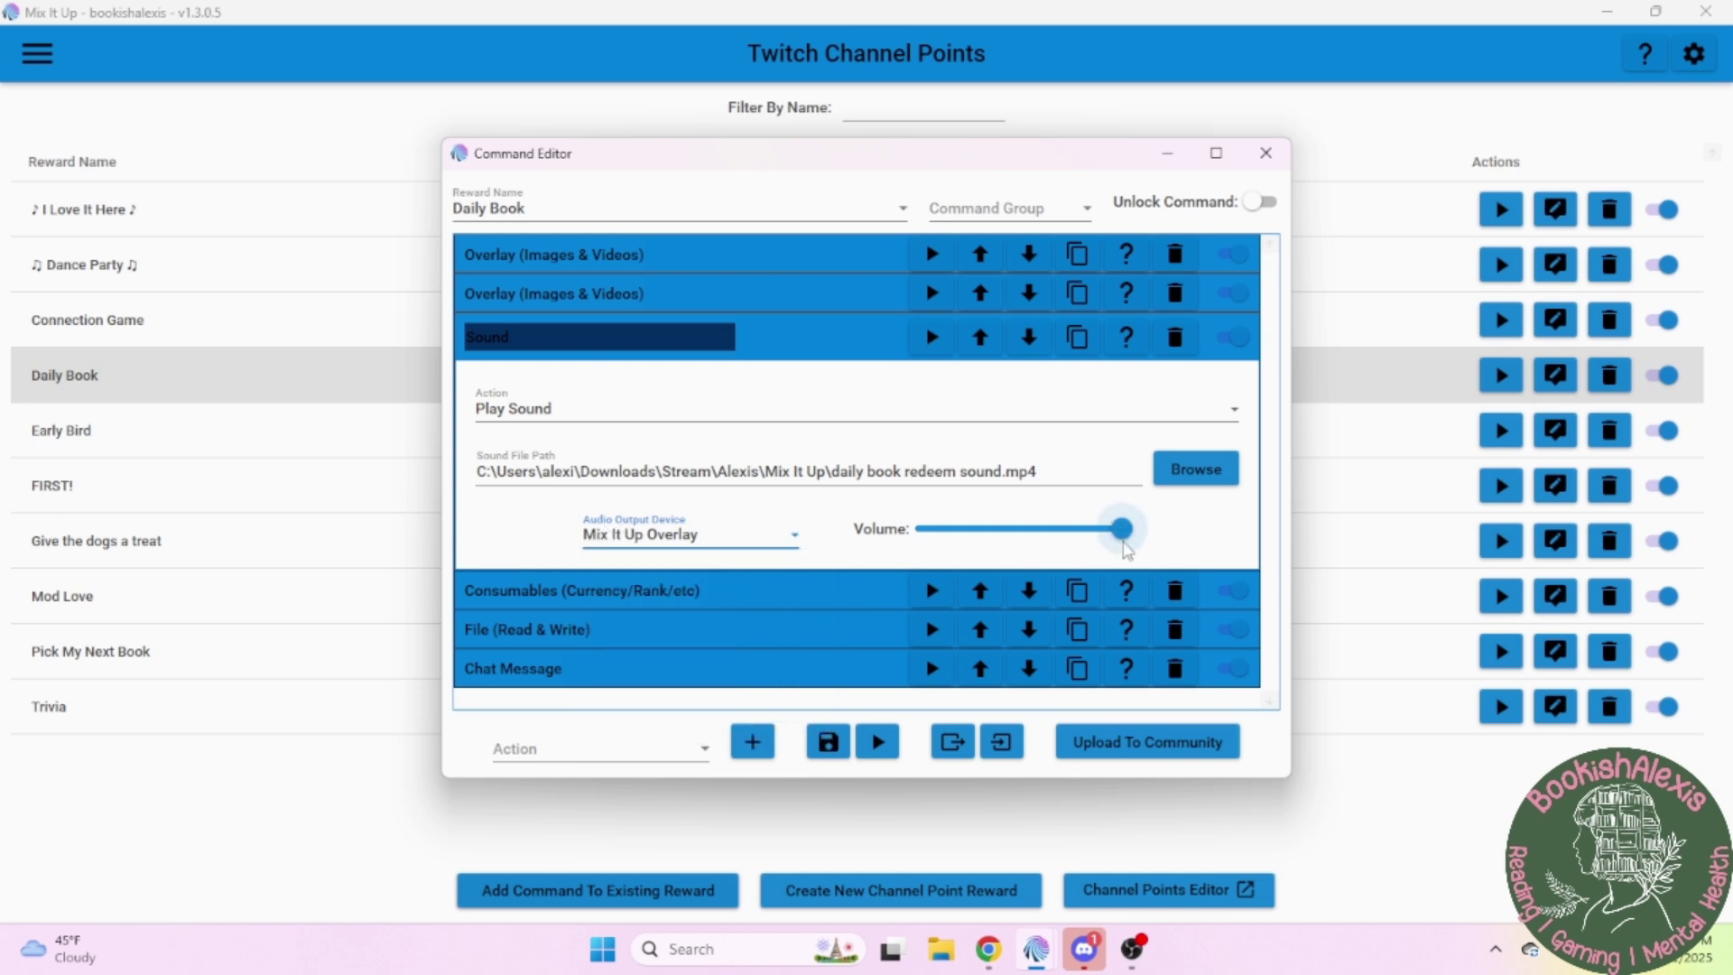
pyautogui.click(1122, 529)
pyautogui.click(815, 341)
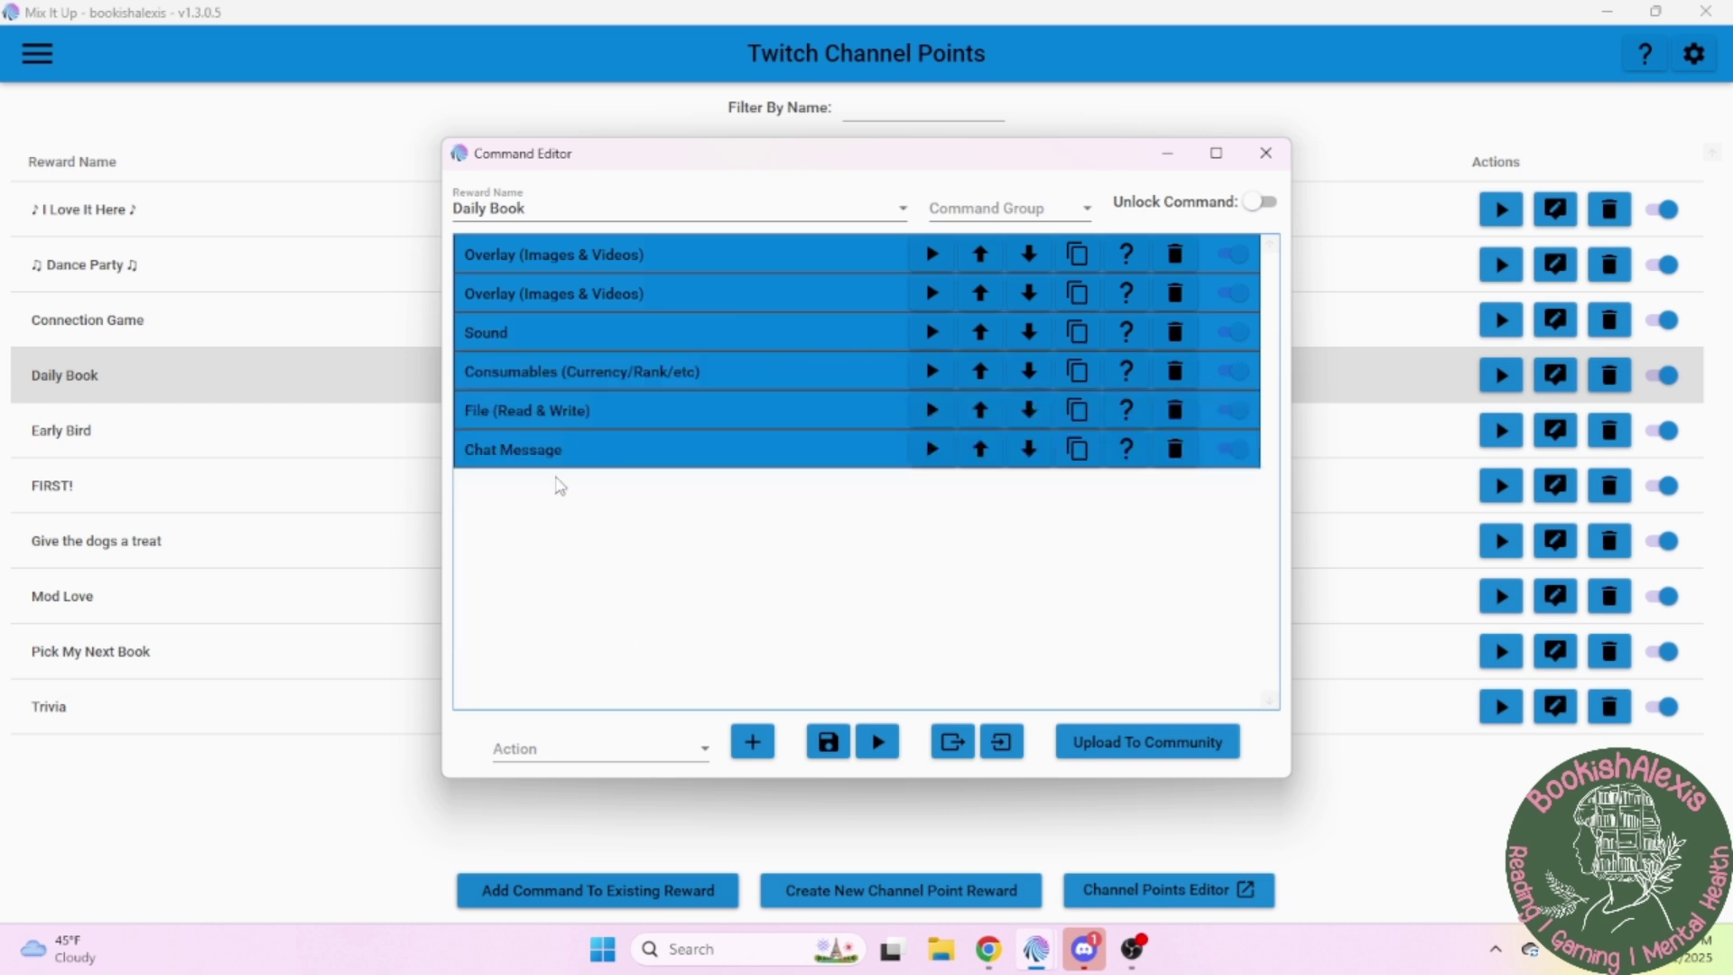
# Expand the Consumables action and view the currencies available for it
pyautogui.click(535, 370)
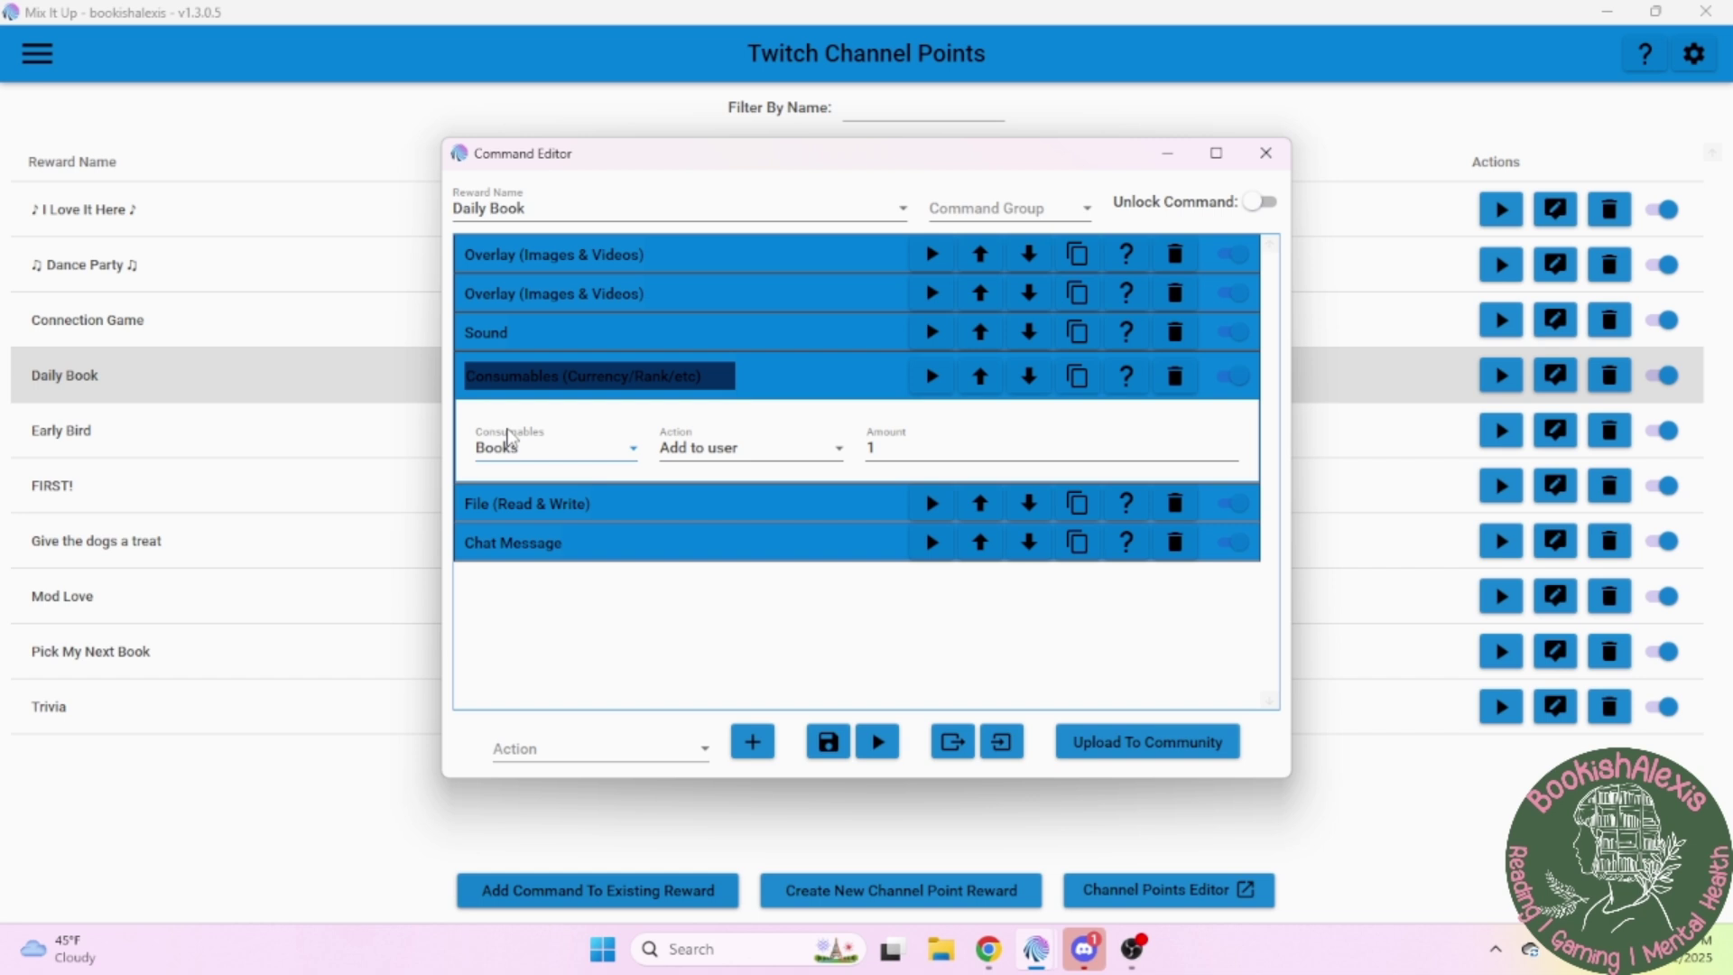
pyautogui.click(554, 459)
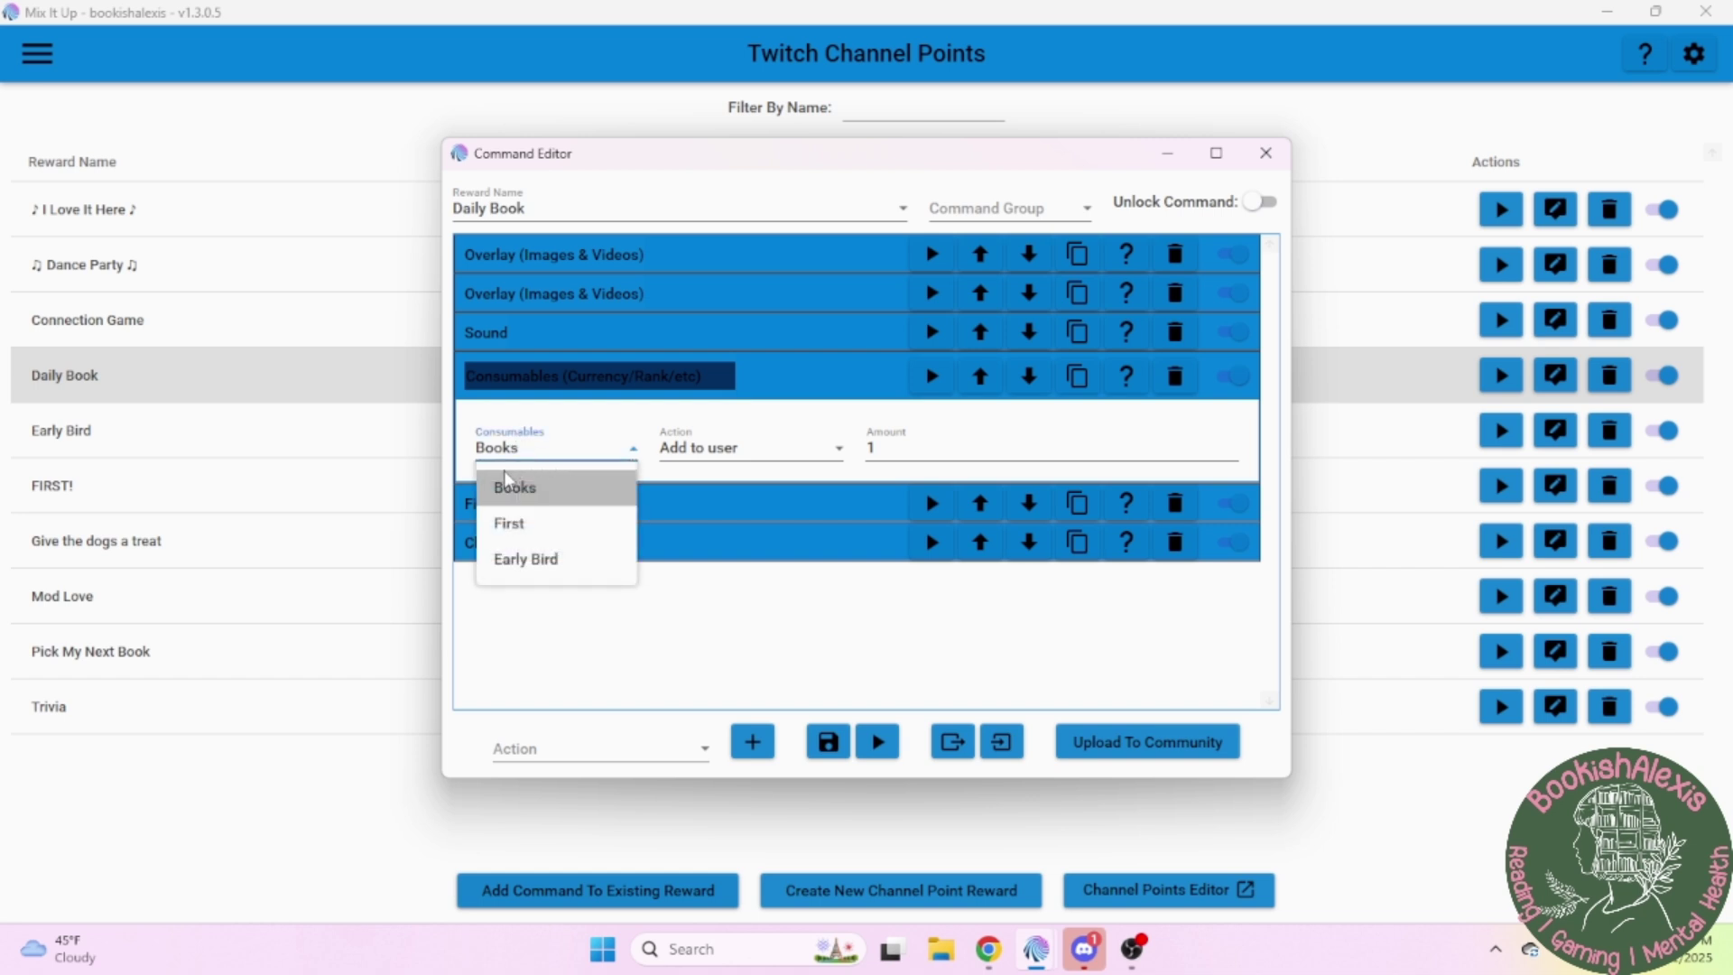